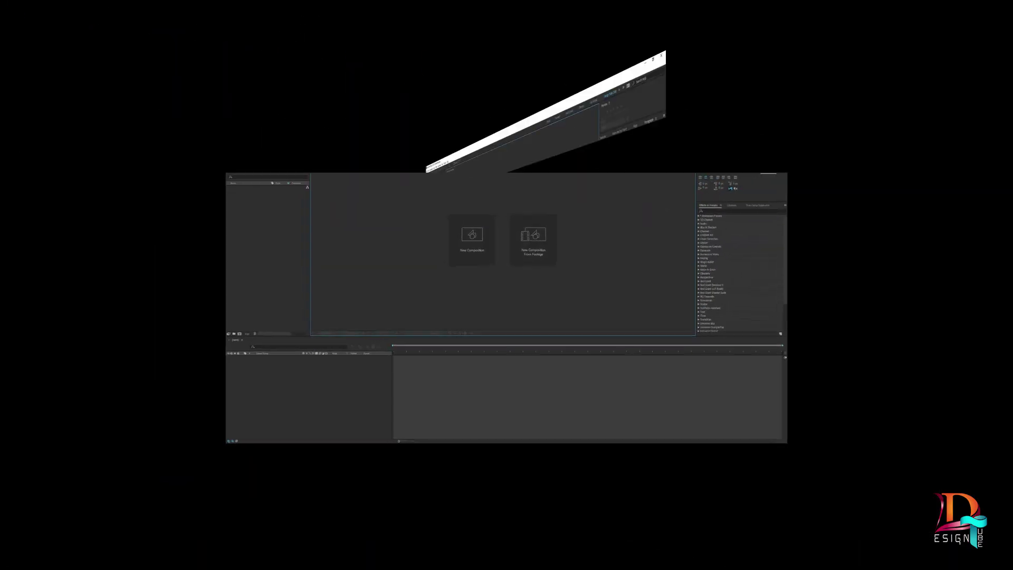
Create a 1920×1080, 29.97 fps composition named Light Leaks, 0;00;10;00 long.
left_click(454, 205)
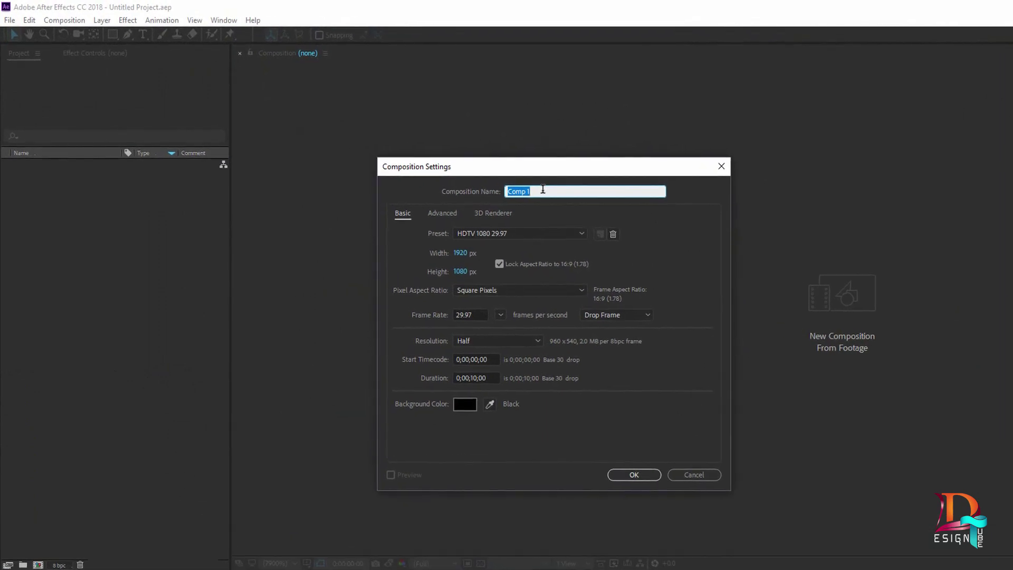
type("Light Leaks")
left_click(460, 254)
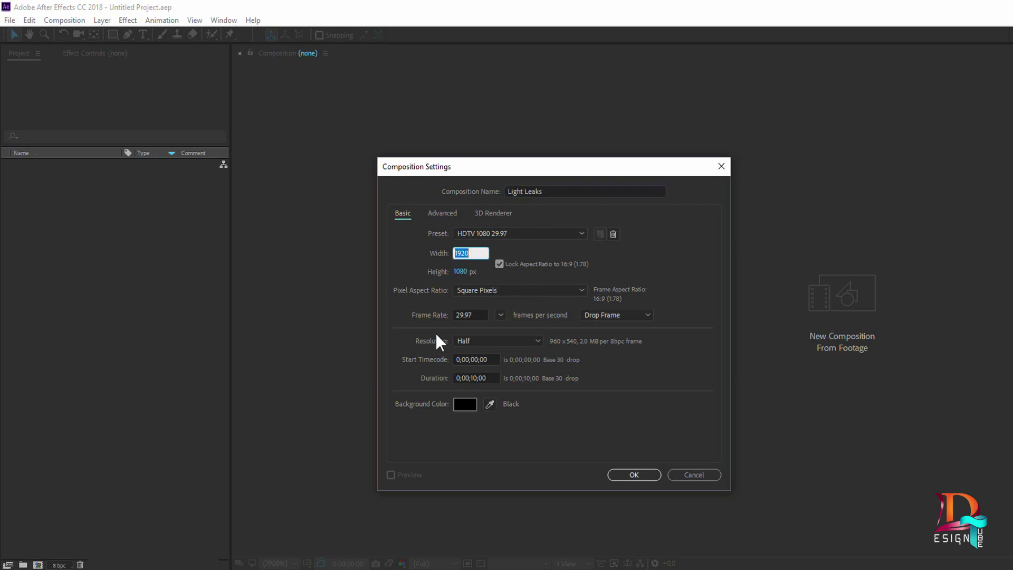
left_click(463, 274)
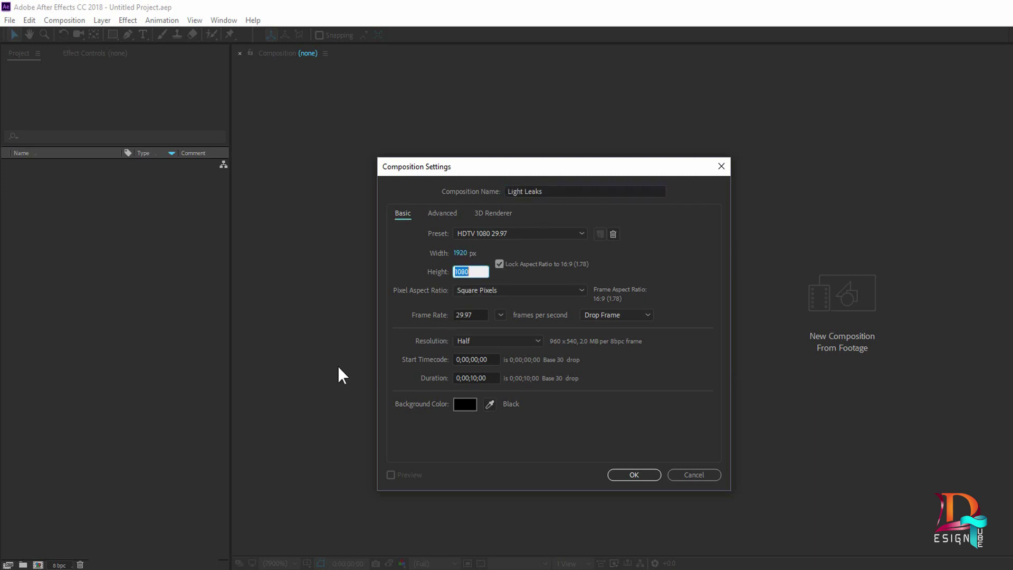
double_click(472, 378)
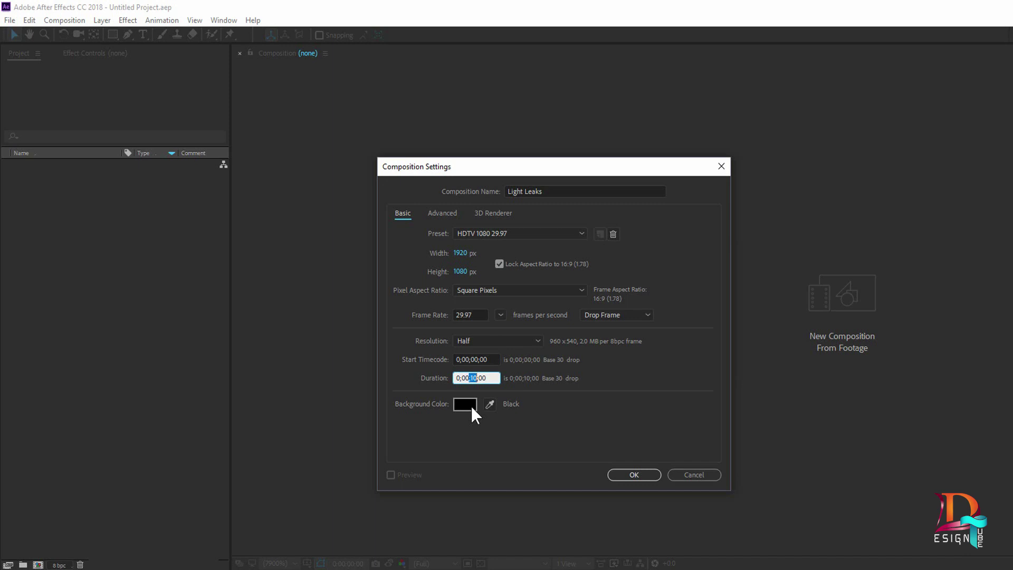
left_click(547, 415)
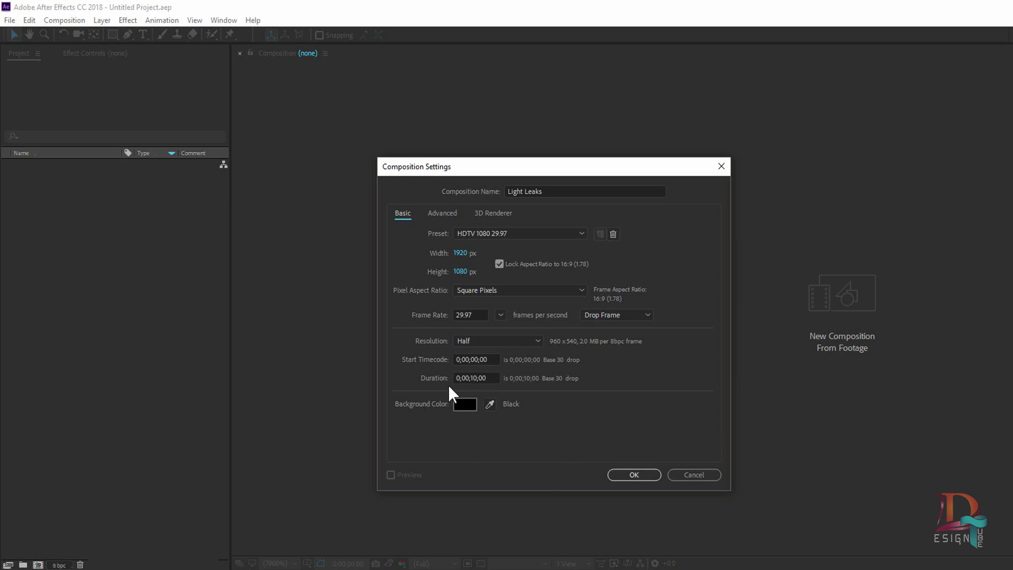
left_click(635, 475)
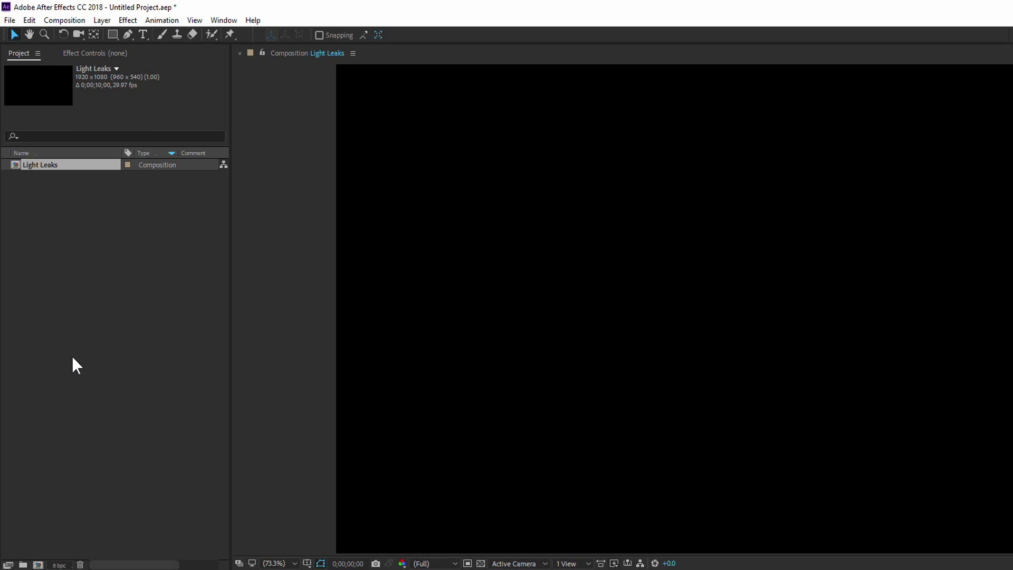
Add a new empty project folder named File.
left_click(23, 566)
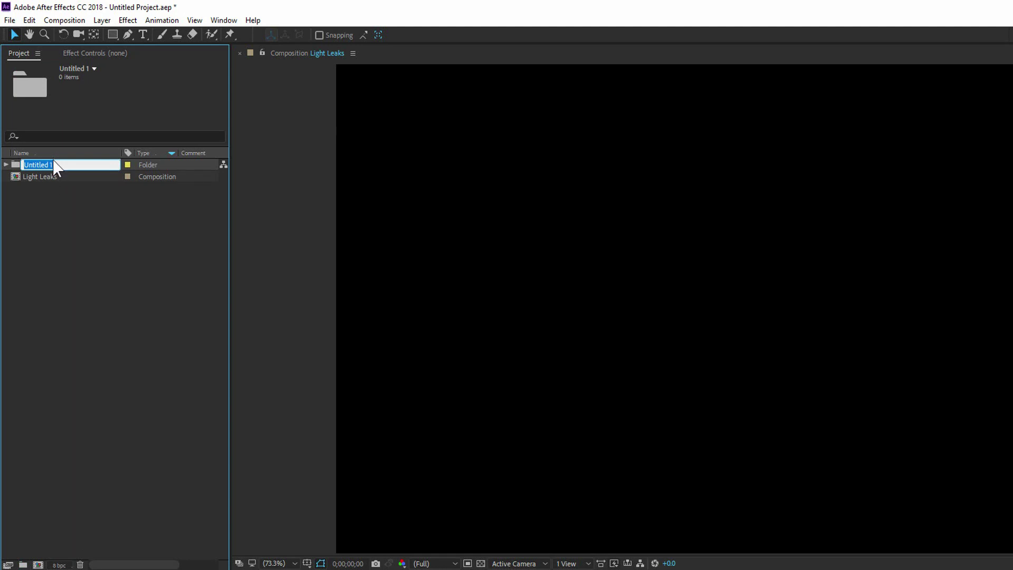
type("Fi")
type("le")
left_click(54, 282)
left_click(42, 176)
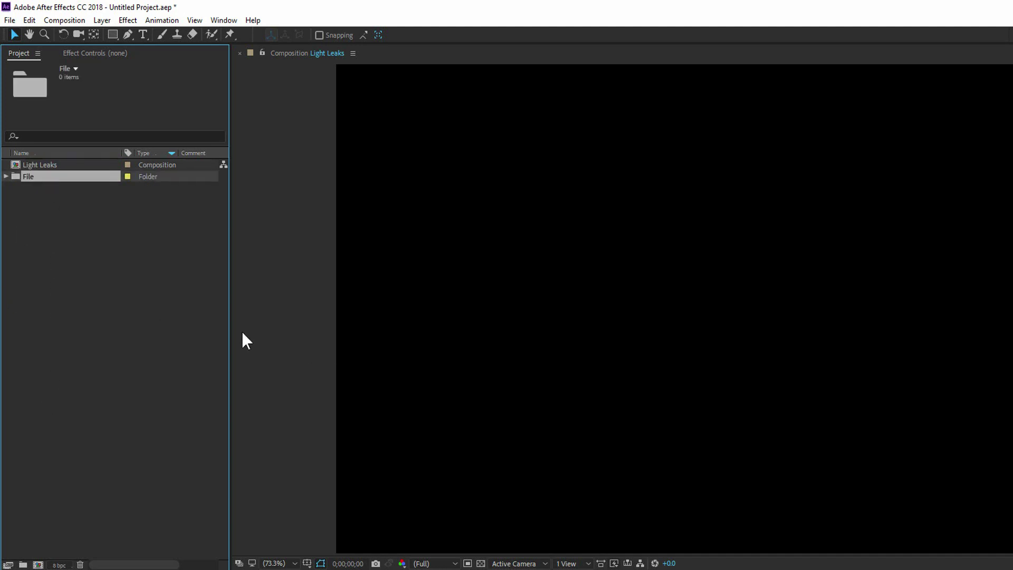
left_click(133, 333)
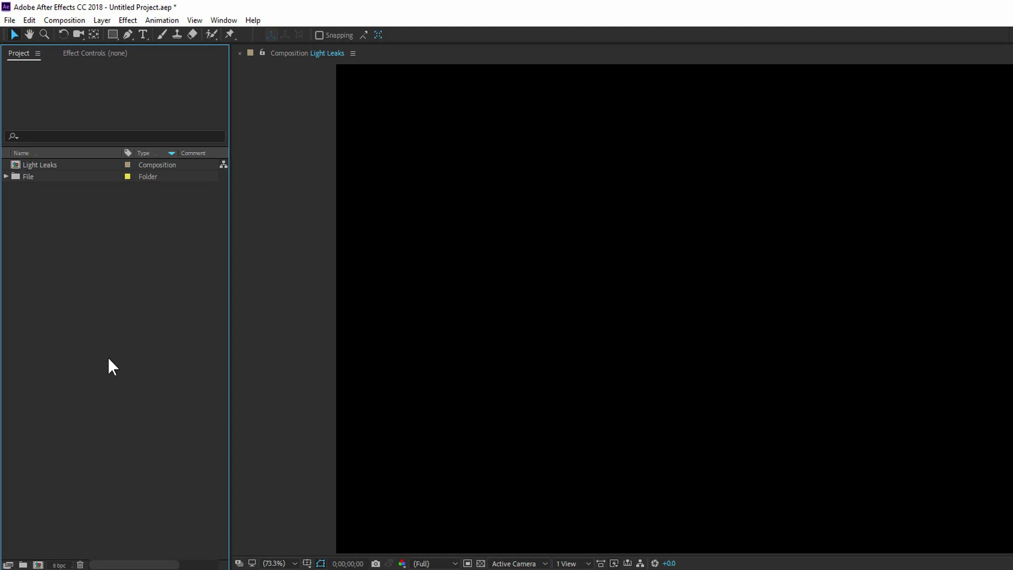
Create a second 1920×1080 composition named Image, replacing the default Comp 1 name.
left_click(38, 565)
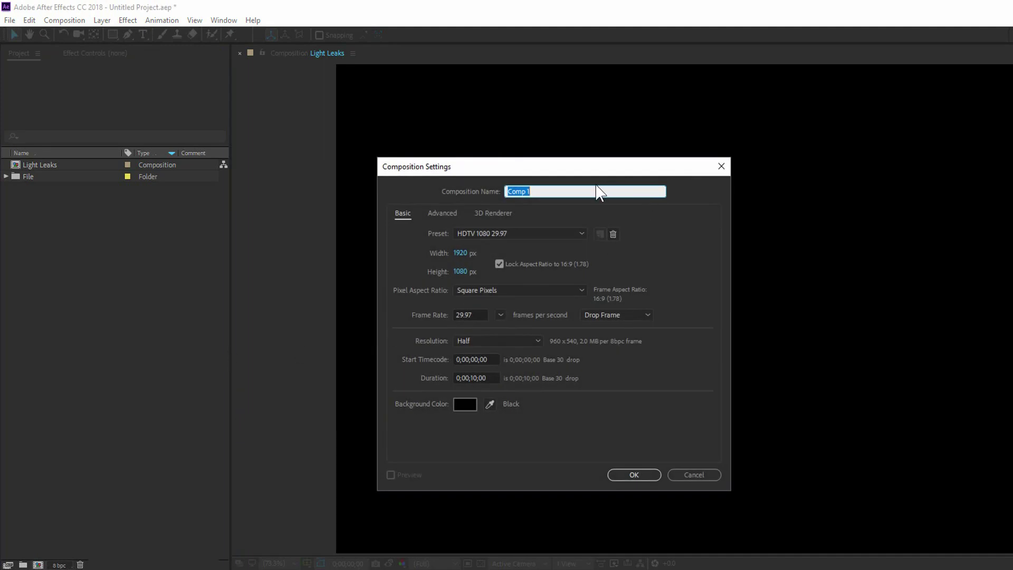
key("BackSpace")
type("Im")
type("age")
left_click(635, 475)
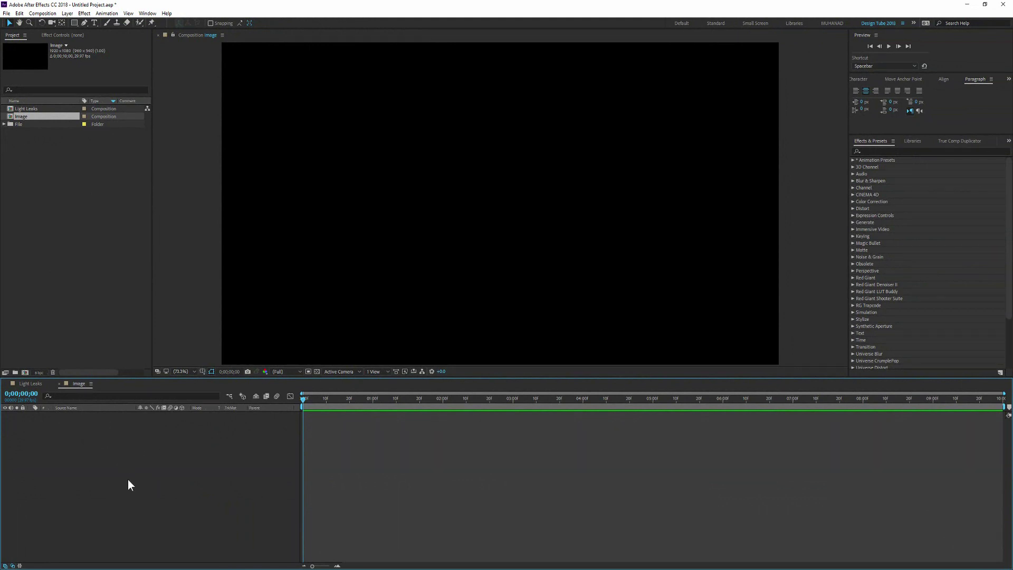
Import photos A.jpg and B.jpg and move them into the File folder.
double_click(87, 189)
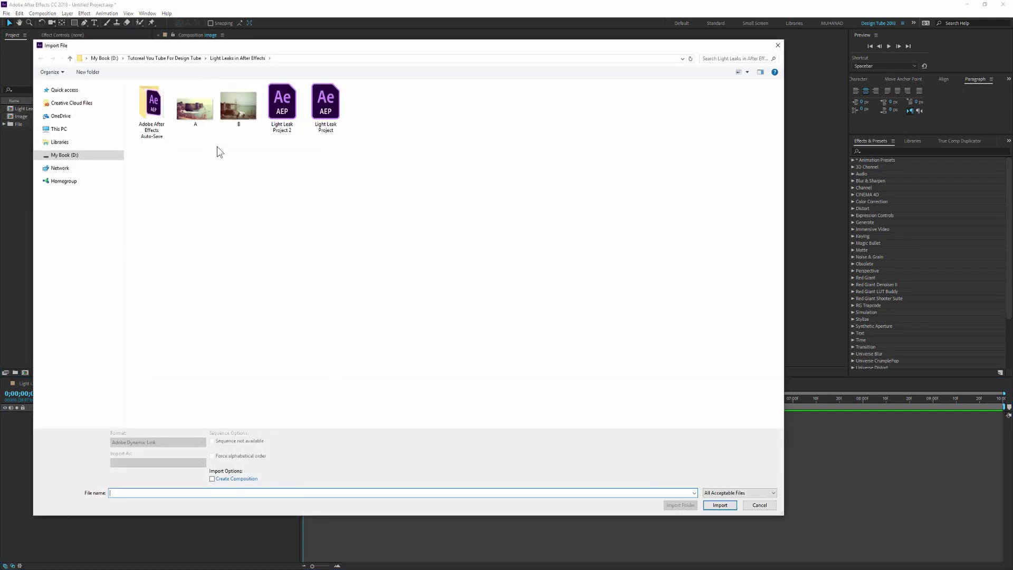
left_click_drag(193, 145, 248, 106)
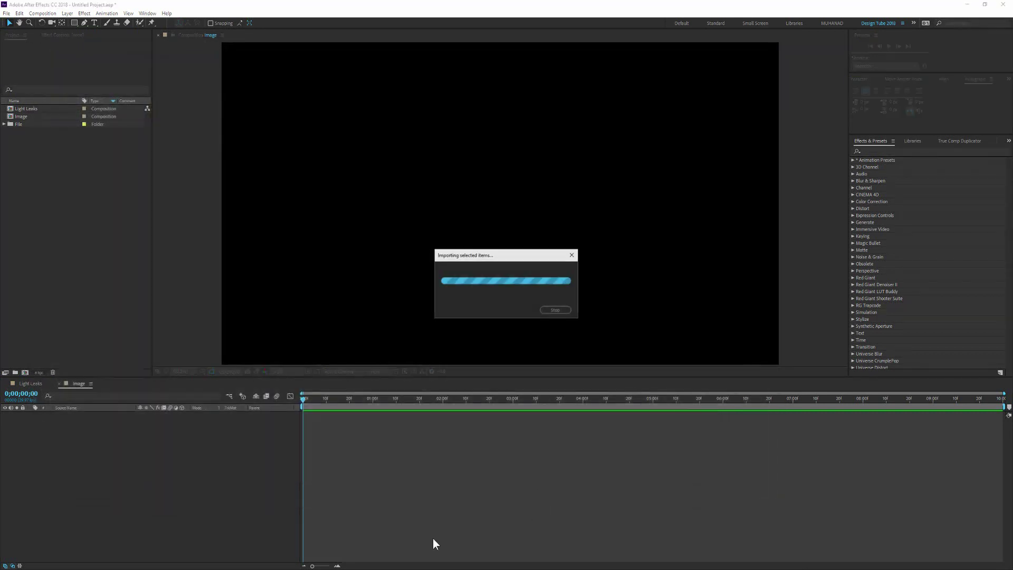
left_click(719, 499)
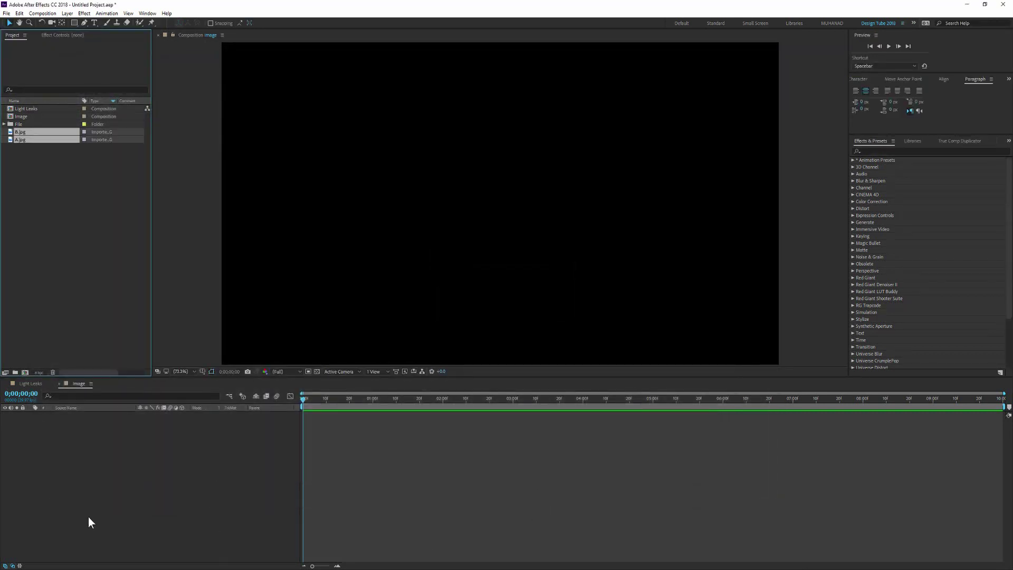
left_click_drag(21, 128, 19, 125)
left_click(4, 125)
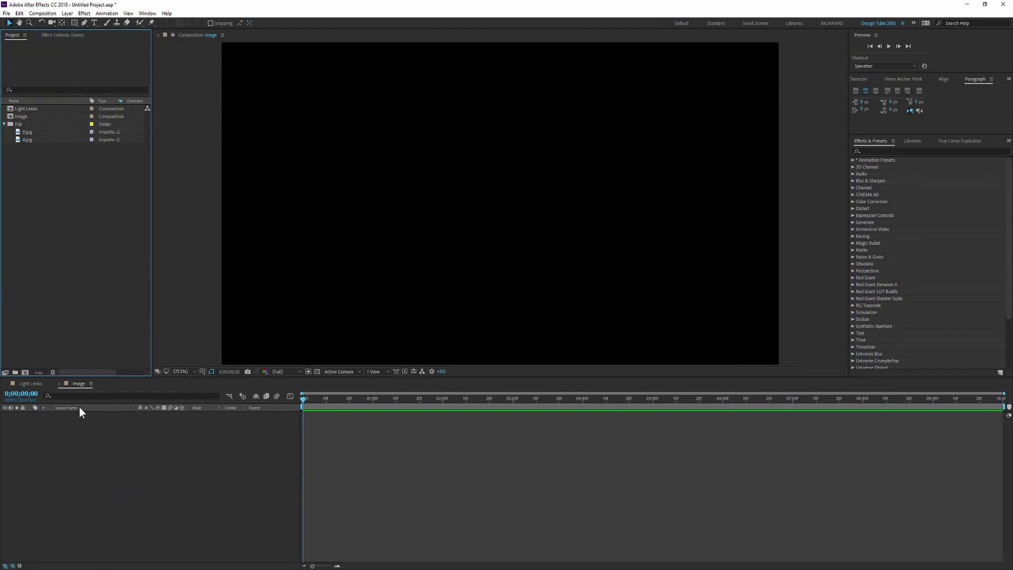
Add A.jpg as a layer in the Image composition.
left_click(26, 139)
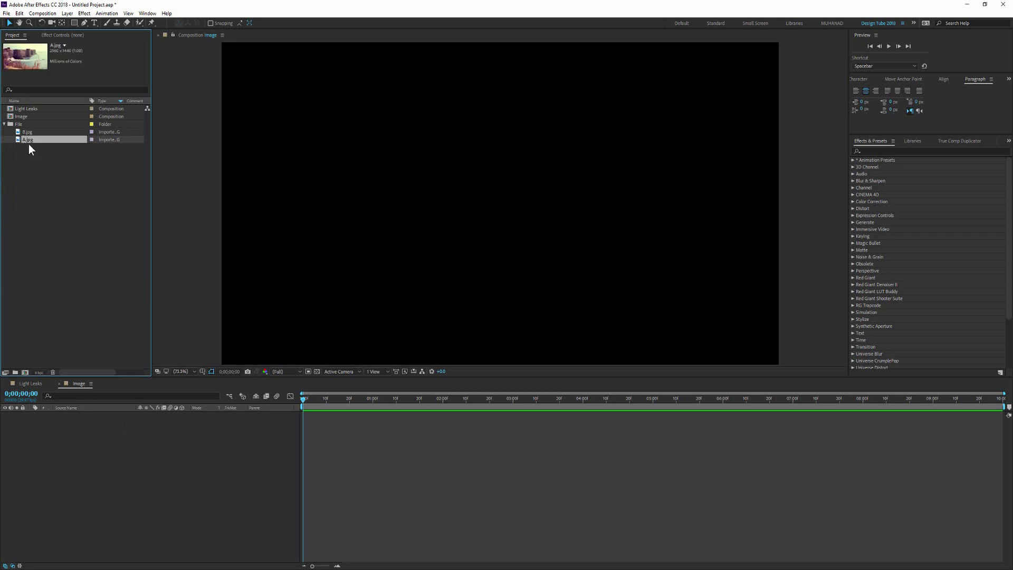
left_click_drag(25, 141, 101, 444)
scroll(480, 188, "down", 2)
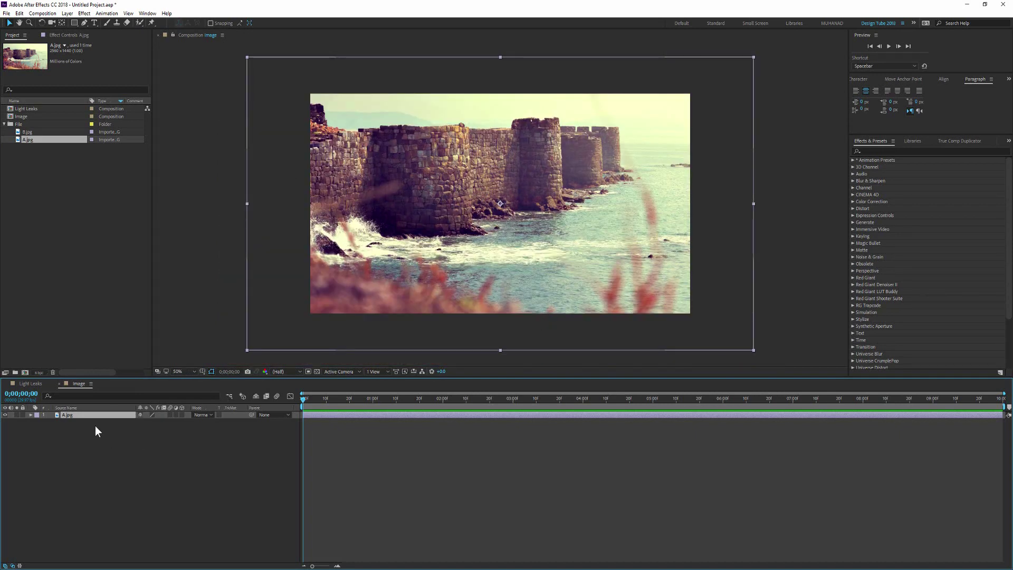
Fit A.jpg to the frame at 79% scale, then close the Image comp.
key("s")
left_click_drag(158, 421, 188, 493)
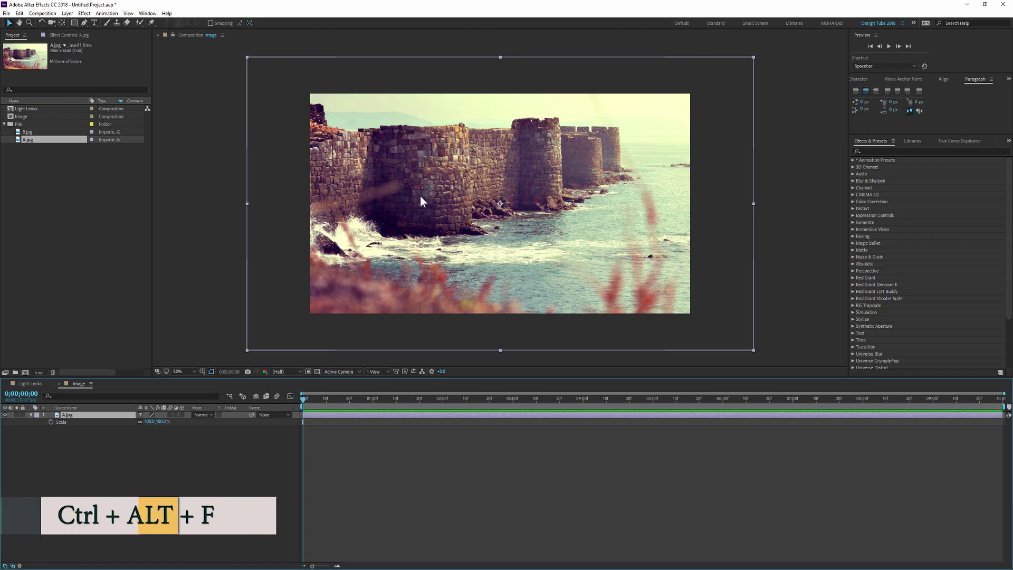
key("ctrl+alt+f")
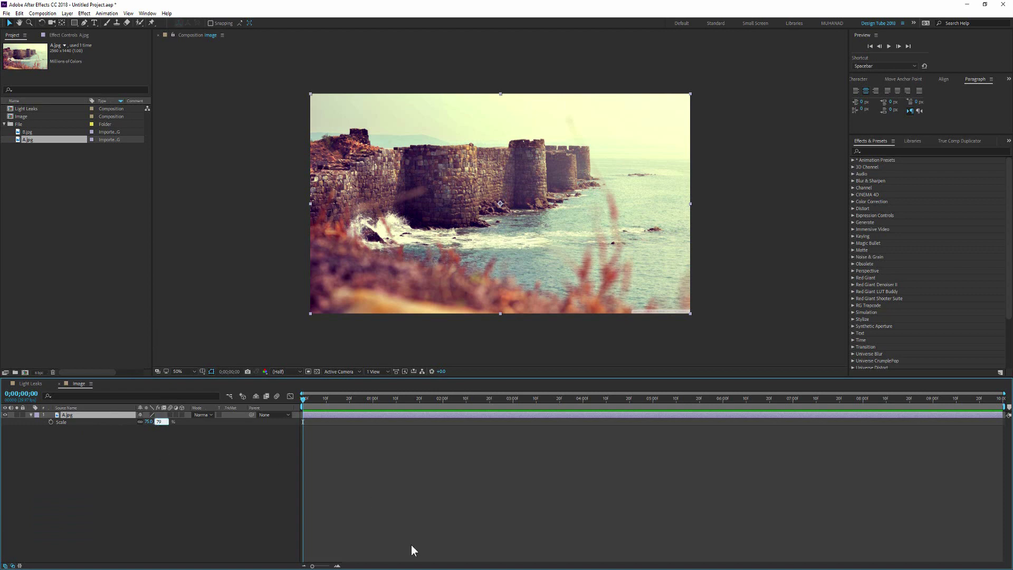
key("Return")
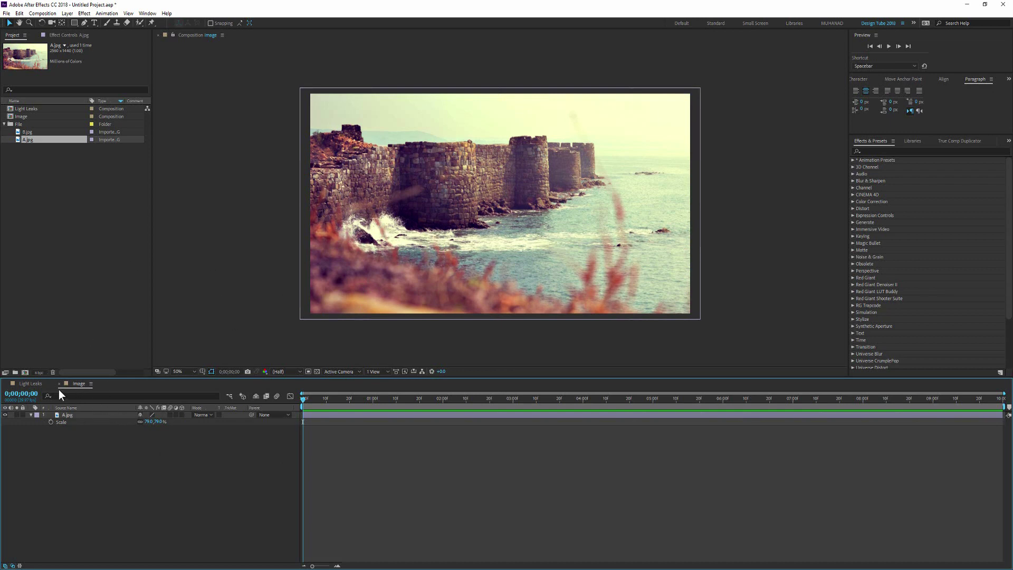
left_click(31, 414)
left_click(58, 384)
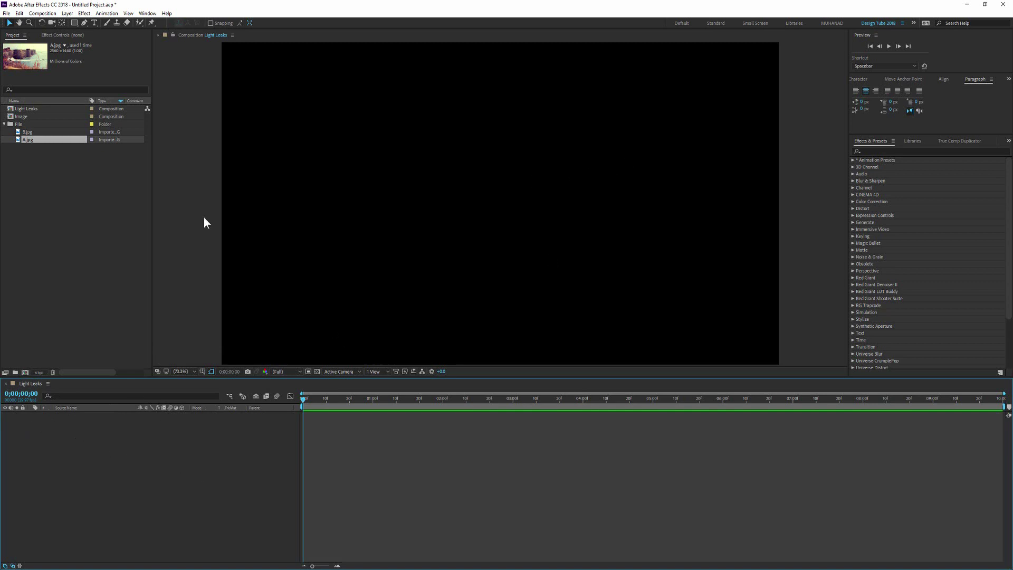
Place the Image composition as a layer in the Light Leaks timeline.
left_click(4, 124)
left_click(17, 117)
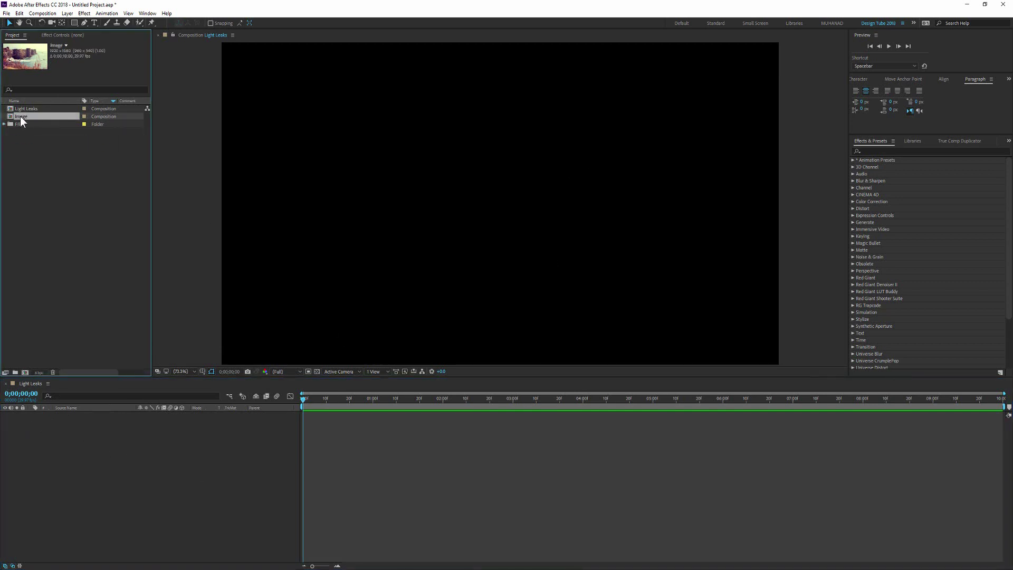
left_click_drag(23, 116, 56, 431)
left_click_drag(56, 431, 45, 434)
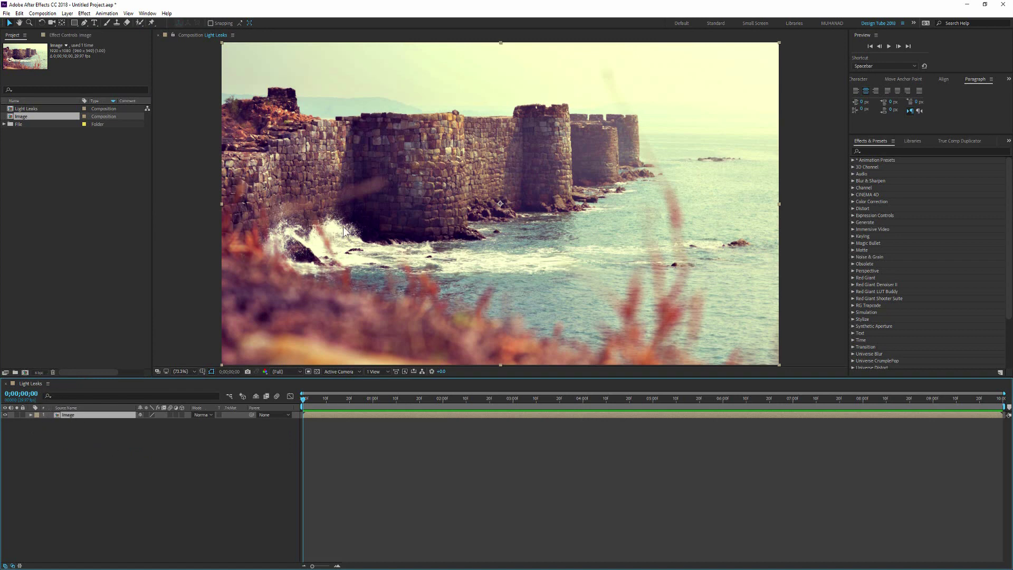
left_click(116, 482)
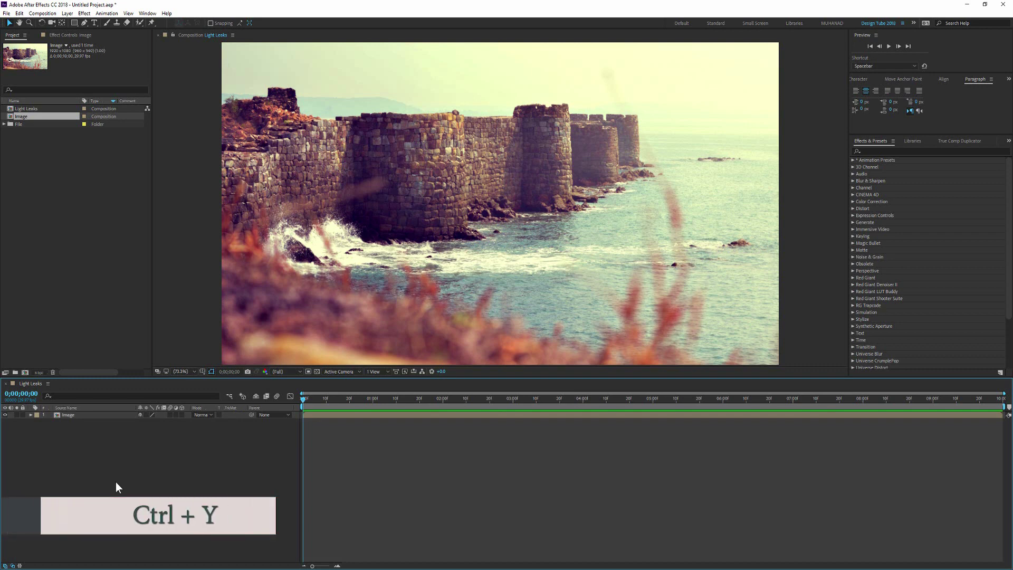
Create a black solid layer named Light A above the Image layer.
key("ctrl+y")
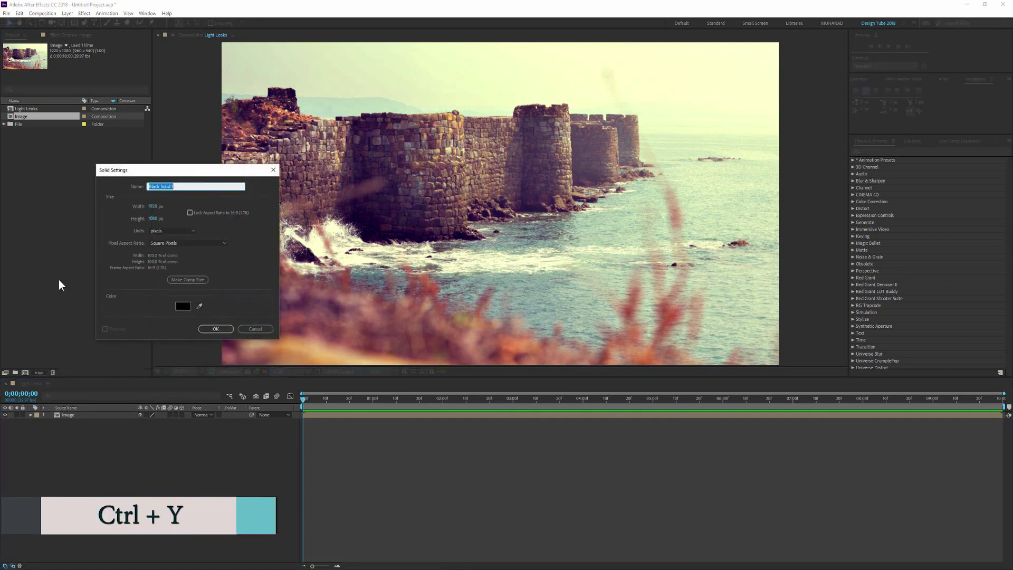
left_click_drag(219, 169, 348, 145)
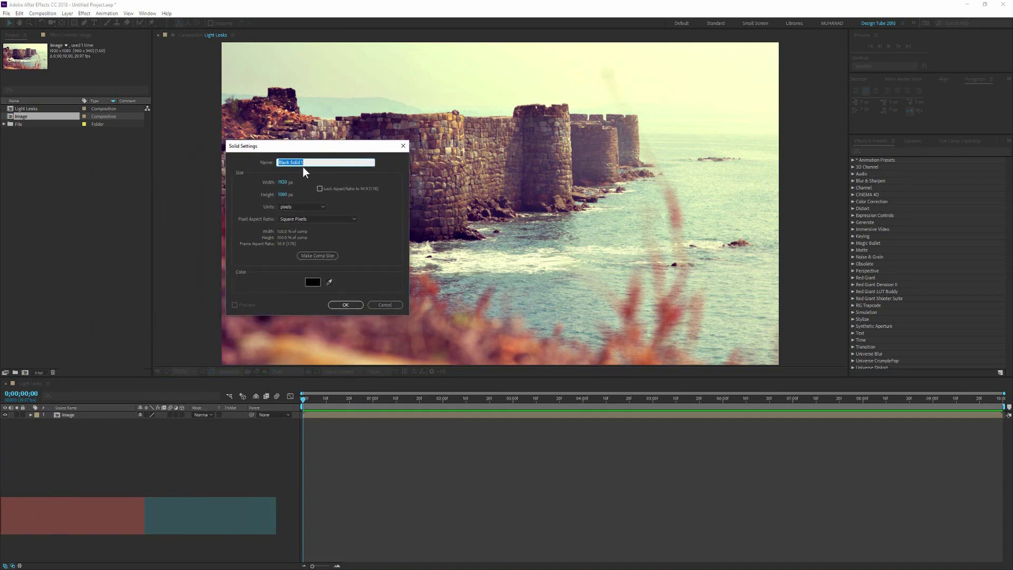
type("Light Leaks")
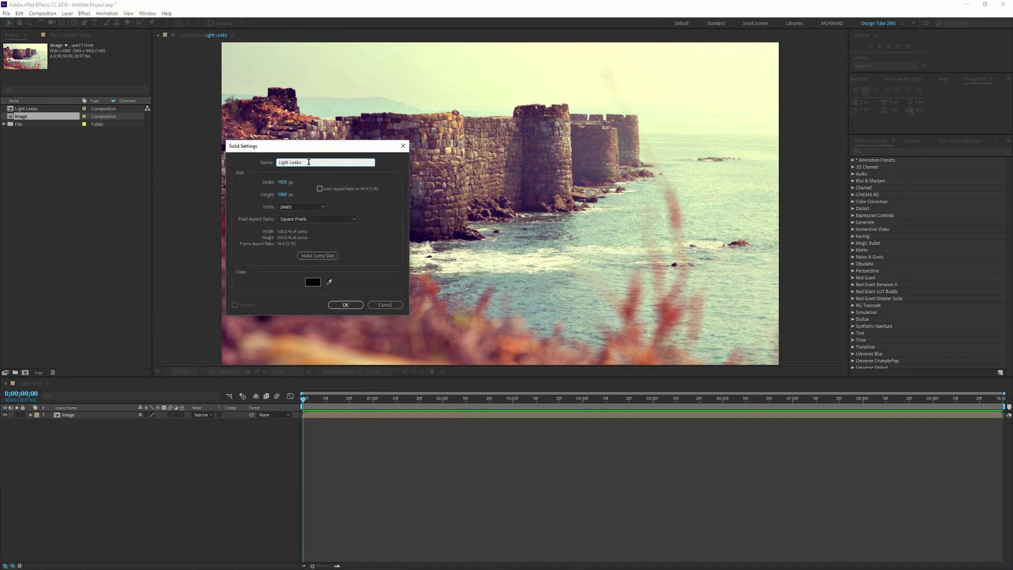
key("BackSpace")
key("BackSpace")
key("BackSpace")
left_click(341, 305)
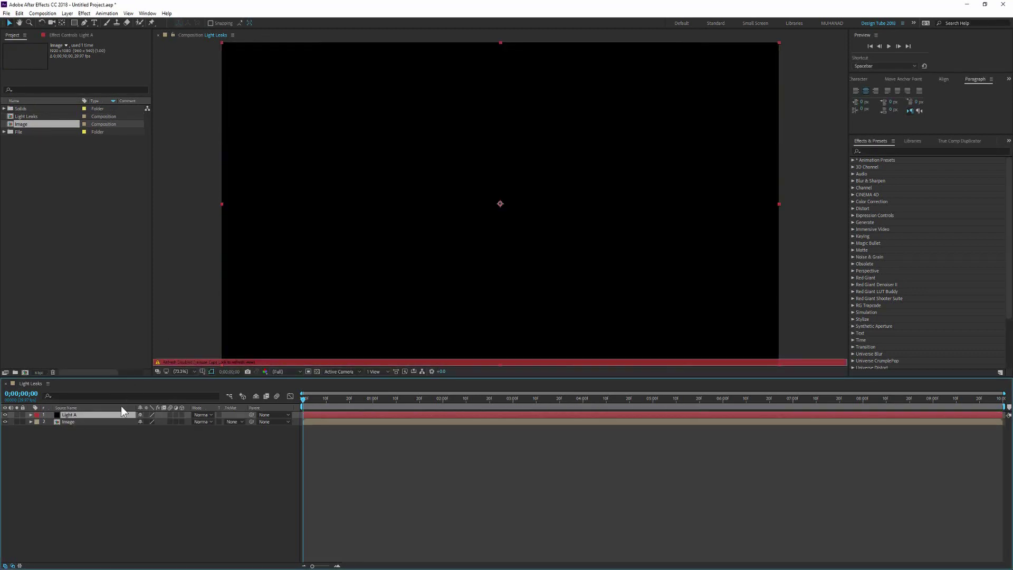
Give Light A an Aqua label and the Image layer an Orange label.
key("Caps_Lock")
left_click(36, 415)
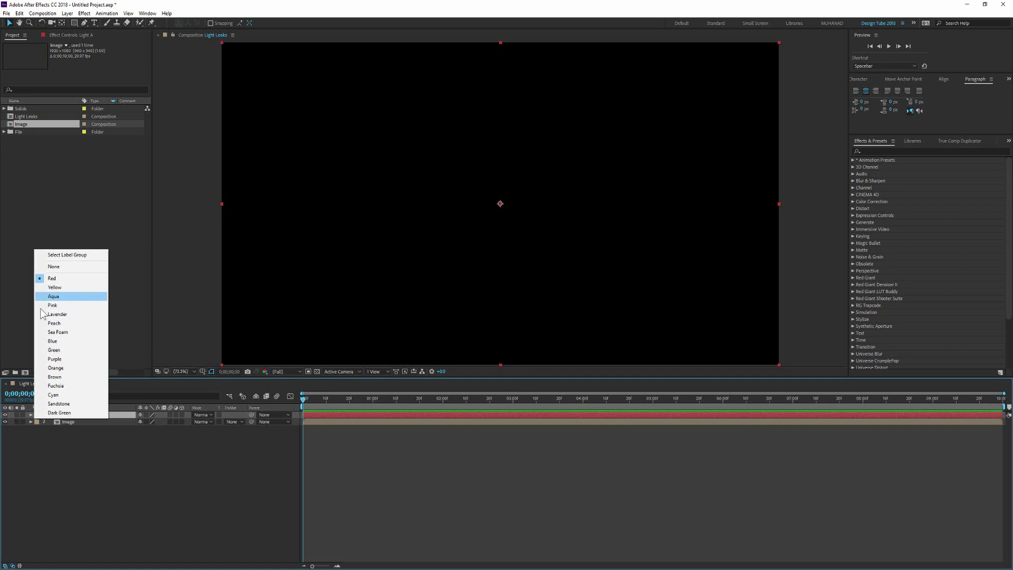
left_click(66, 298)
left_click(37, 422)
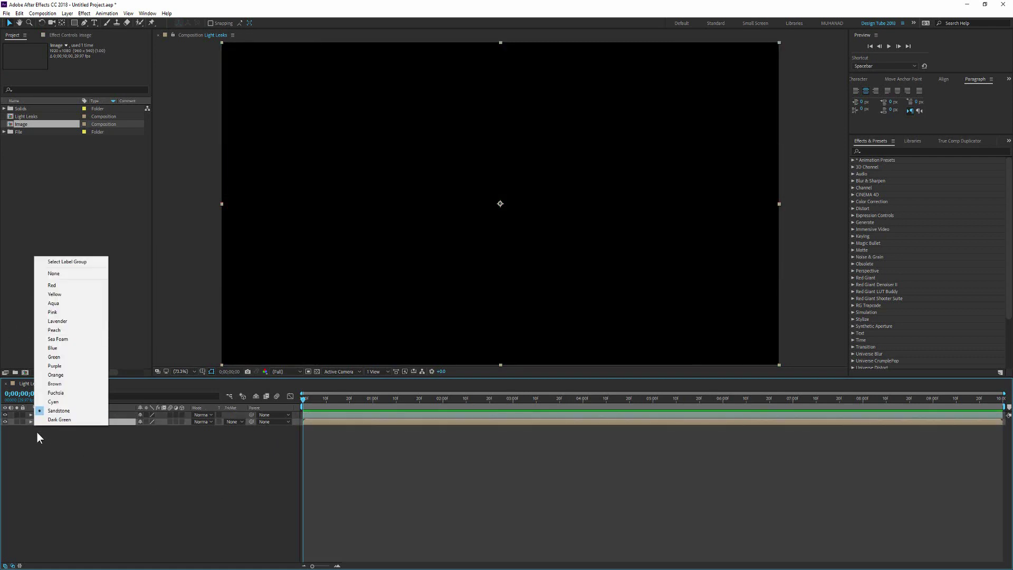
left_click(65, 376)
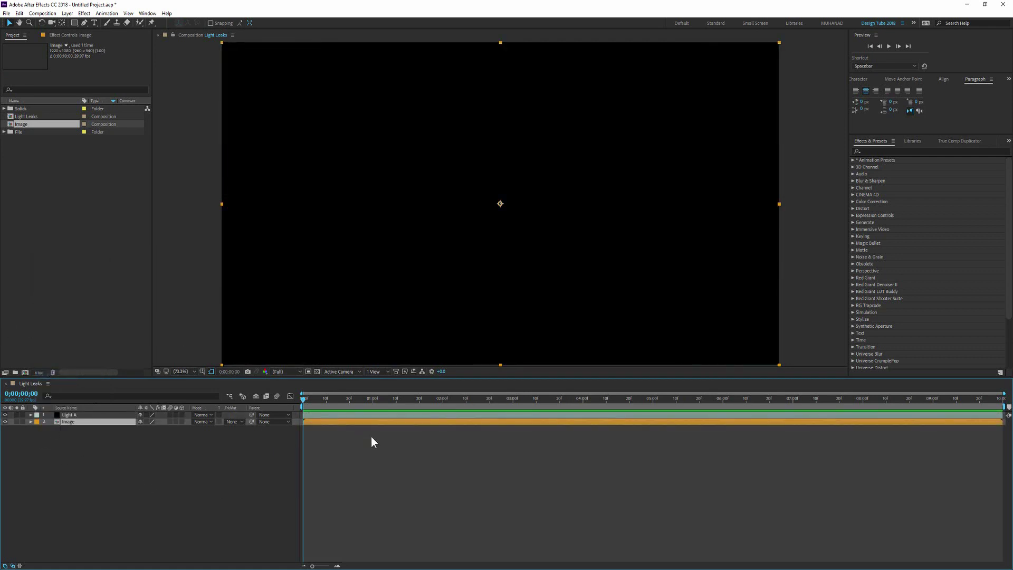
left_click(353, 415)
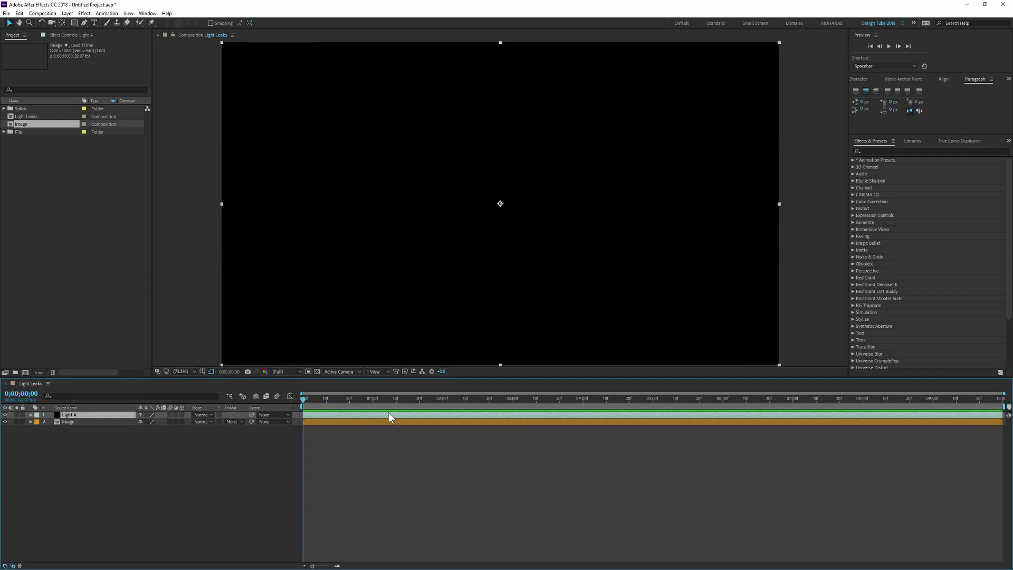
left_click(874, 151)
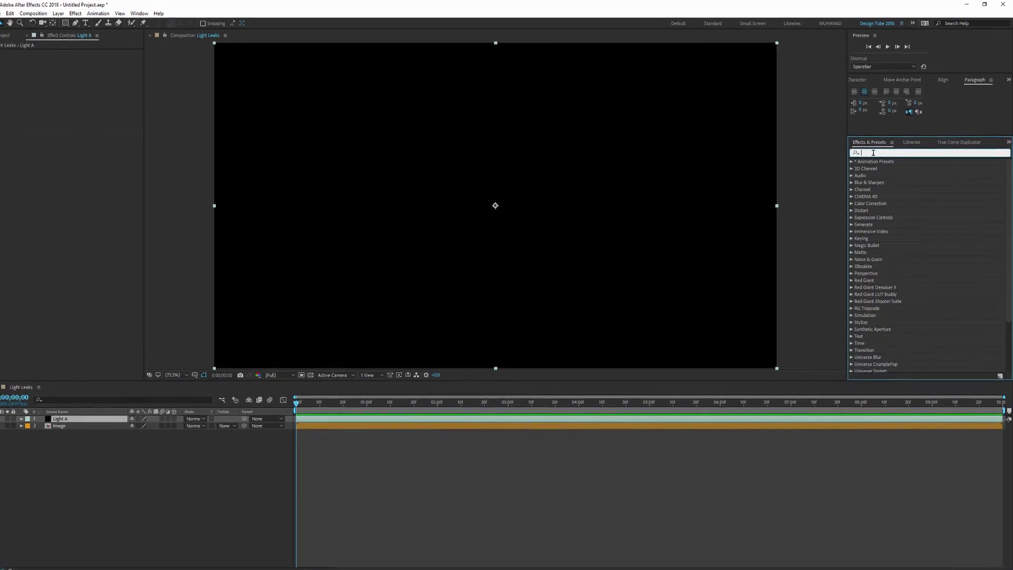
Apply the Fractal Noise effect to the Light A layer.
type("N")
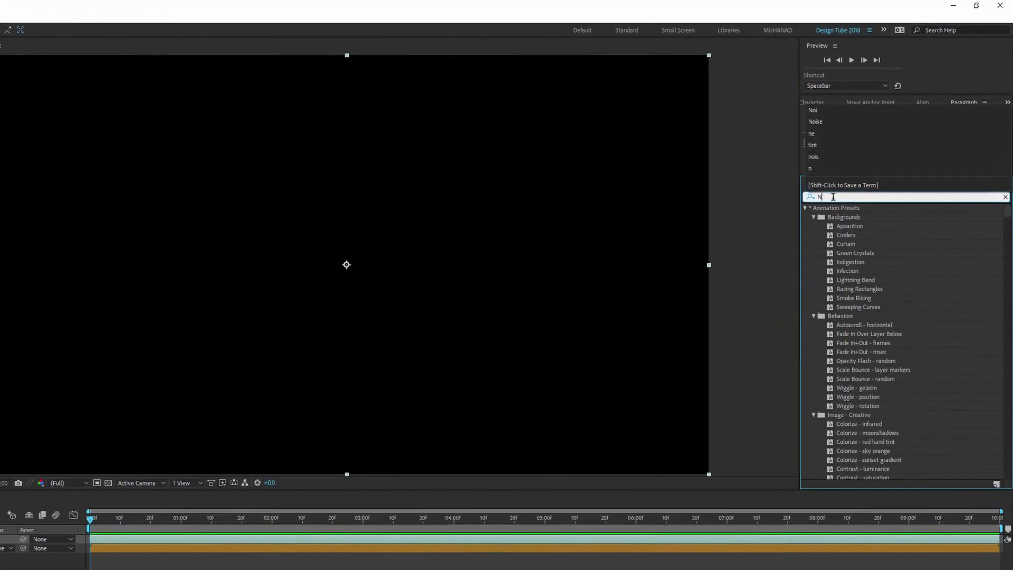
type("oi")
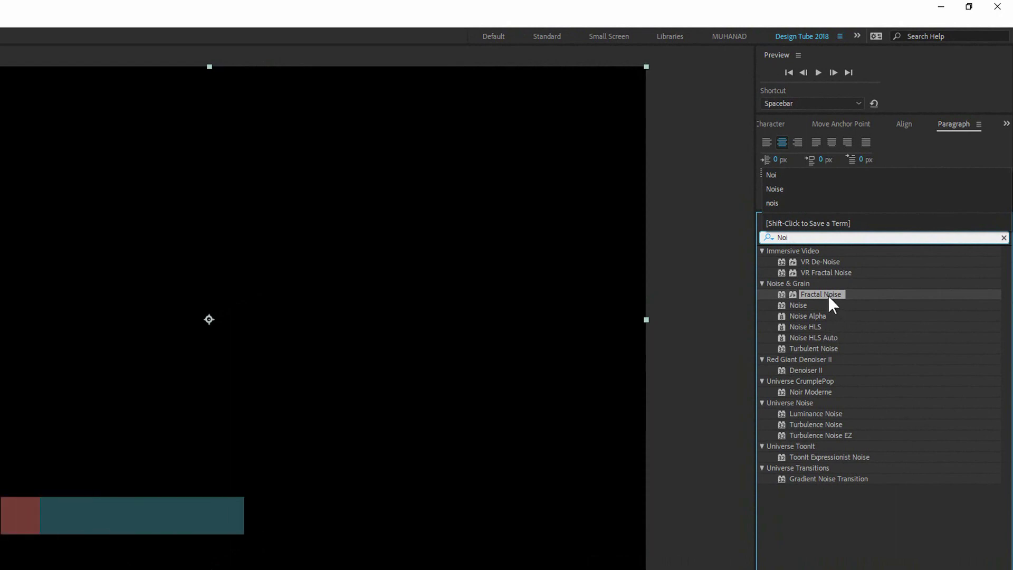
left_click(829, 295)
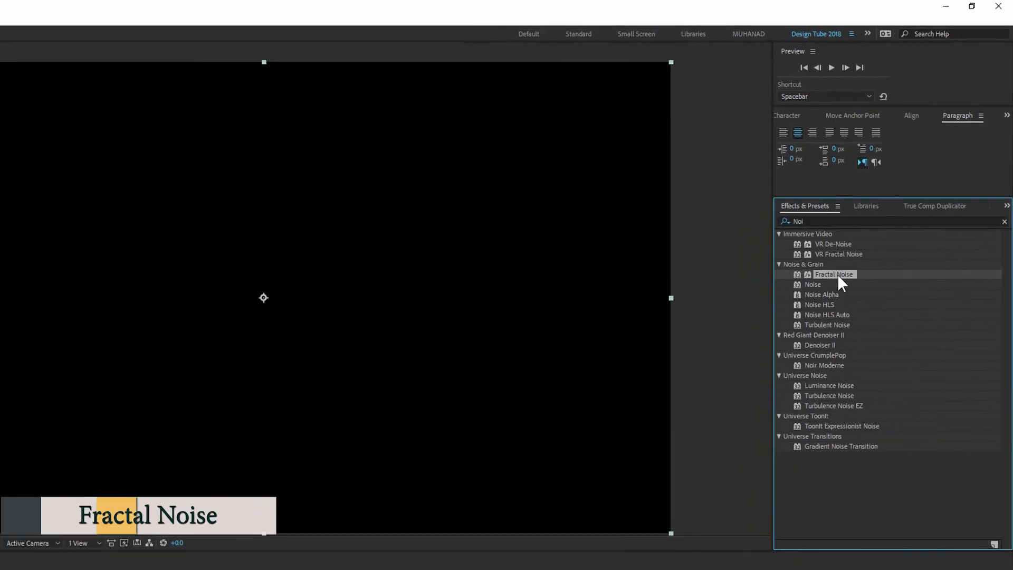
left_click_drag(839, 283, 483, 416)
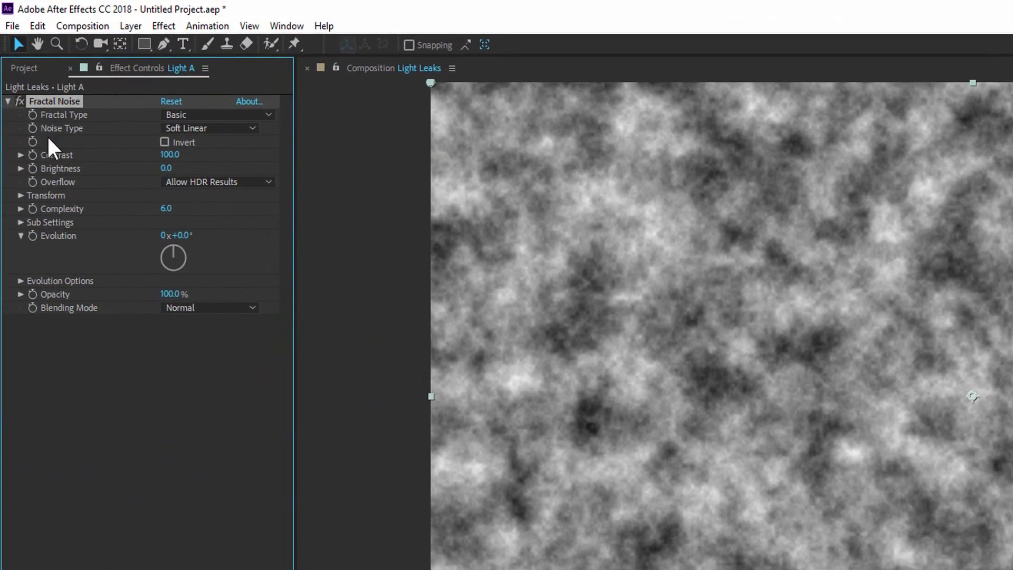
Set Fractal Noise to Dynamic Progressive, Spline, contrast 350, brightness -100, complexity 1.
left_click(199, 114)
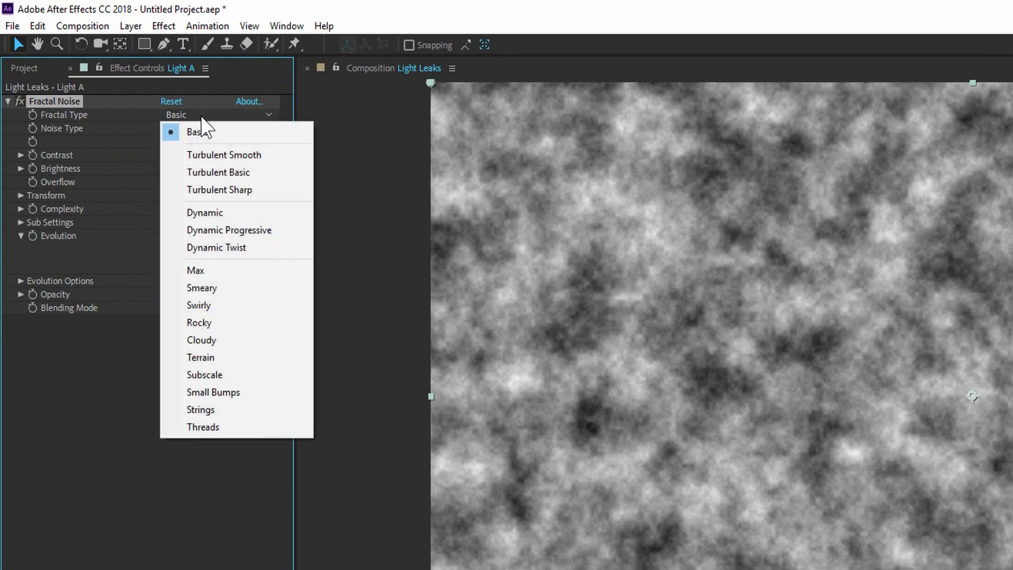
left_click(242, 232)
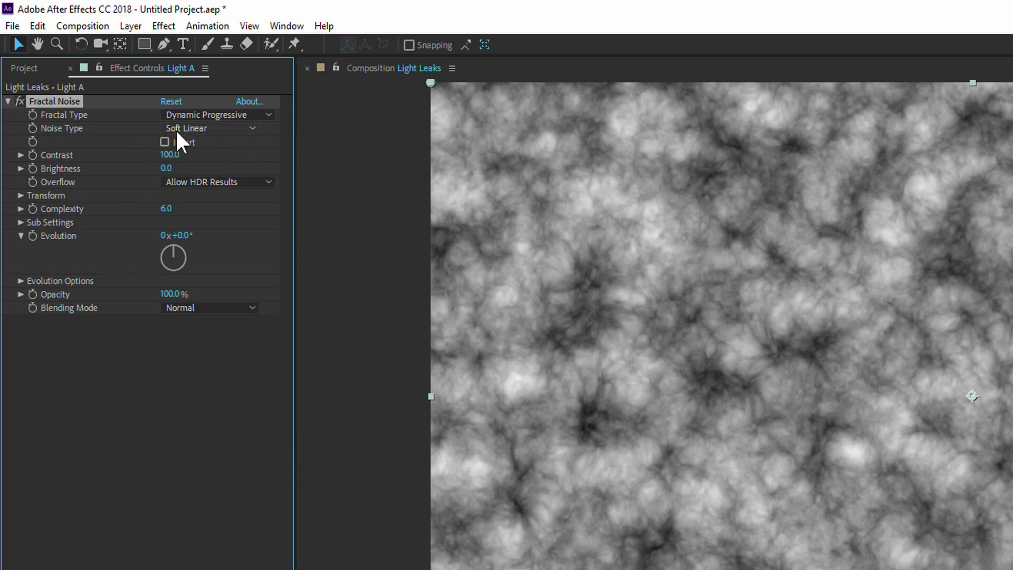
left_click(196, 131)
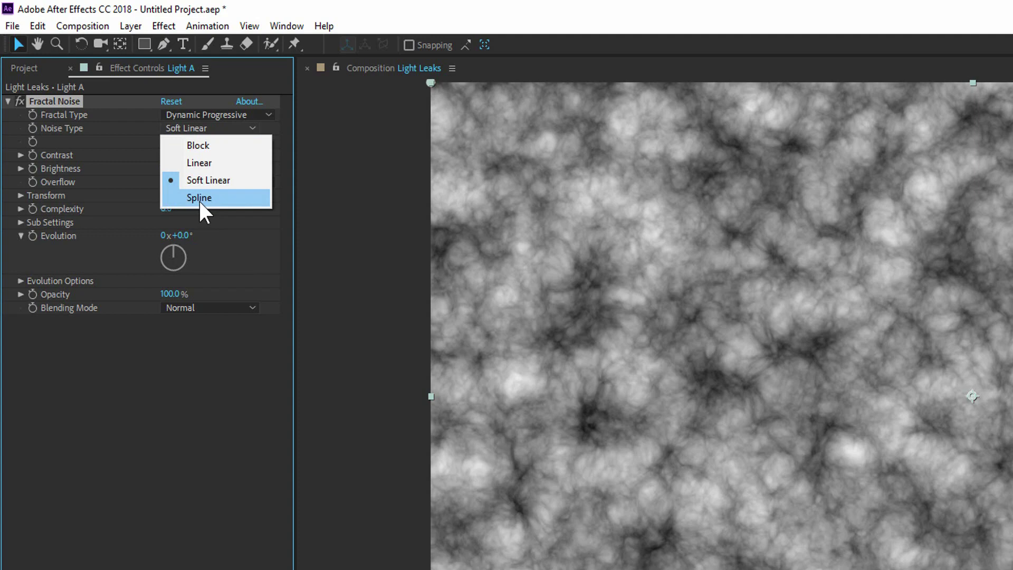
left_click(199, 200)
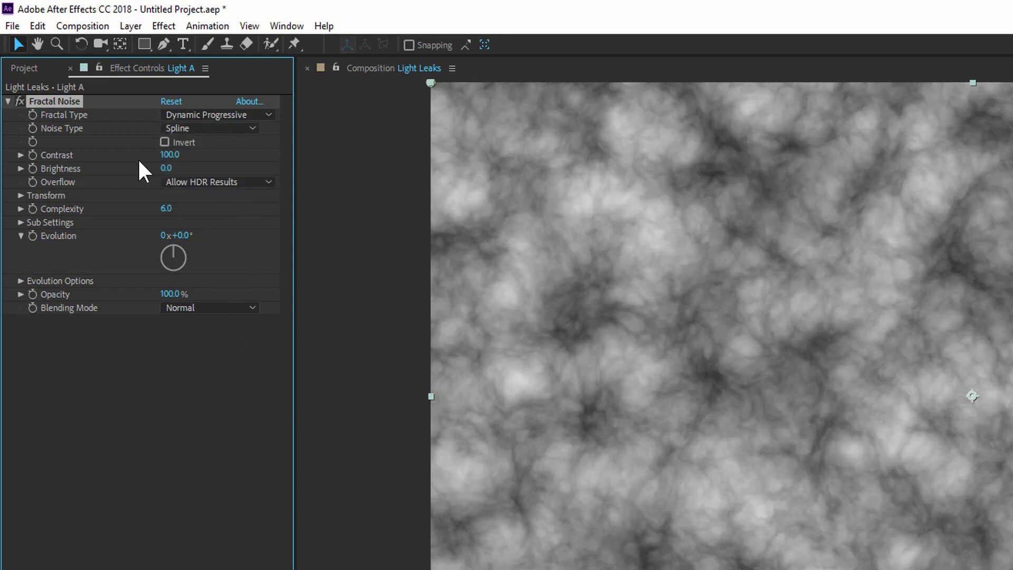
left_click(170, 157)
type("350")
left_click(172, 167)
type("-100")
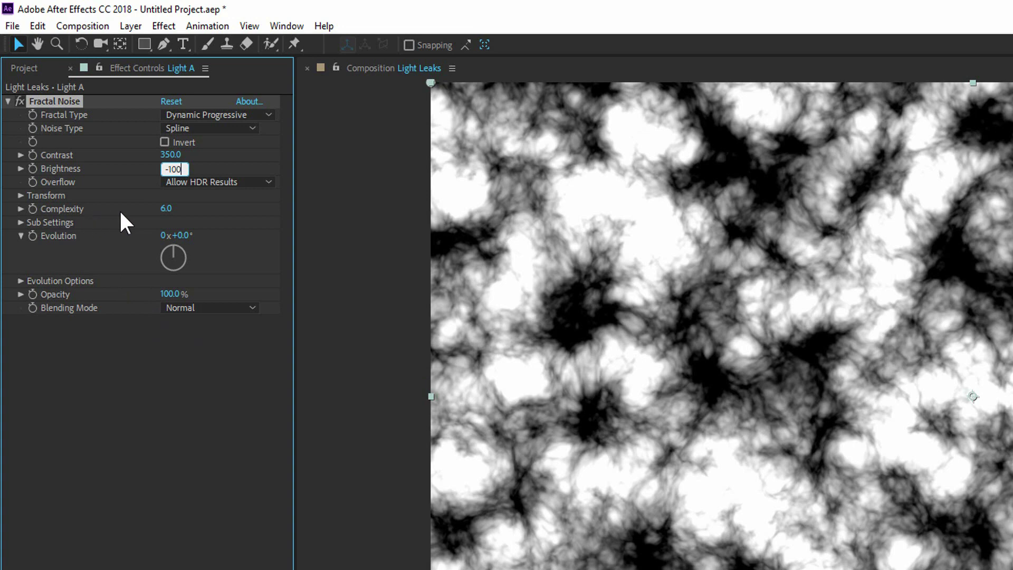
left_click(165, 209)
type("1")
left_click(87, 429)
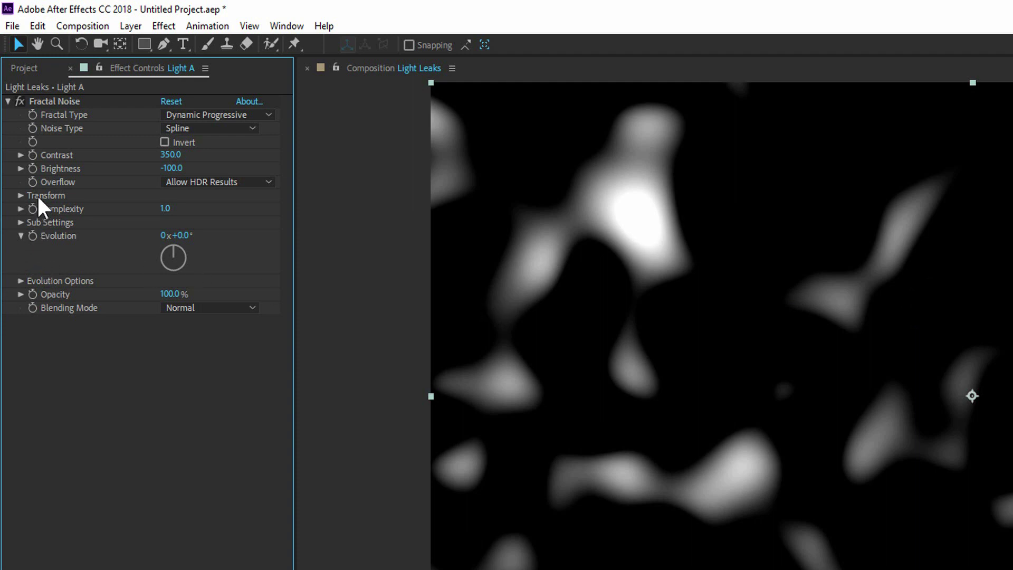
Set the Fractal Noise Transform scale to 1300.
left_click(20, 195)
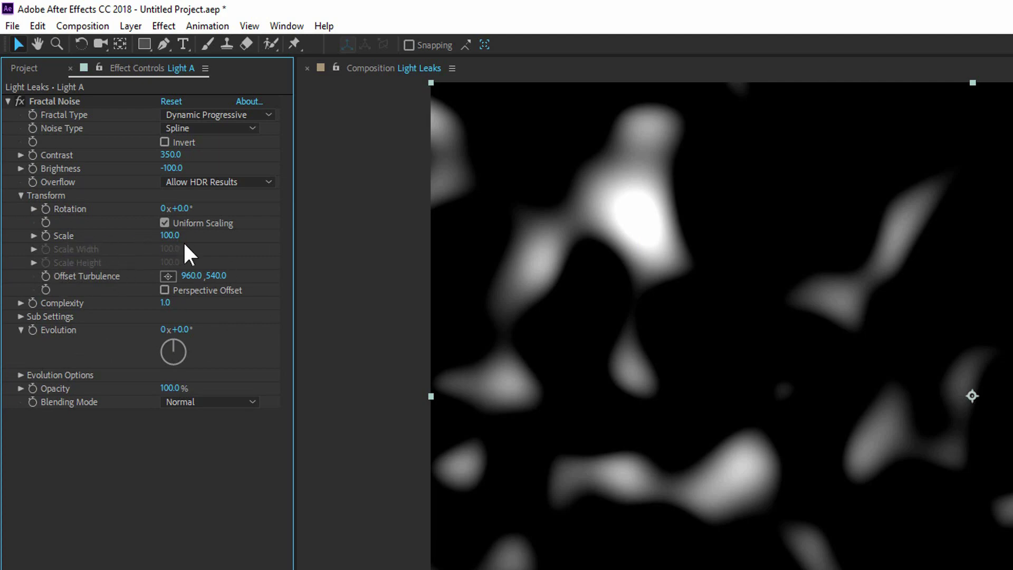
left_click(170, 236)
type("1300")
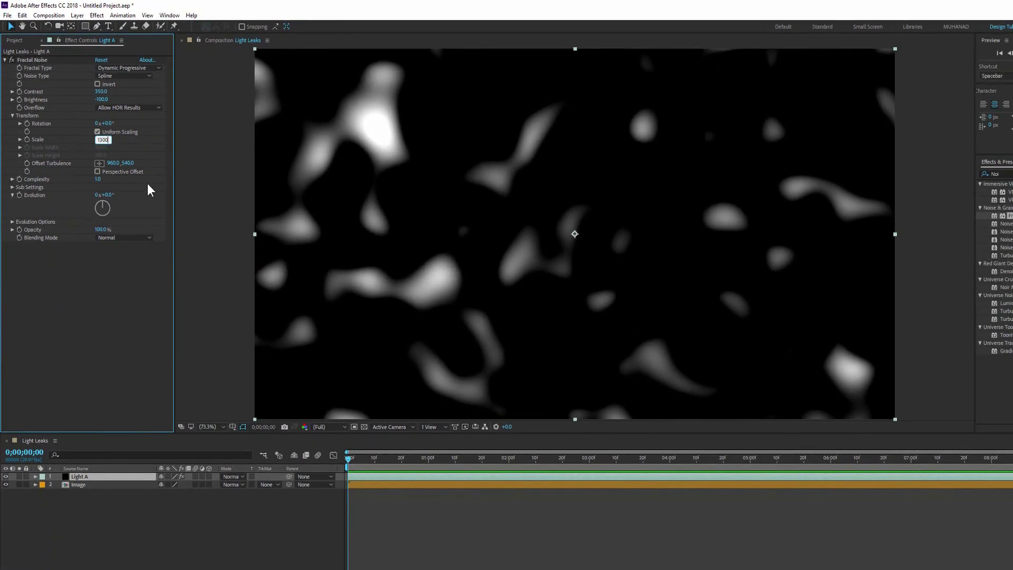
key("Return")
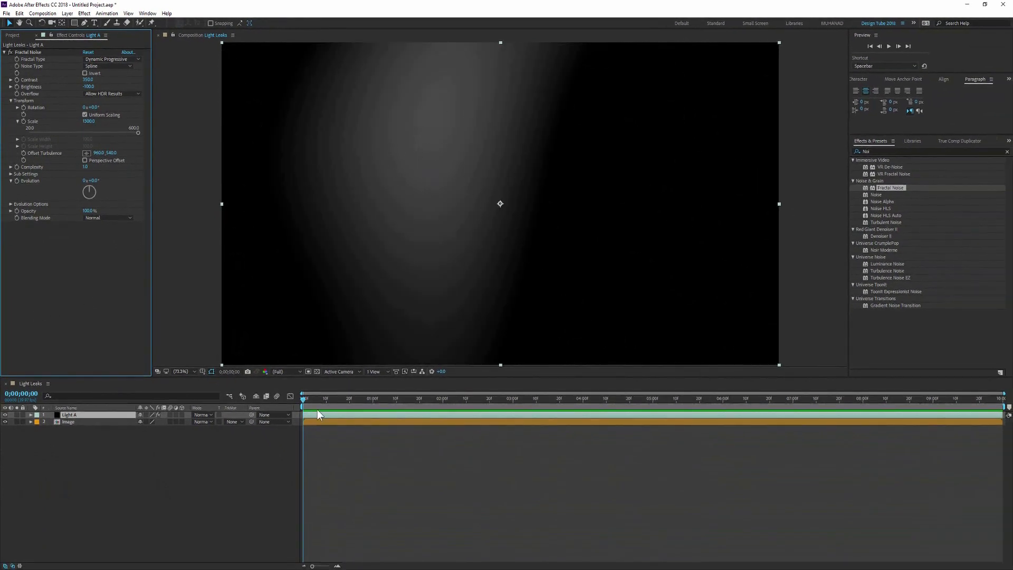
Scrub Evolution and the timeline to preview the noise, then return to frame 0.
mouse_move(305, 398)
left_mouse_down()
mouse_move(340, 424)
mouse_move(294, 420)
left_mouse_up()
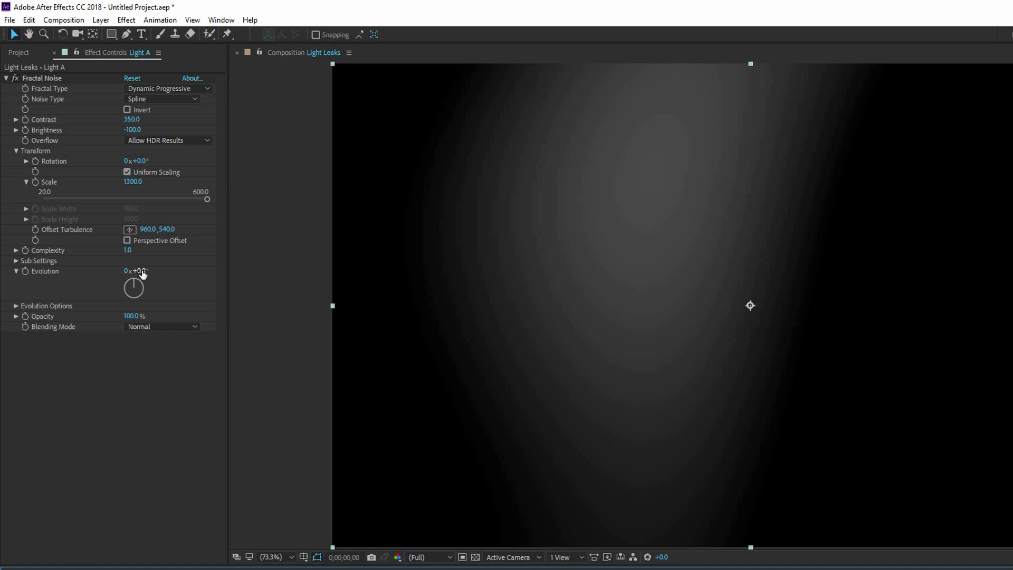
left_click_drag(142, 272, 216, 271)
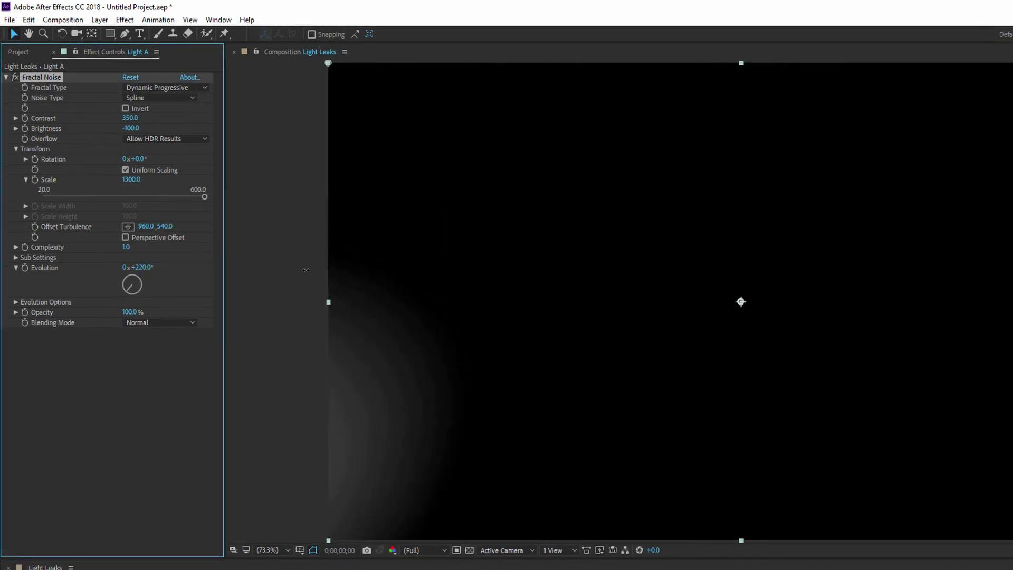
mouse_move(216, 271)
left_mouse_down()
mouse_move(454, 197)
mouse_move(131, 188)
mouse_move(97, 238)
left_mouse_up()
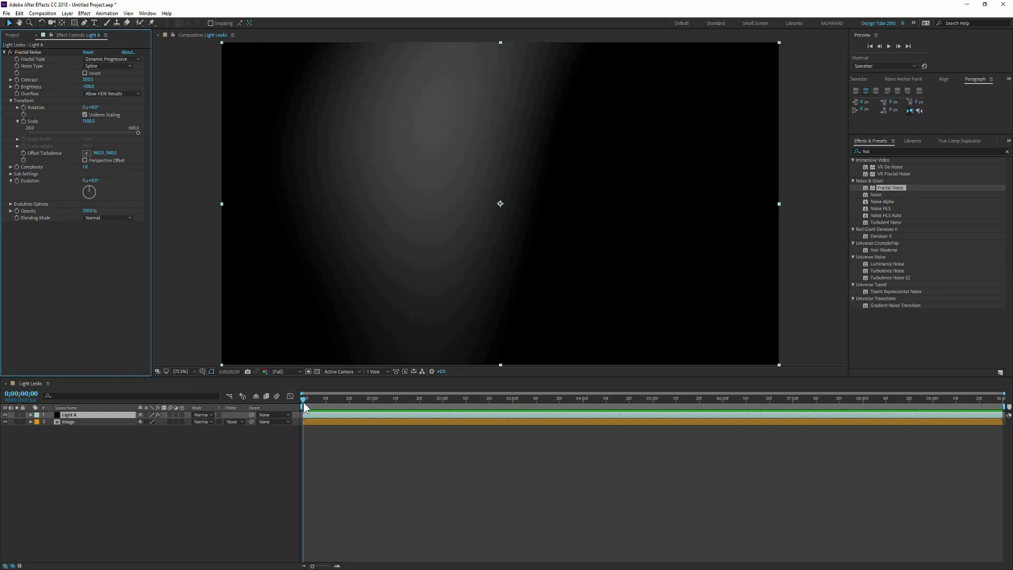
mouse_move(343, 399)
left_mouse_down()
mouse_move(826, 399)
mouse_move(787, 400)
left_mouse_up()
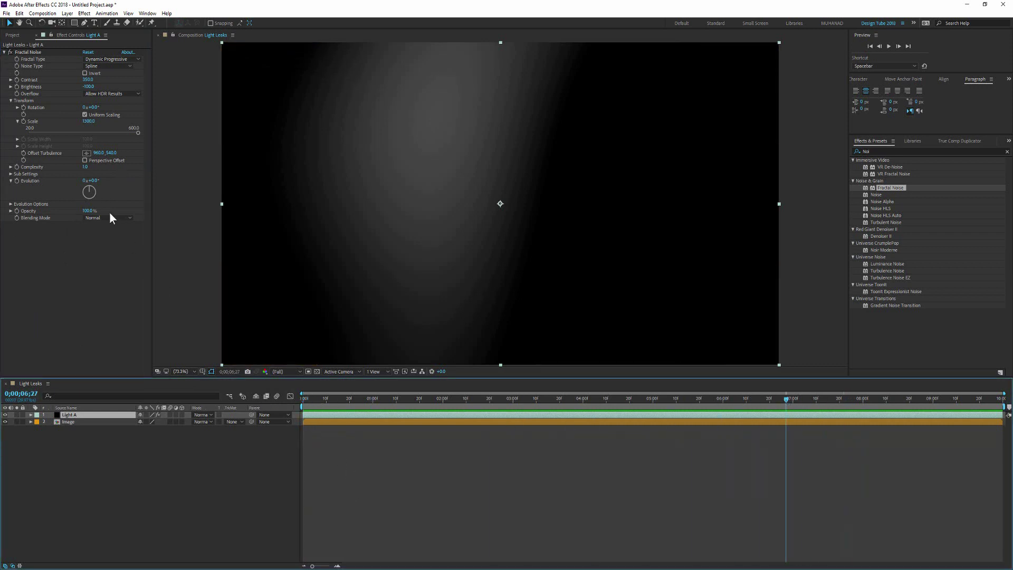
mouse_move(787, 401)
left_mouse_down()
mouse_move(280, 432)
mouse_move(305, 427)
left_mouse_up()
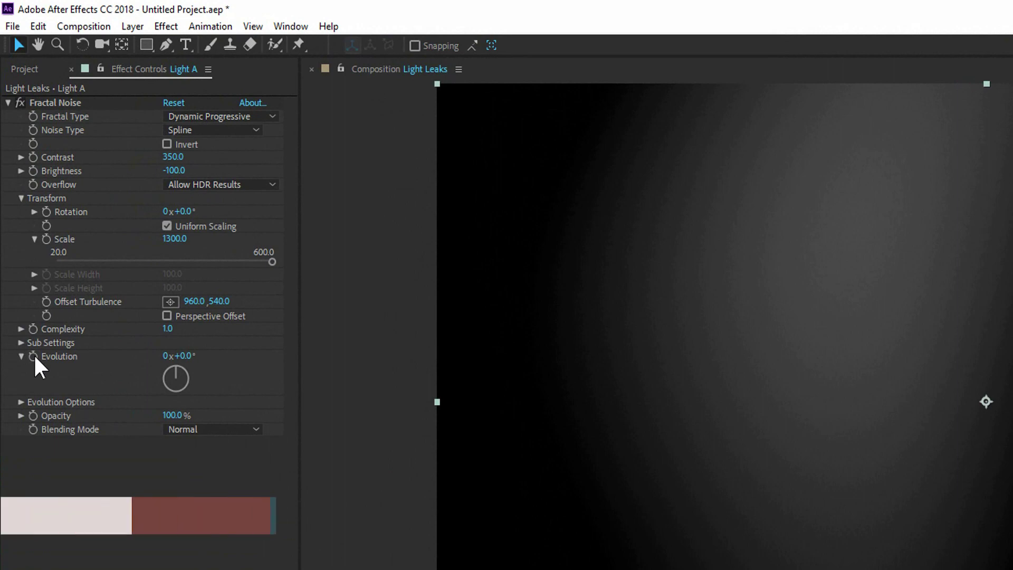
Drive the Fractal Noise Evolution with the expression wiggle(1,500).
left_click(32, 356, "alt")
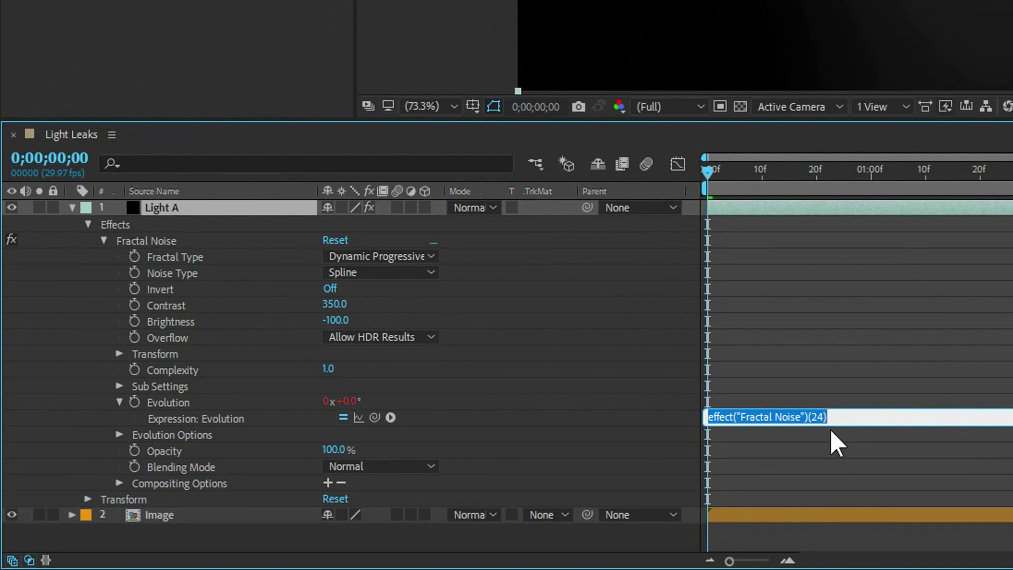
left_click_drag(827, 425, 839, 490)
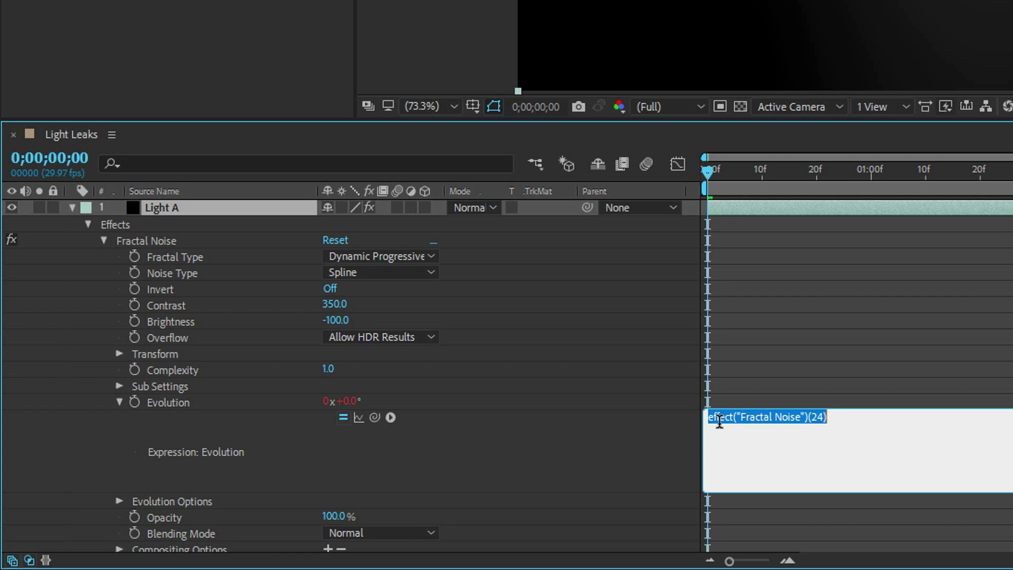
type("wiggle(1,5")
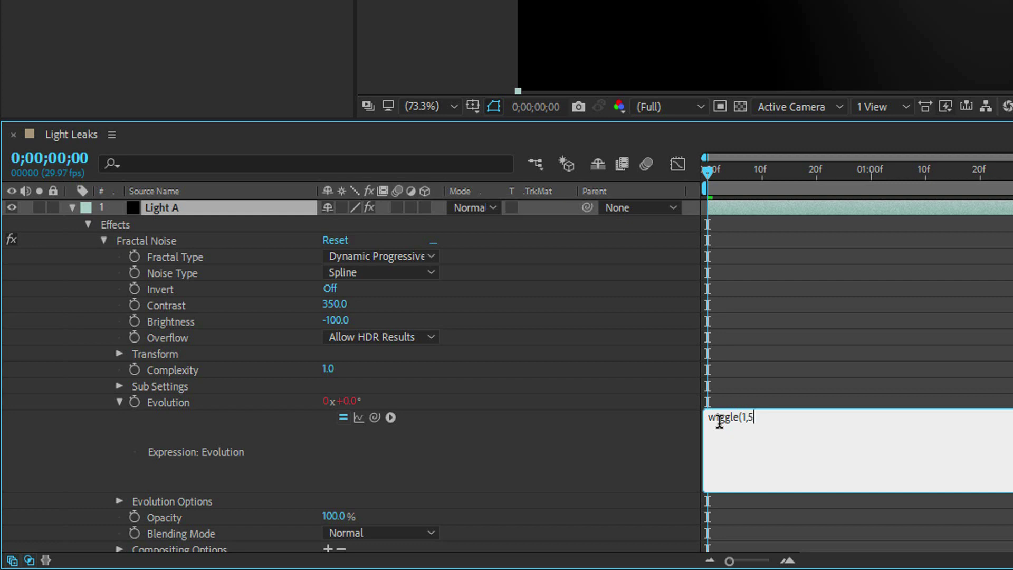
type("00")
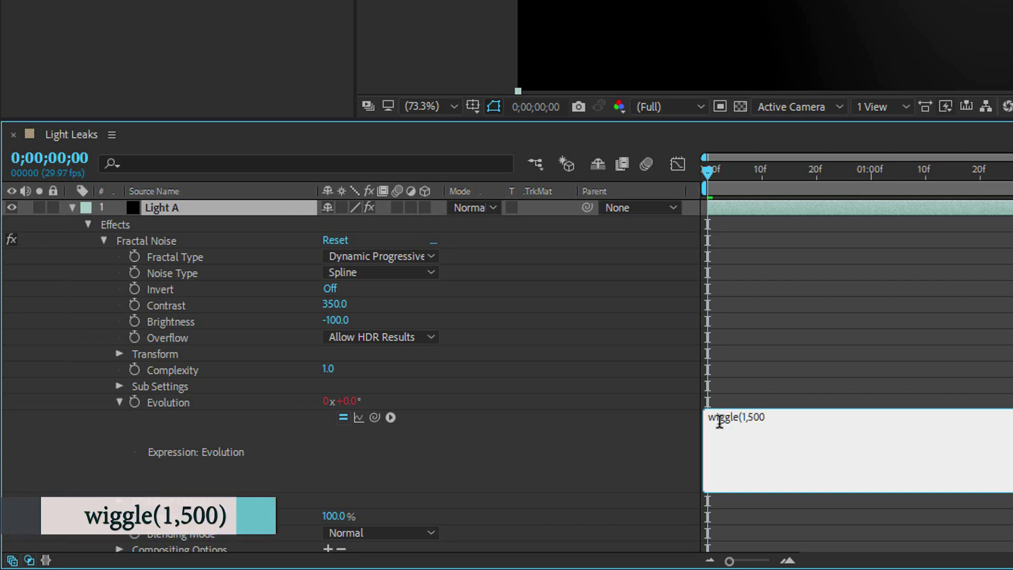
type(")")
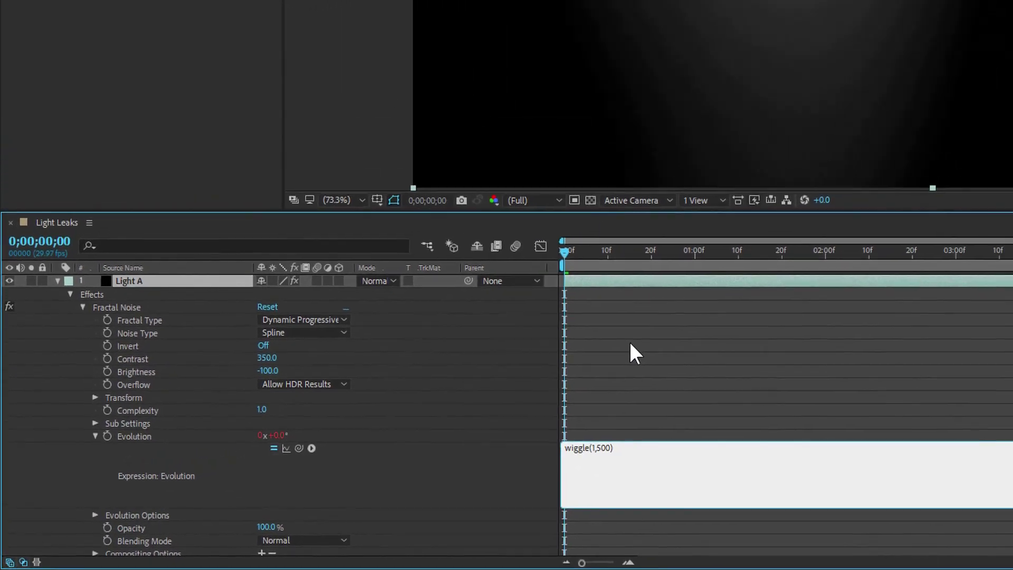
left_click(791, 286)
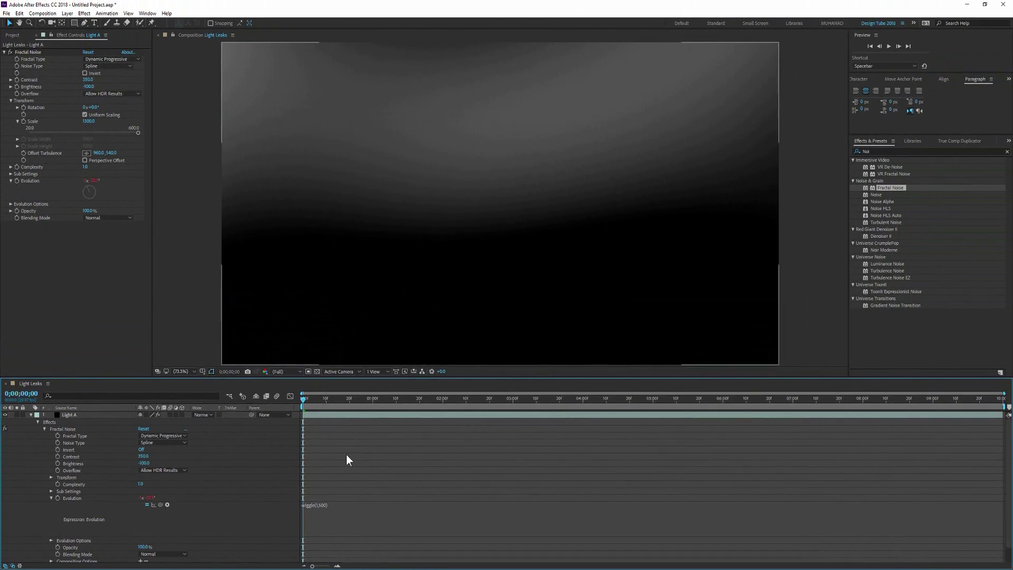
Preview the shifting glow at later frames and collapse Light A's effect properties.
key("space")
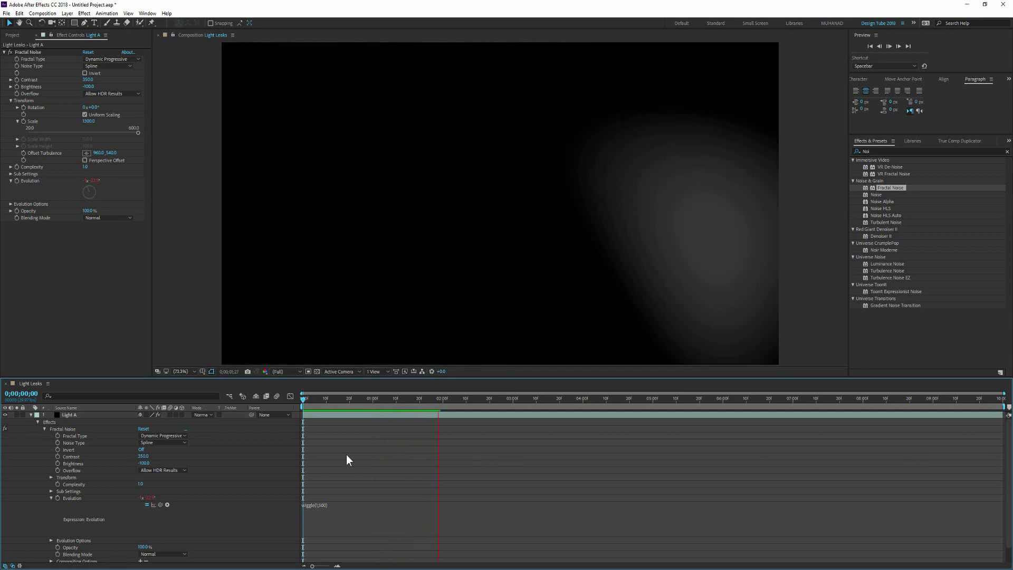
key("space")
key("space")
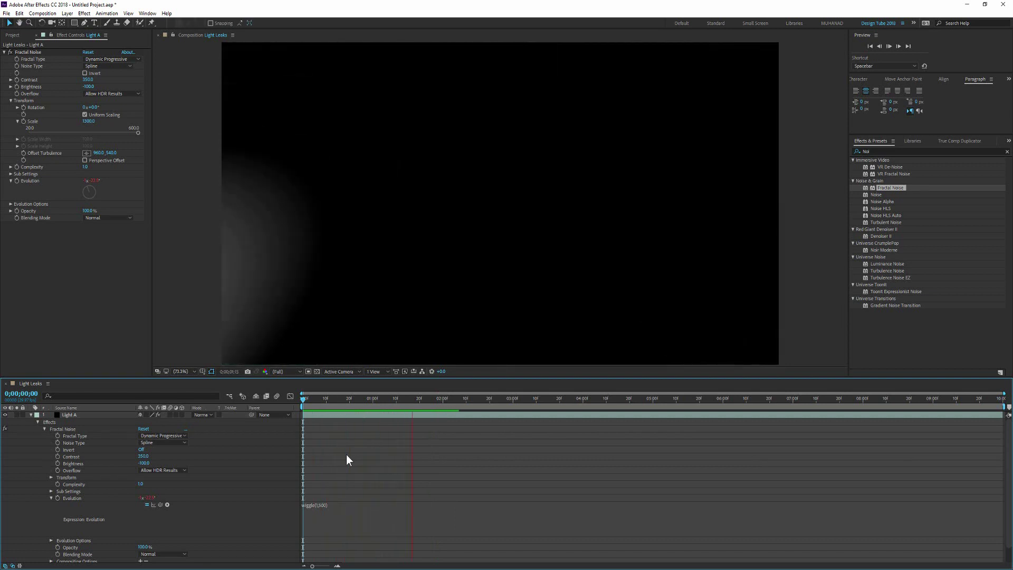
key("space")
mouse_move(446, 399)
left_mouse_down()
mouse_move(644, 394)
mouse_move(442, 399)
left_mouse_up()
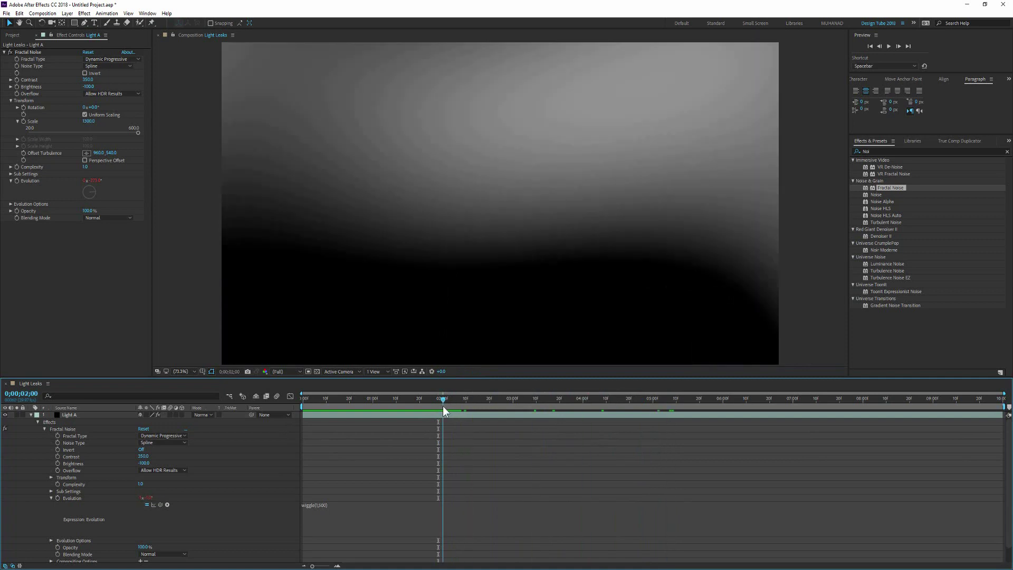
left_click(30, 415)
left_click(78, 416)
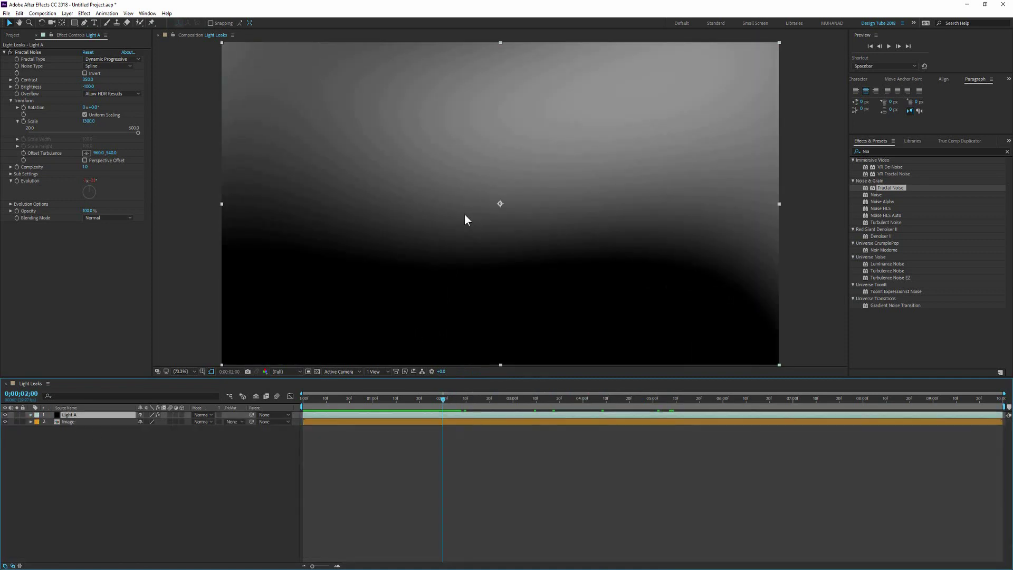
mouse_move(393, 398)
left_mouse_down()
mouse_move(562, 404)
mouse_move(444, 408)
left_mouse_up()
left_click(4, 53)
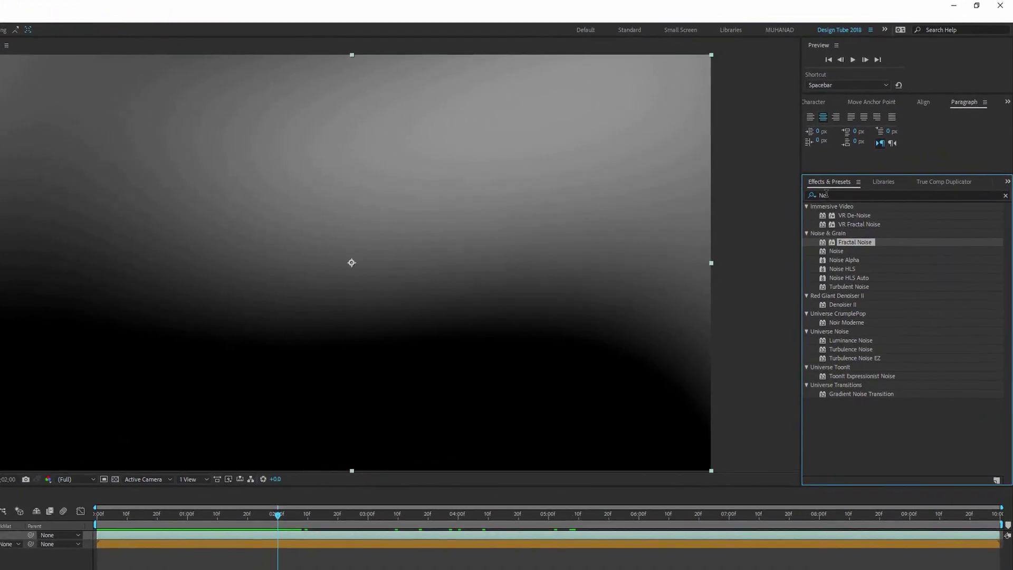
Search Effects & Presets for 'Hue' and apply Hue/Saturation to the Light A layer.
left_click(835, 179)
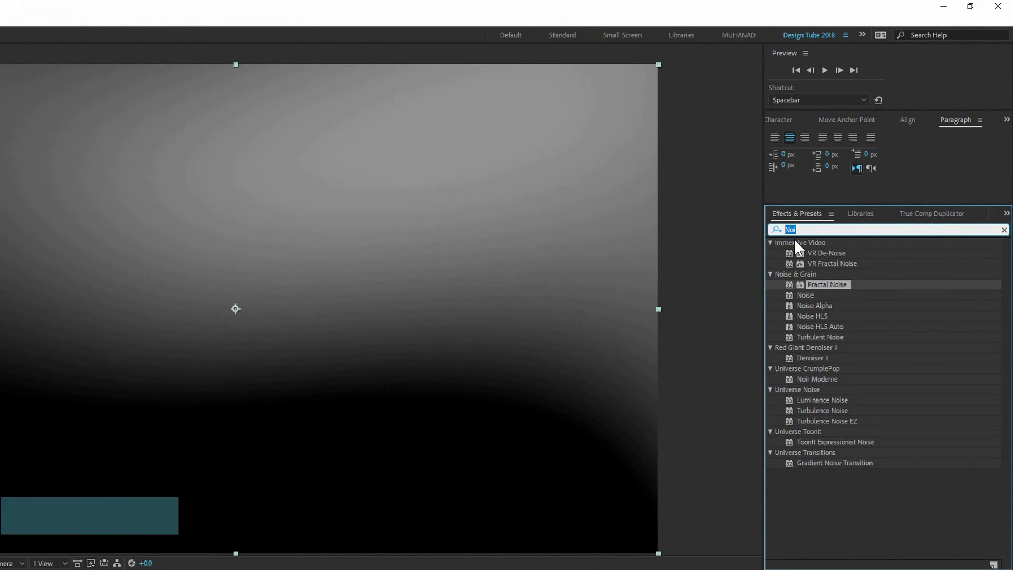
type("Hue")
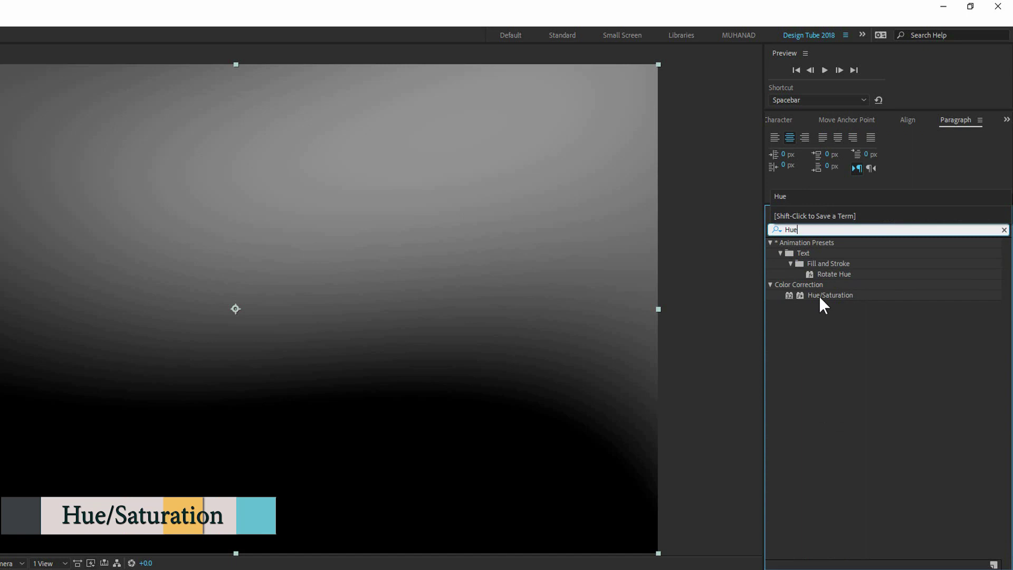
left_click(819, 296)
left_click_drag(814, 296, 298, 550)
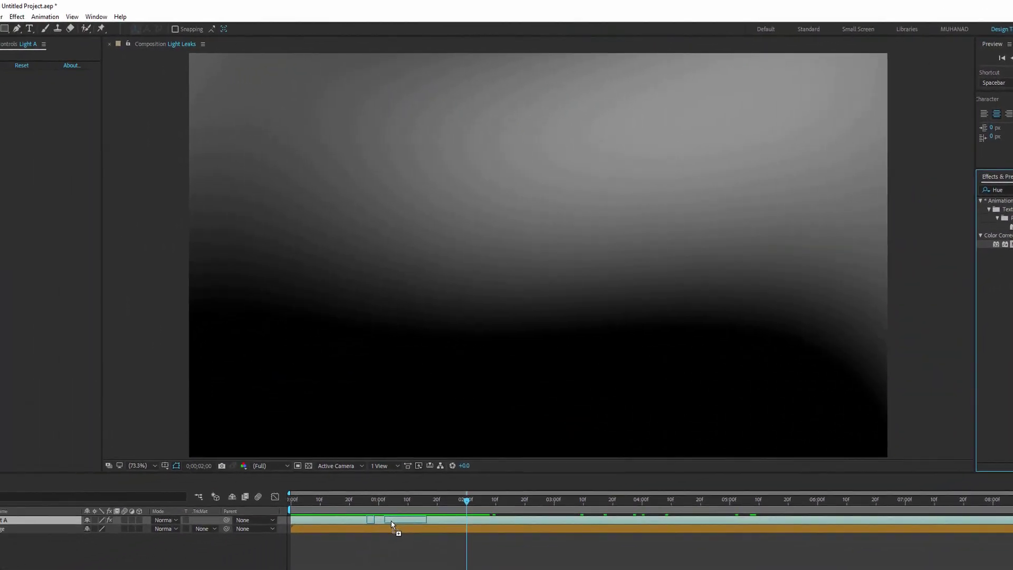
left_click_drag(460, 502, 460, 500)
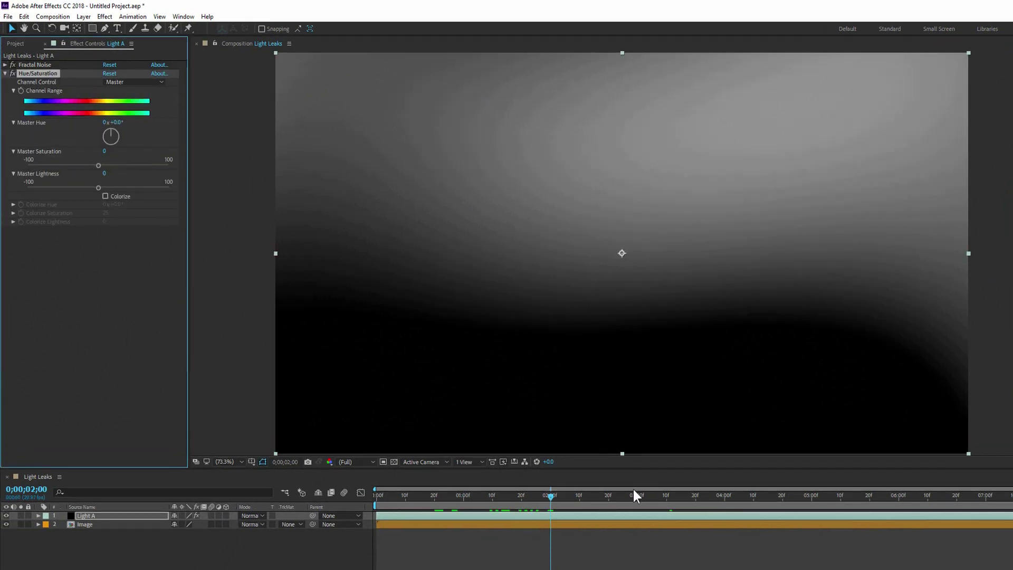
Enable Colorize on Light A's Hue/Saturation and preview the tinted leak at several frames.
left_click_drag(549, 500, 583, 495)
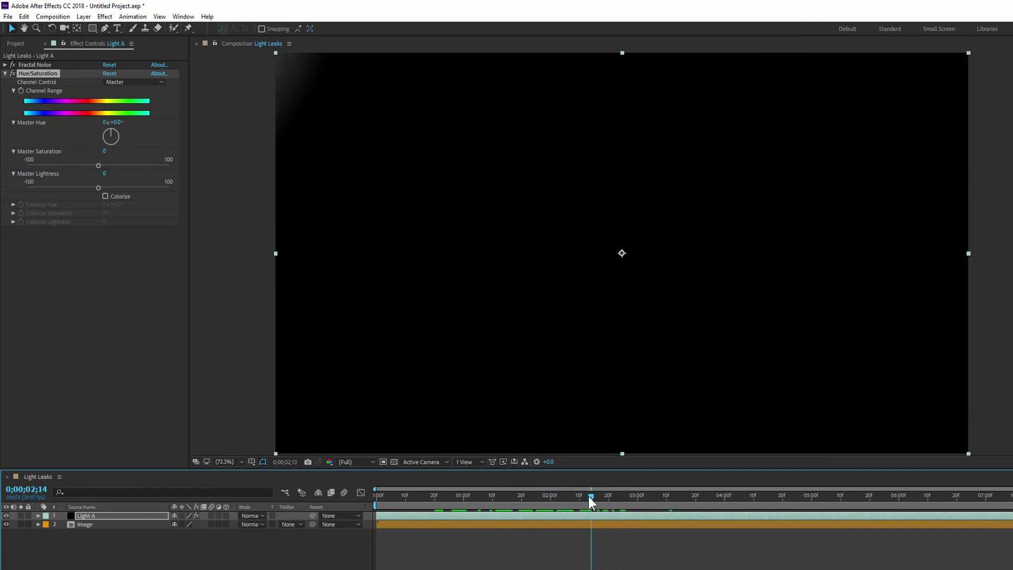
left_click_drag(583, 495, 590, 496)
left_click(105, 196)
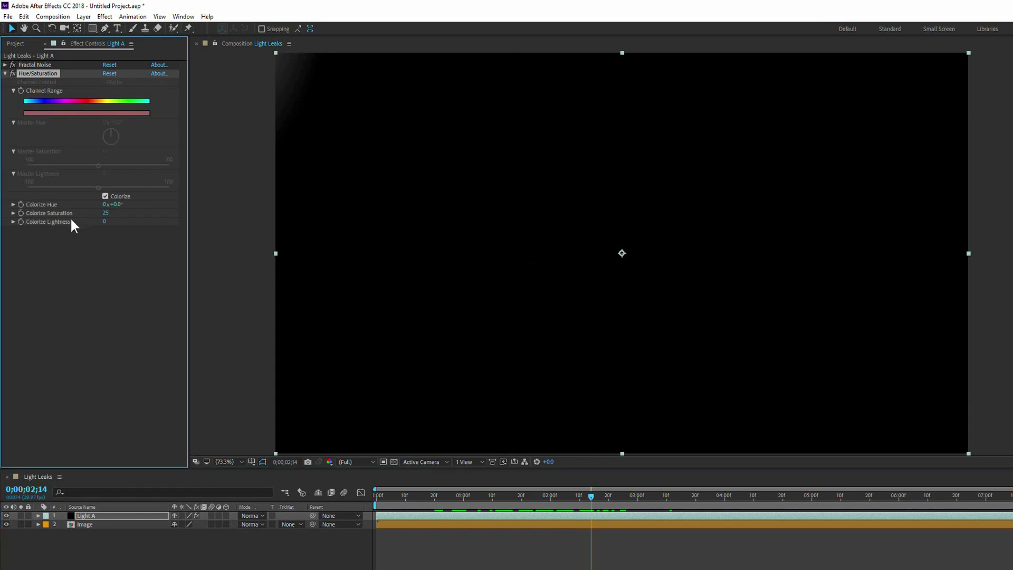
mouse_move(590, 496)
left_mouse_down()
mouse_move(390, 494)
mouse_move(734, 497)
left_mouse_up()
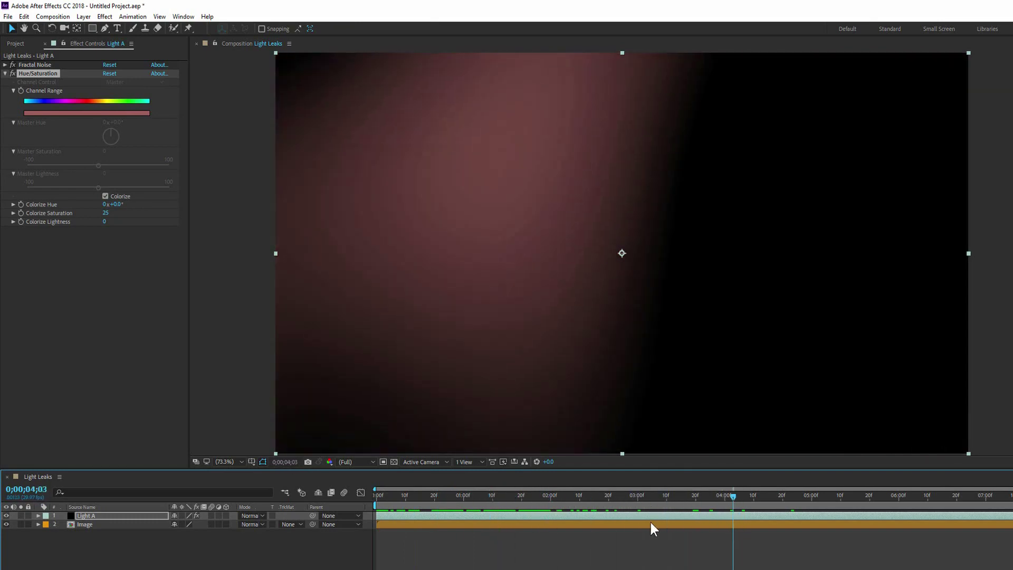
left_click_drag(499, 496, 476, 506)
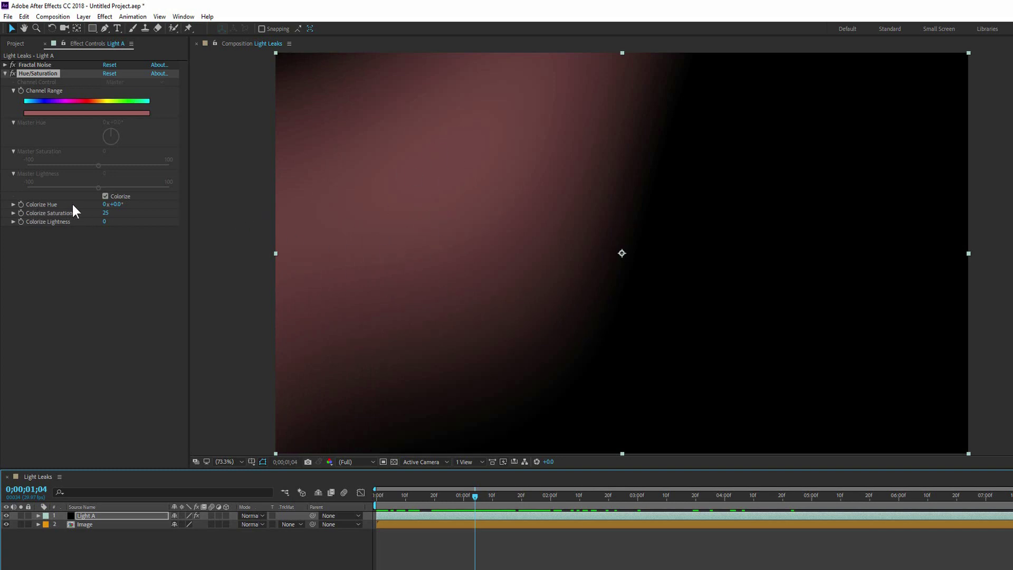
Scrub Colorize Hue toward olive green, then set it back to 0.
mouse_move(120, 205)
left_mouse_down()
mouse_move(154, 207)
mouse_move(87, 206)
left_mouse_up()
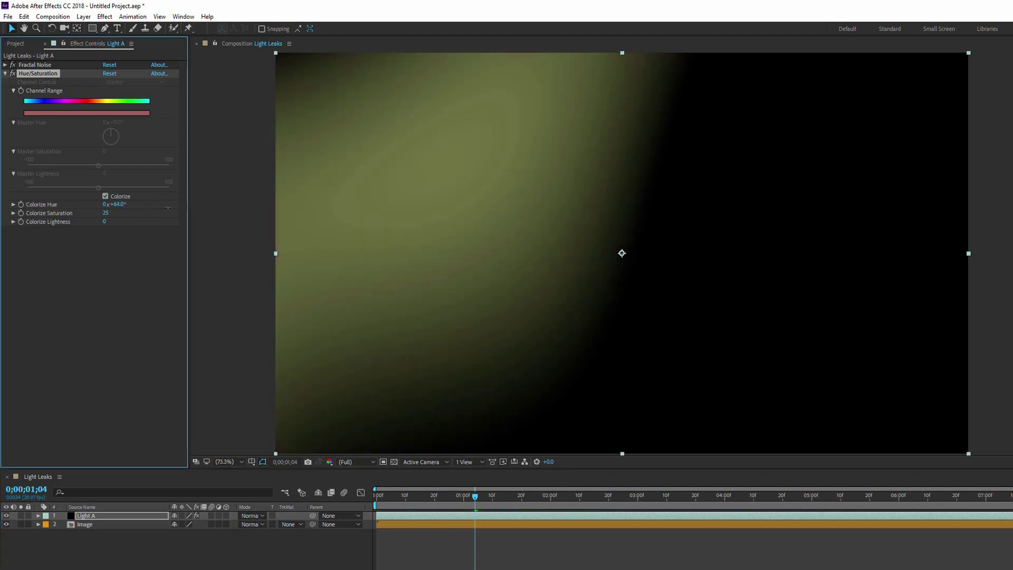
left_click_drag(299, 207, 169, 218)
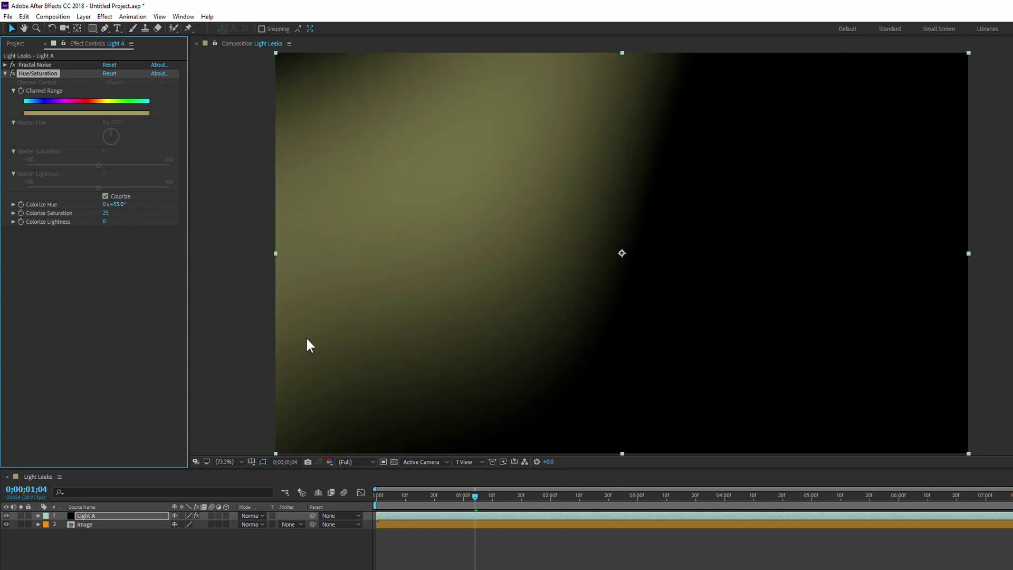
left_click(108, 205)
type("0")
key("Return")
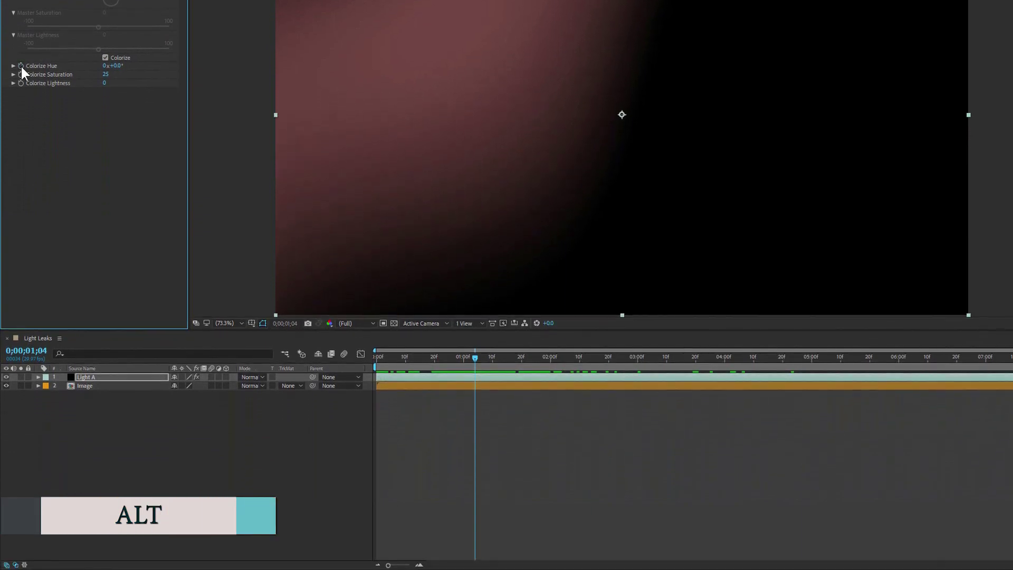
Drive Light A's Colorize Hue with a wiggle(1,40) expression and return to the comp start.
left_click(21, 67, "alt")
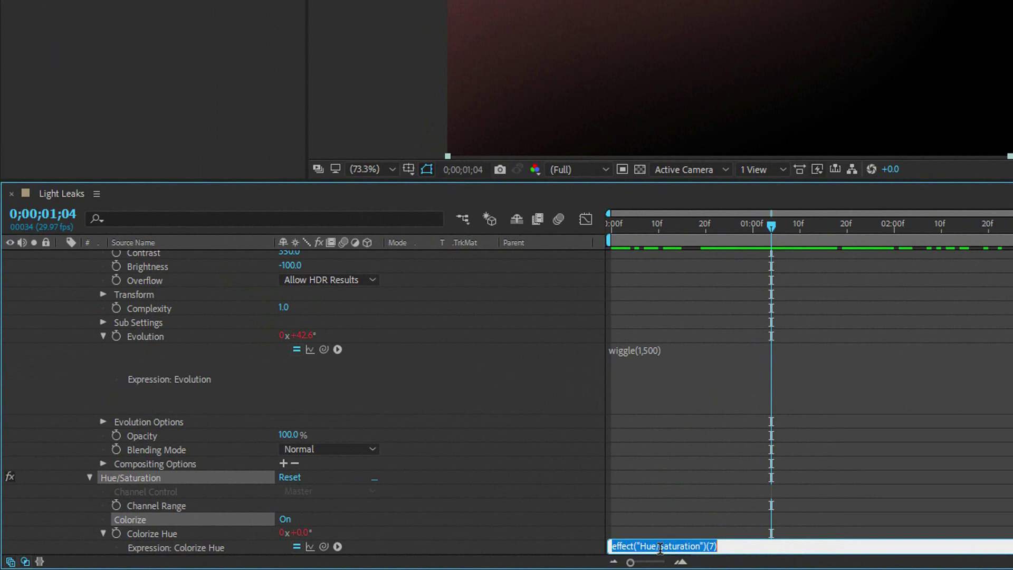
type("wiggle(1")
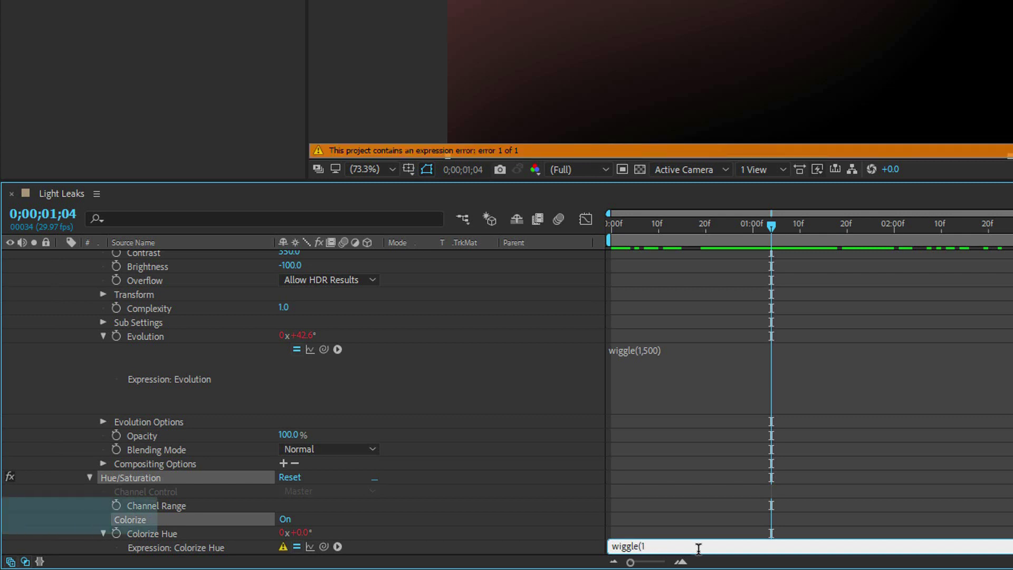
type(",")
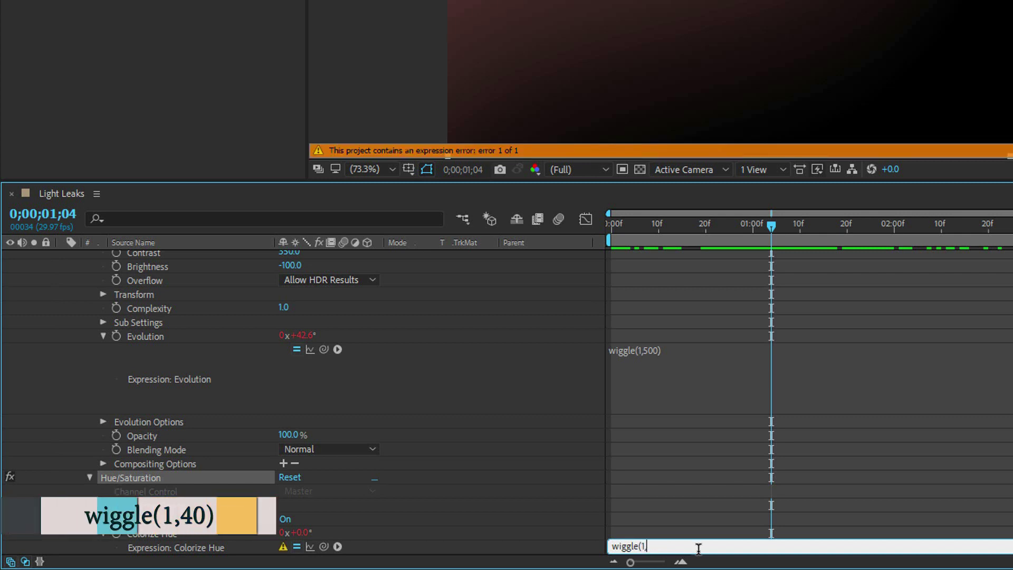
type("40")
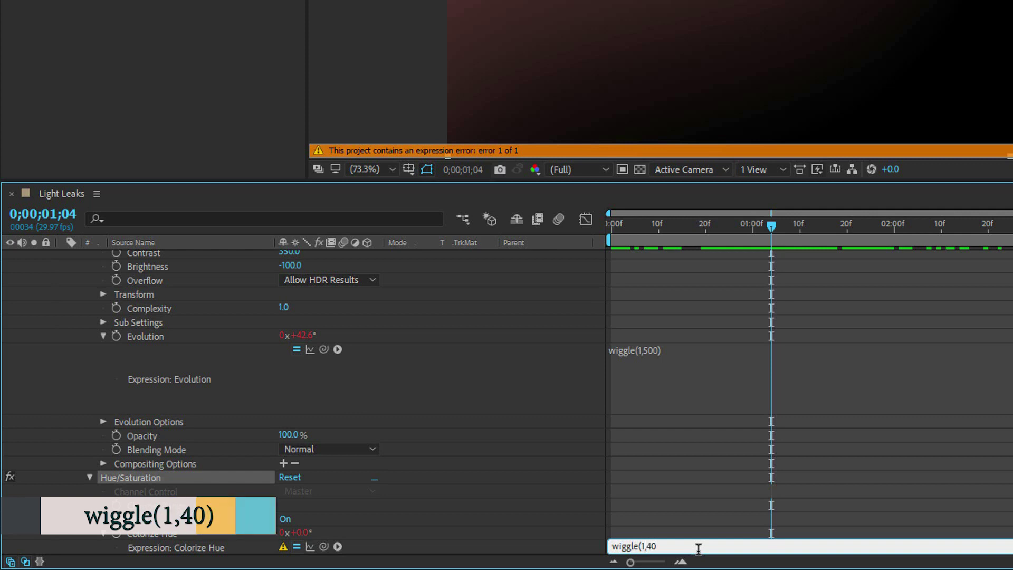
type(")")
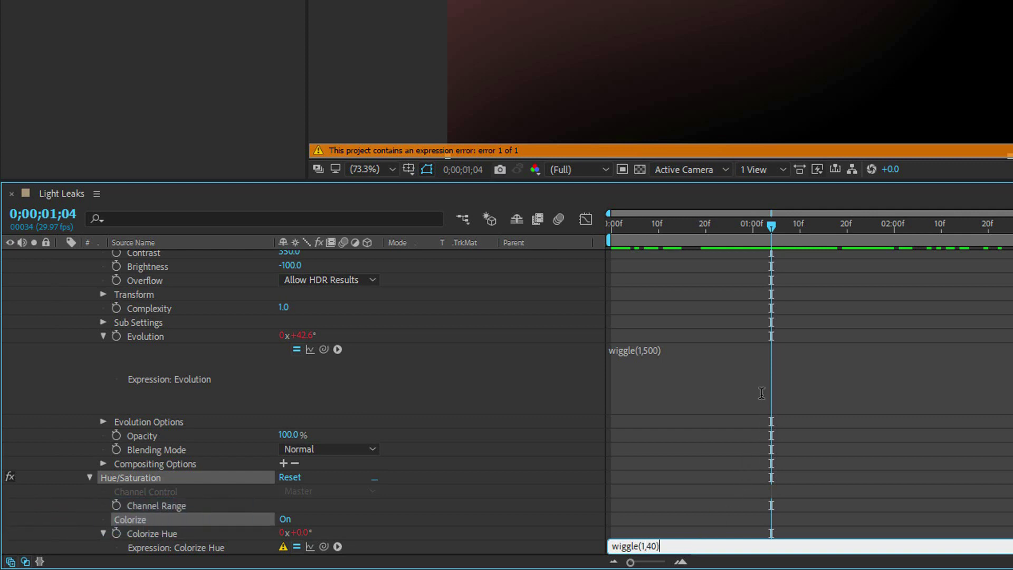
left_click(738, 371)
left_click(538, 374)
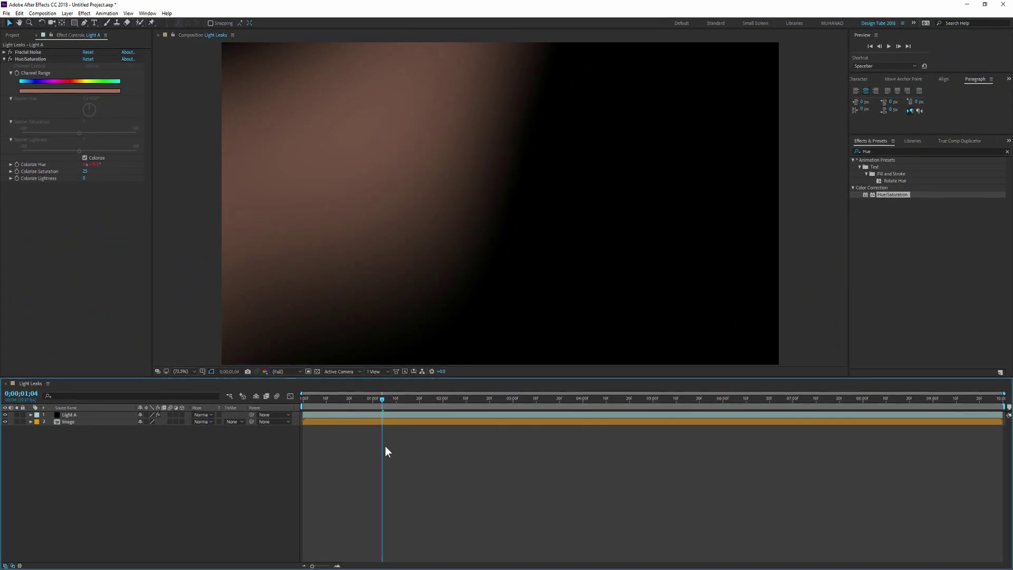
key("Home")
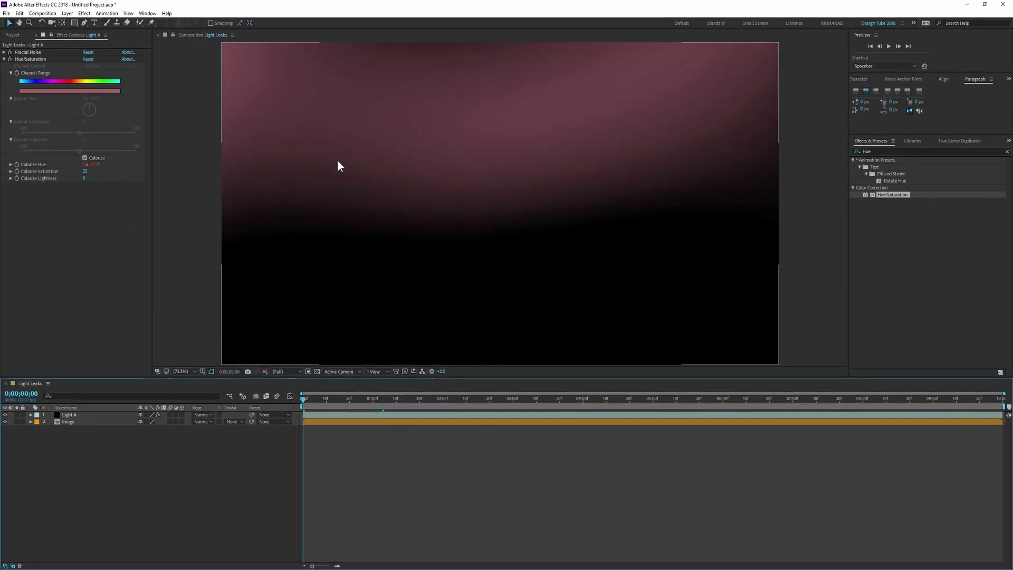
Set Light A's blend mode to Add so the leak glows over the castle photo.
left_click_drag(304, 399, 533, 421)
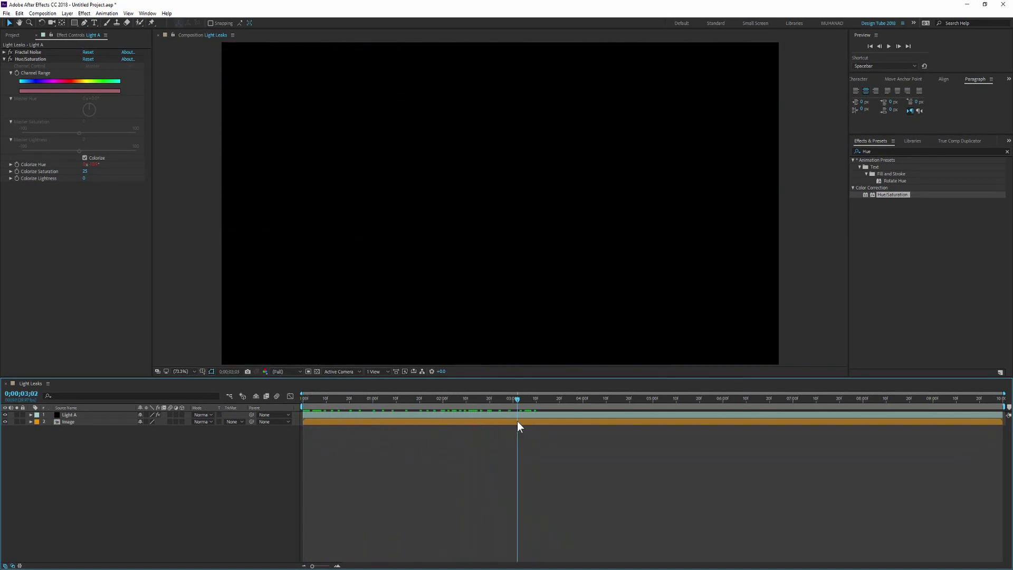
mouse_move(533, 420)
left_mouse_down()
mouse_move(662, 426)
mouse_move(371, 429)
left_mouse_up()
left_click(84, 416)
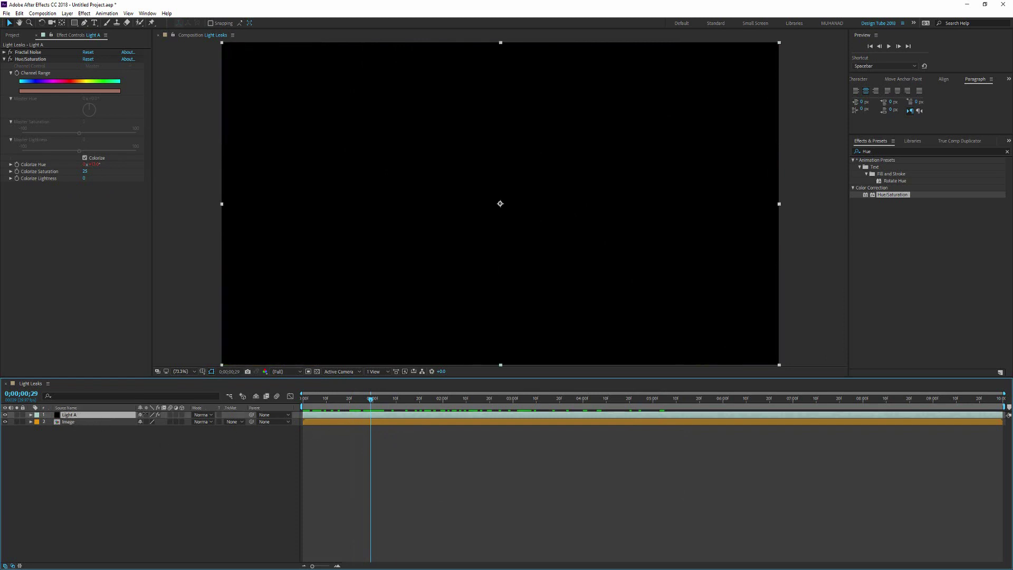
mouse_move(369, 398)
left_mouse_down()
mouse_move(521, 416)
mouse_move(391, 415)
left_mouse_up()
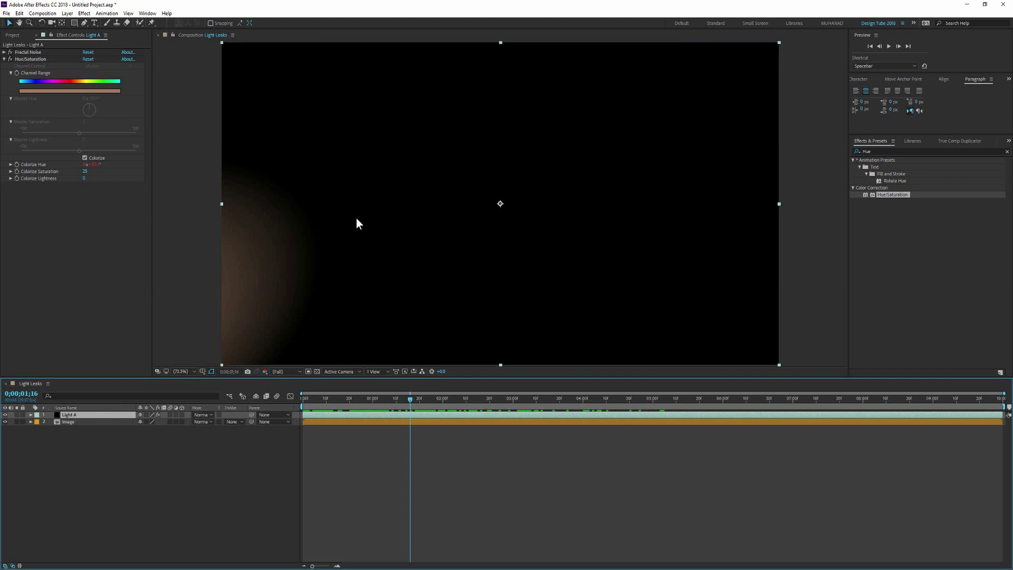
left_click_drag(410, 401, 426, 401)
left_click(204, 414)
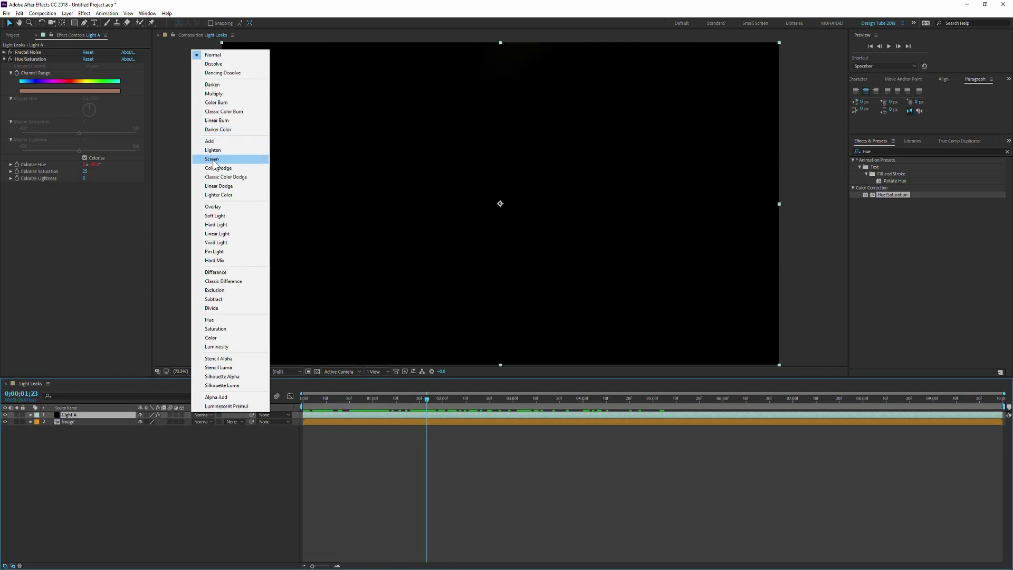
left_click(210, 141)
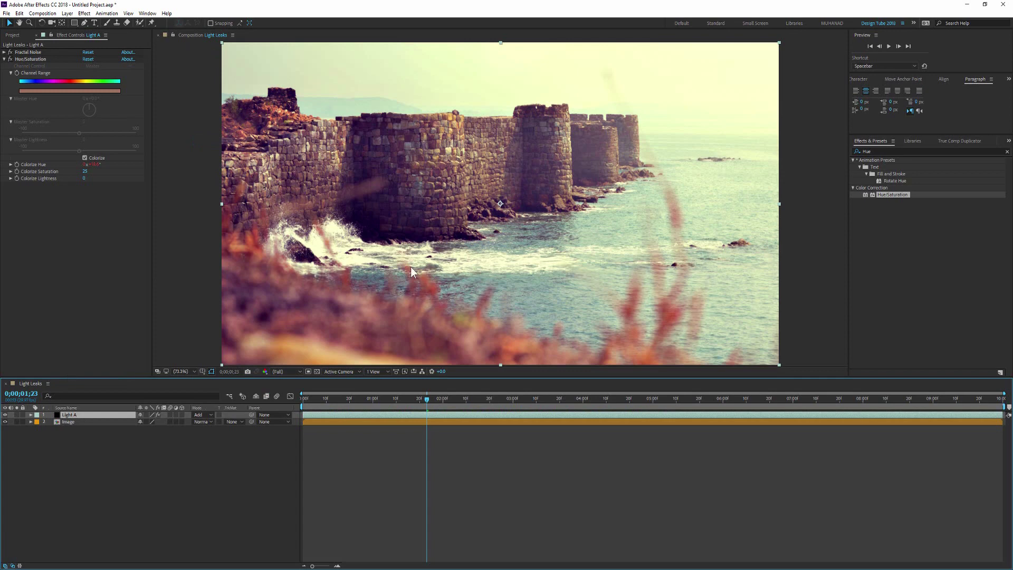
Raise Light A's Colorize Saturation to 100 and scrub to preview the stronger orange-red tint.
mouse_move(426, 400)
left_mouse_down()
mouse_move(363, 412)
mouse_move(376, 413)
left_mouse_up()
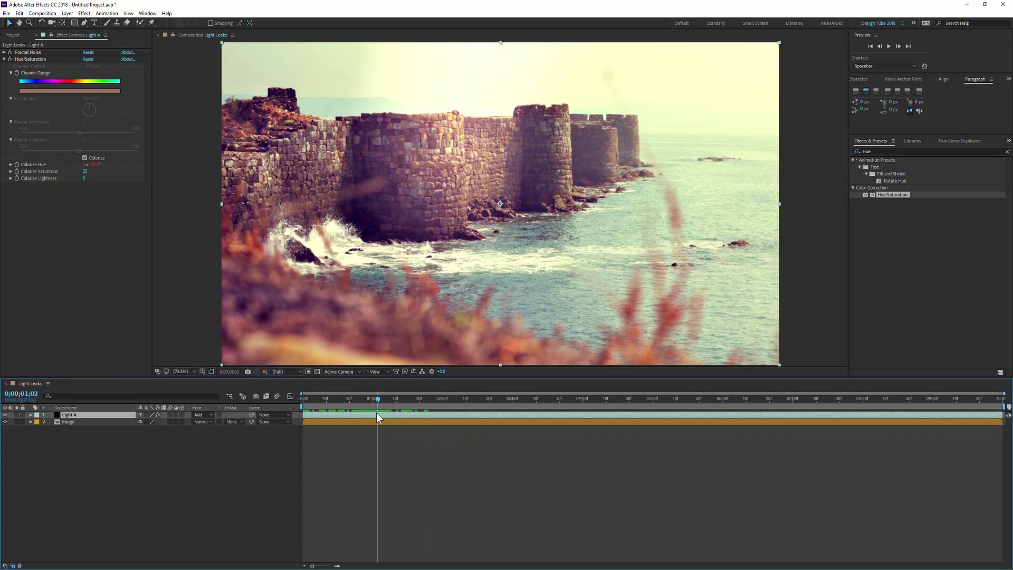
mouse_move(395, 413)
left_mouse_down()
mouse_move(434, 413)
mouse_move(422, 413)
left_mouse_up()
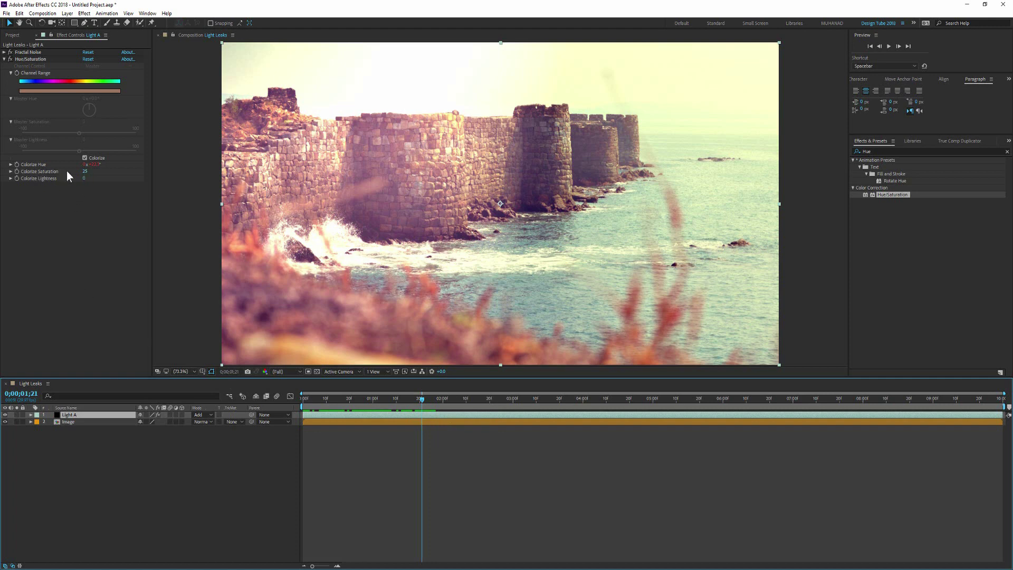
left_click_drag(85, 173, 91, 171)
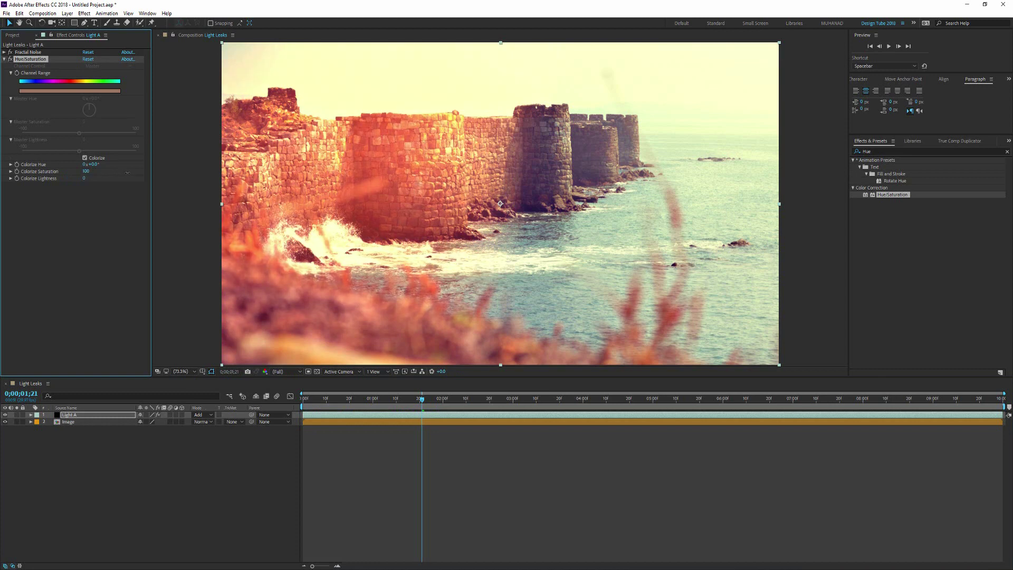
mouse_move(425, 400)
left_mouse_down()
mouse_move(340, 405)
mouse_move(389, 402)
left_mouse_up()
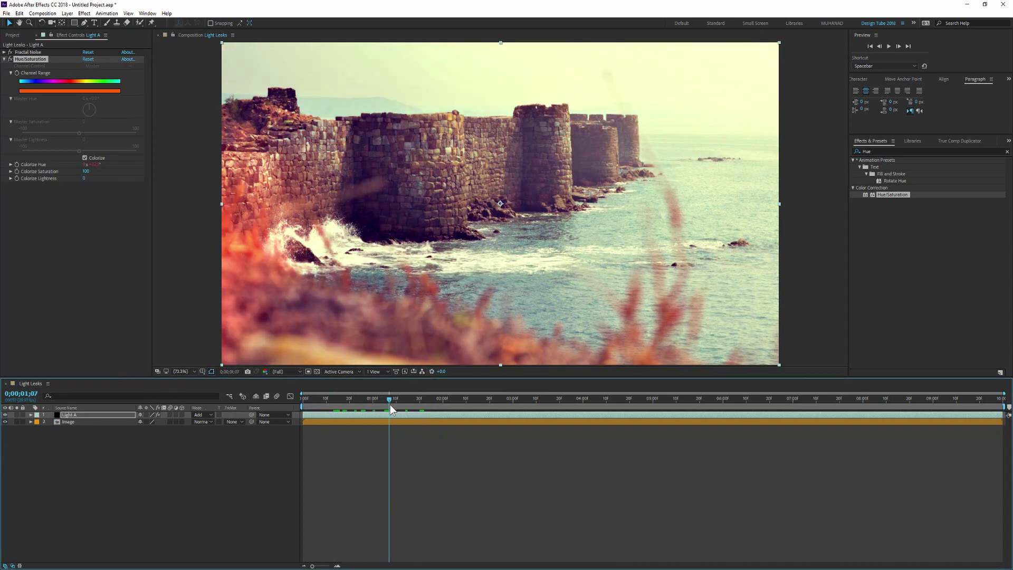
Hide and reshow the photo while tuning Colorize Saturation, finishing at 100.
left_click(5, 422)
left_click_drag(388, 410, 349, 402)
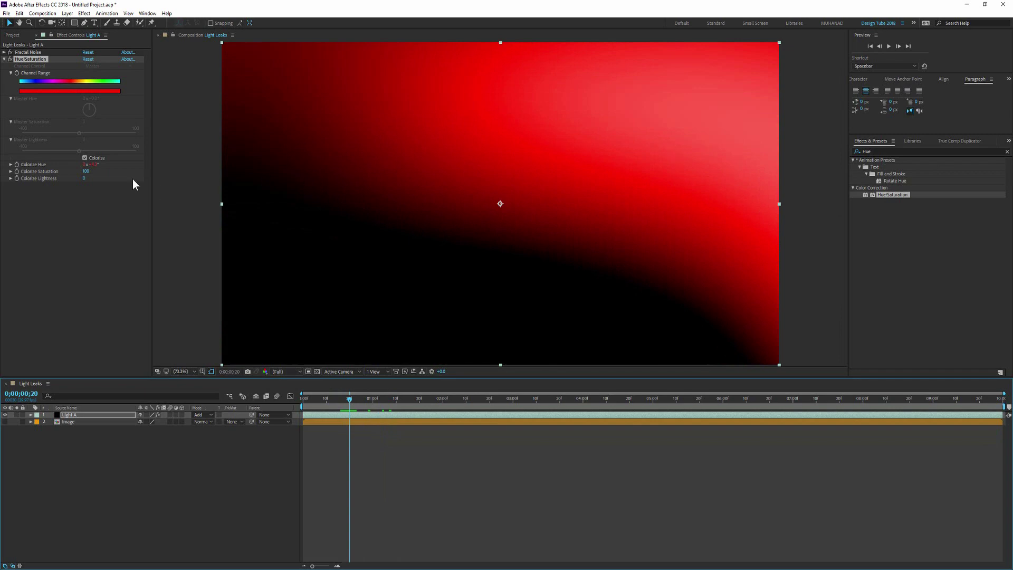
mouse_move(86, 171)
left_mouse_down()
mouse_move(40, 171)
mouse_move(61, 178)
left_mouse_up()
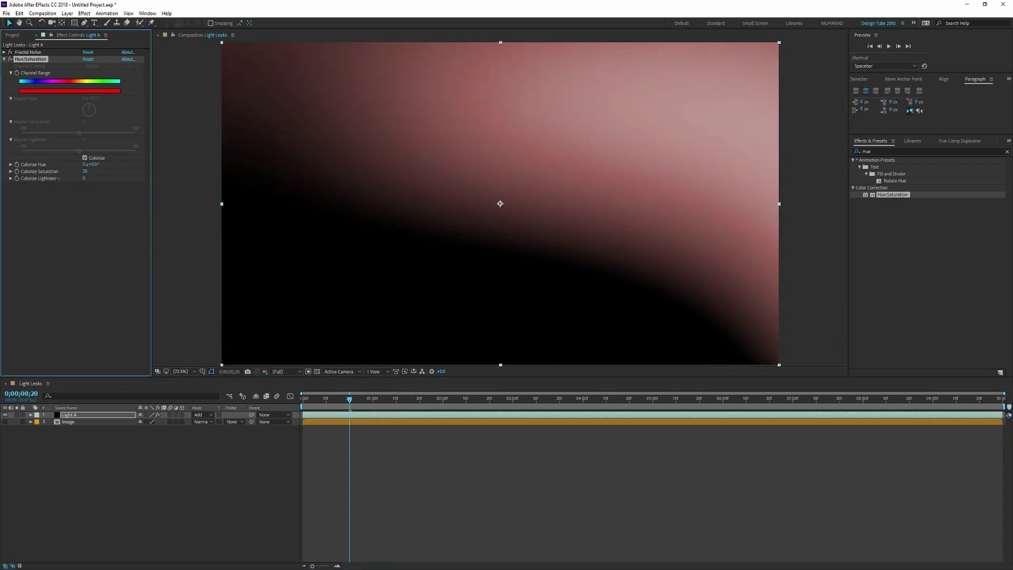
left_click_drag(57, 179, 88, 179)
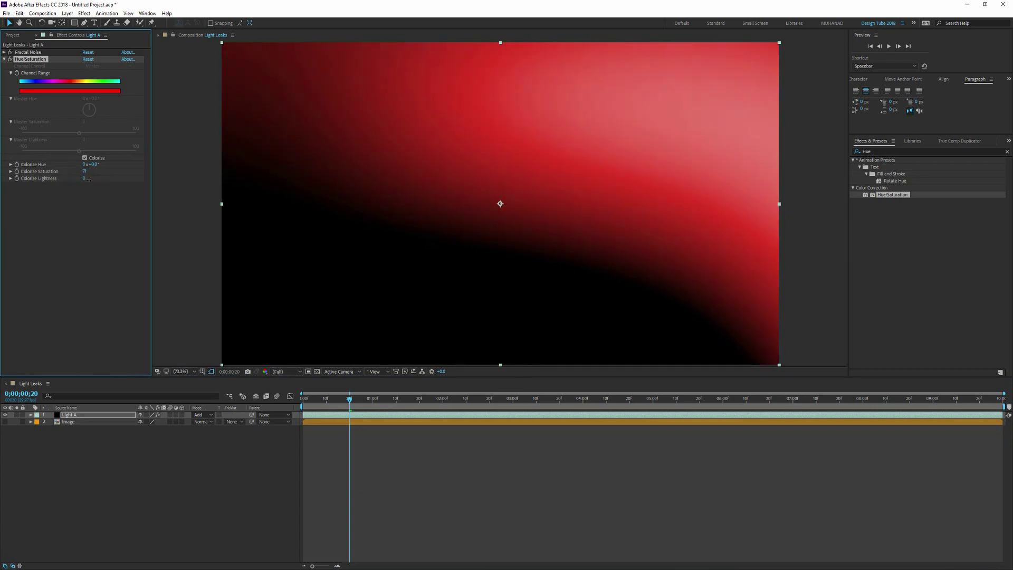
left_click(5, 421)
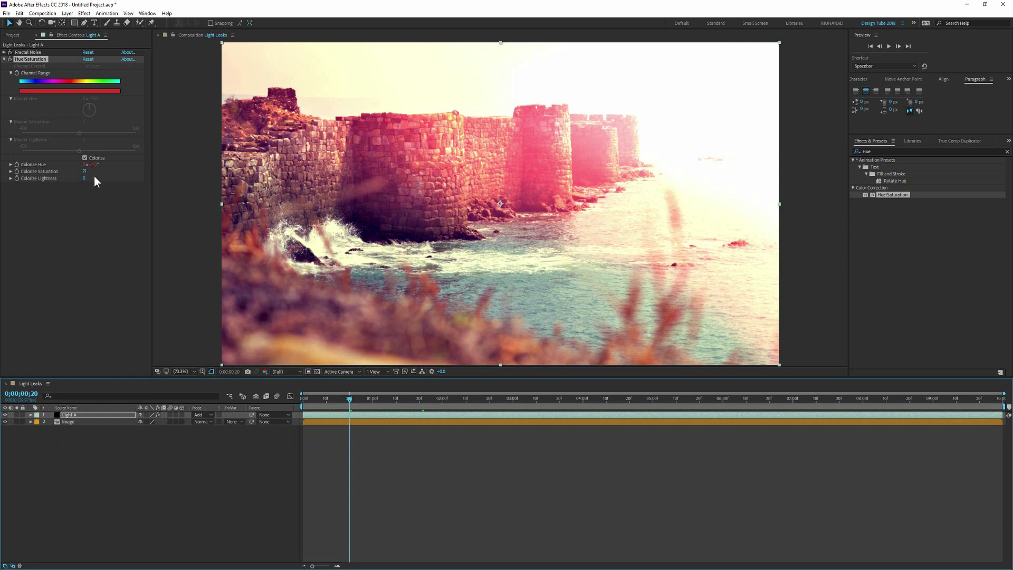
left_click_drag(85, 172, 147, 182)
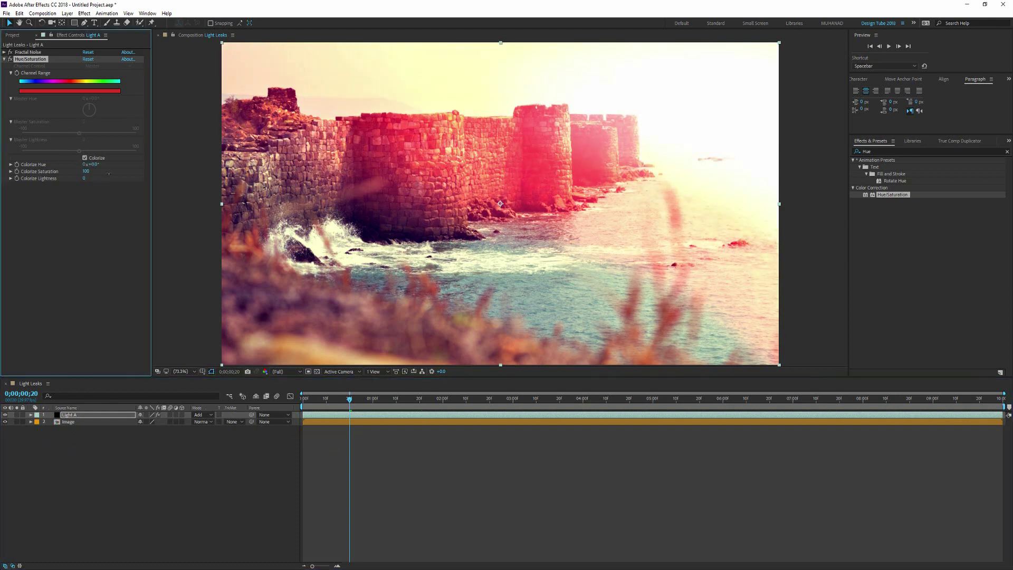
left_click_drag(322, 402, 383, 413)
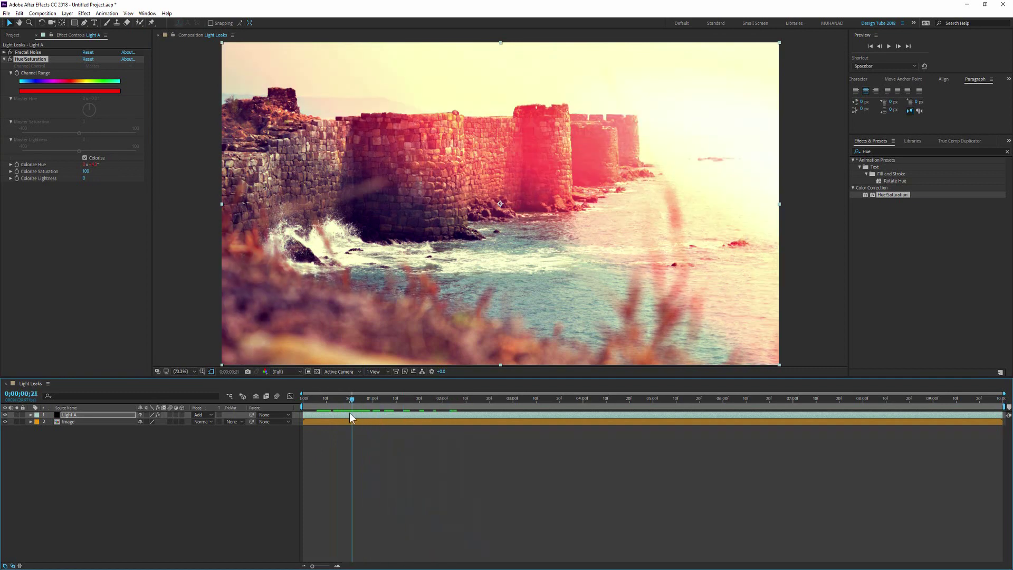
left_click(376, 417)
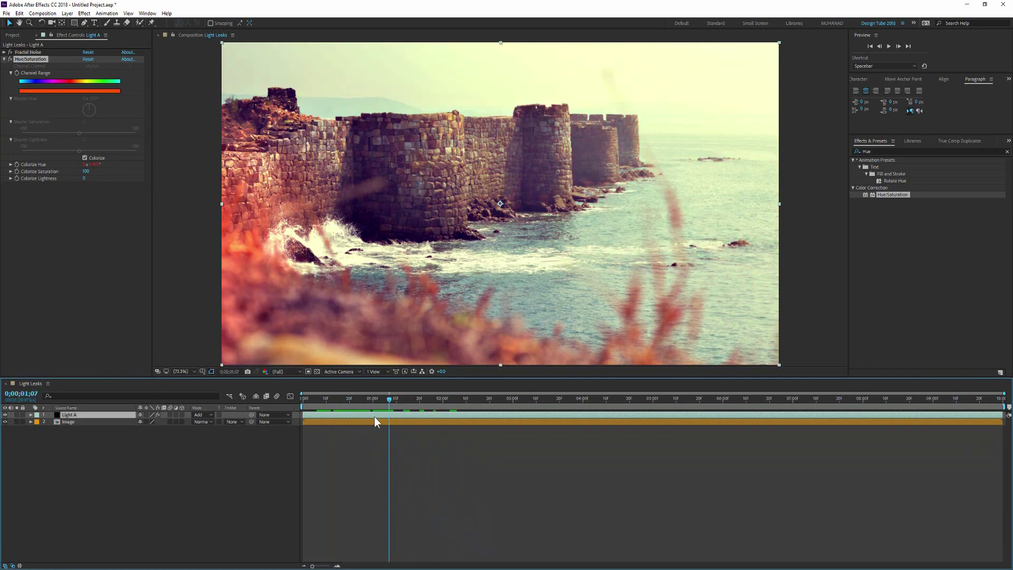
Duplicate Light A with Ctrl+D and collapse its Hue/Saturation and Fractal Noise settings.
left_click(4, 59)
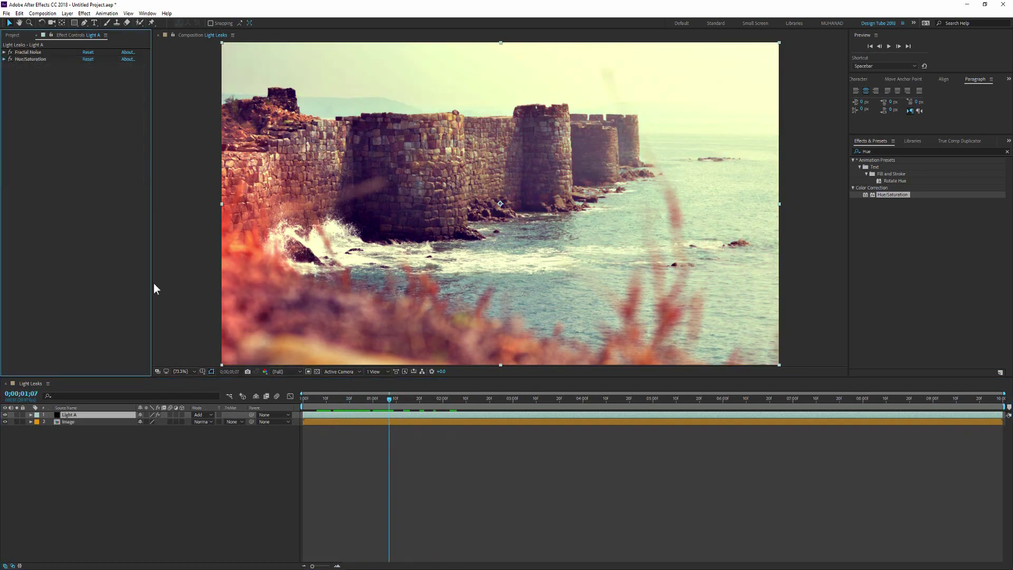
left_click(340, 416)
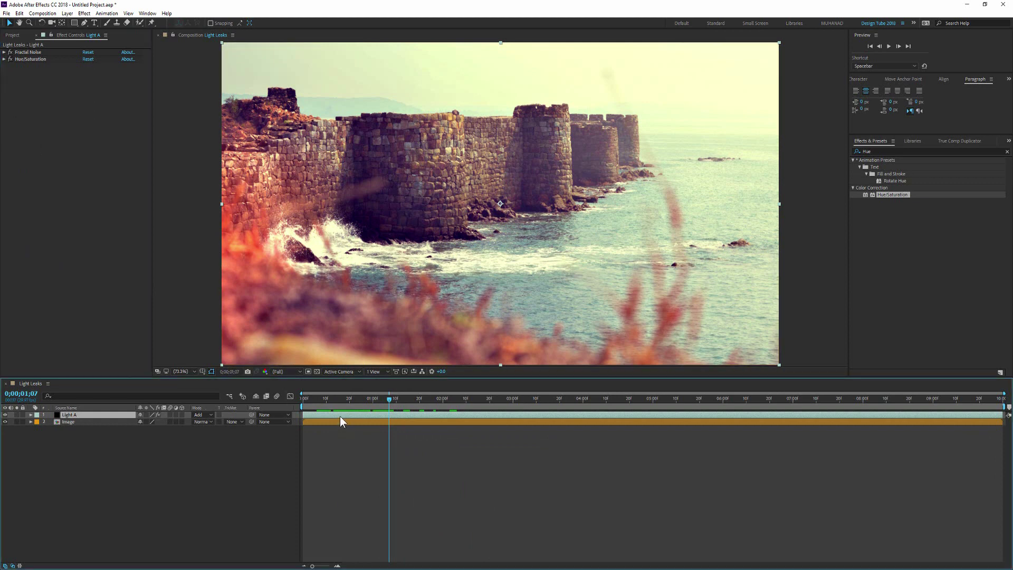
key("ctrl+d")
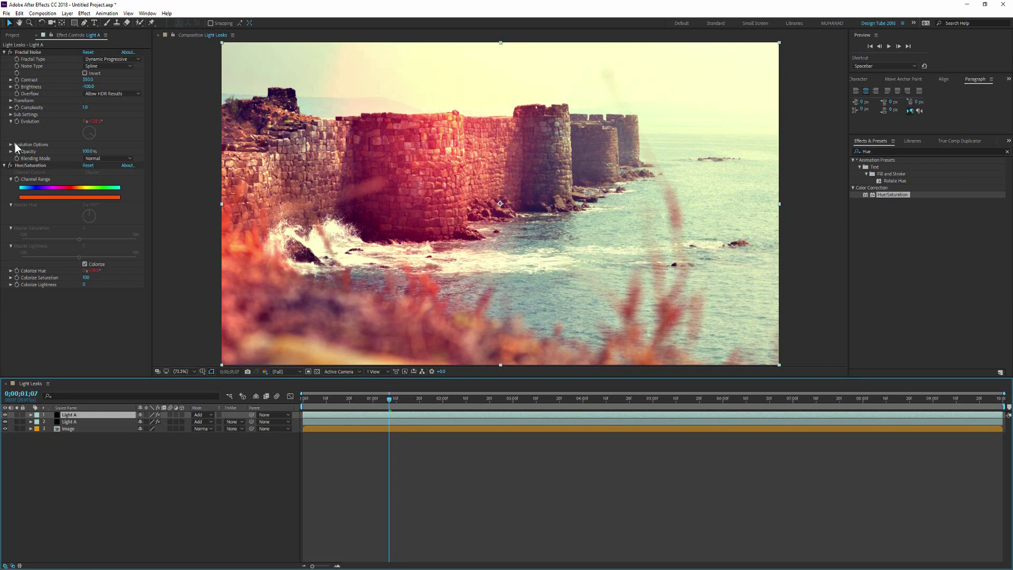
left_click(5, 165)
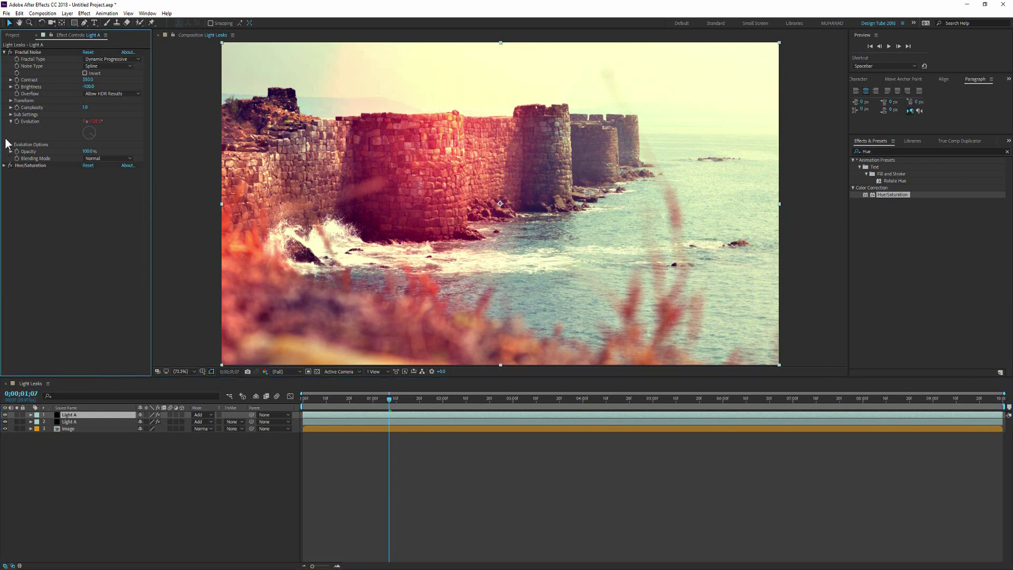
left_click(4, 52)
left_click(30, 415)
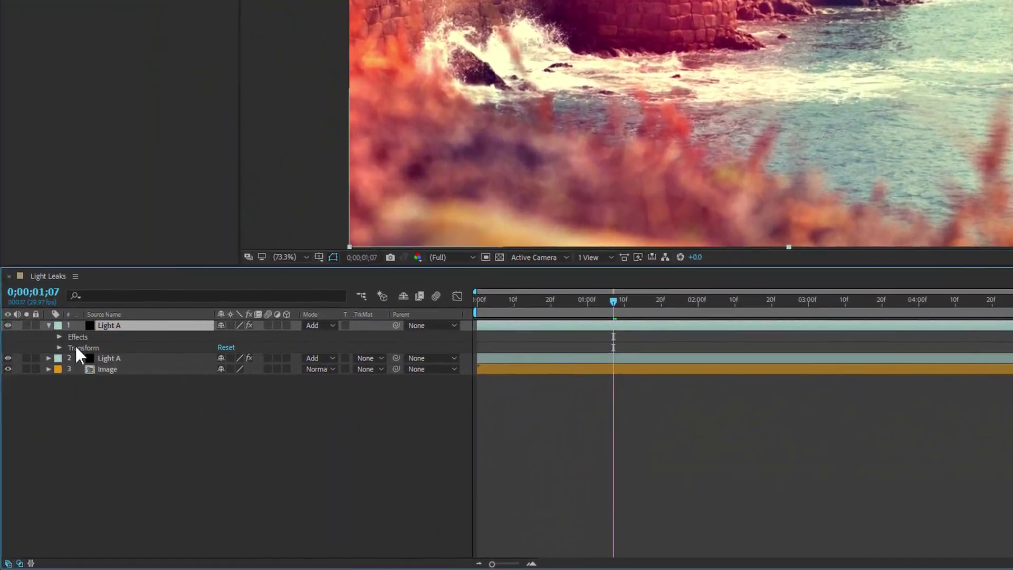
Change the top layer's Fractal Noise Evolution expression from wiggle(1,500) to wiggle(2,350).
left_click(59, 337)
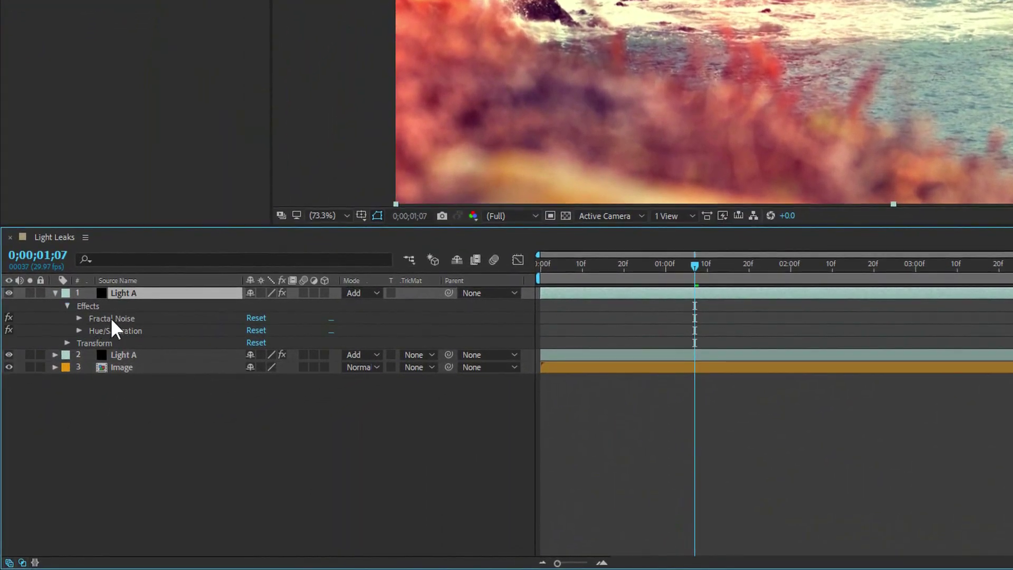
left_click(80, 319)
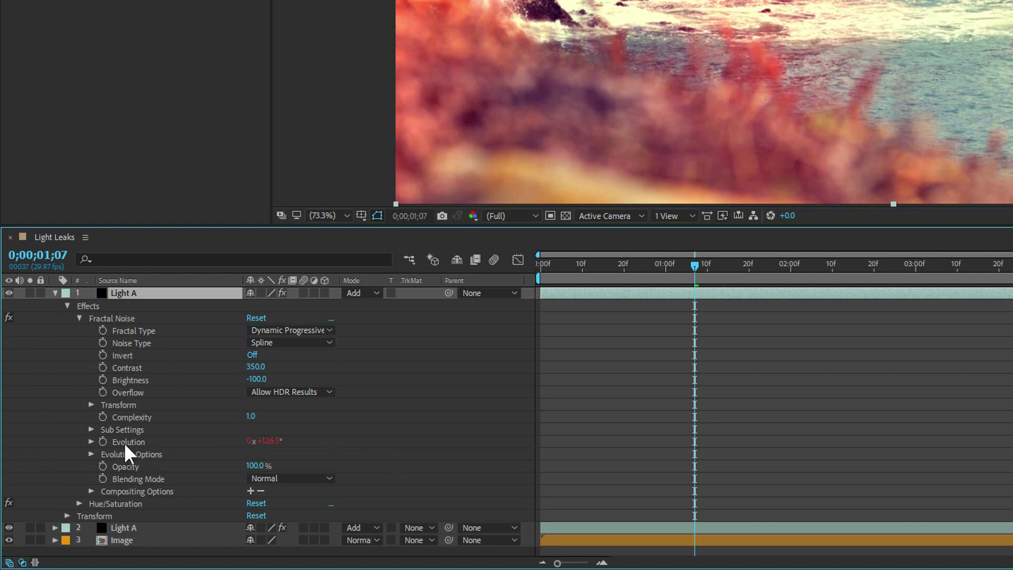
left_click(90, 441)
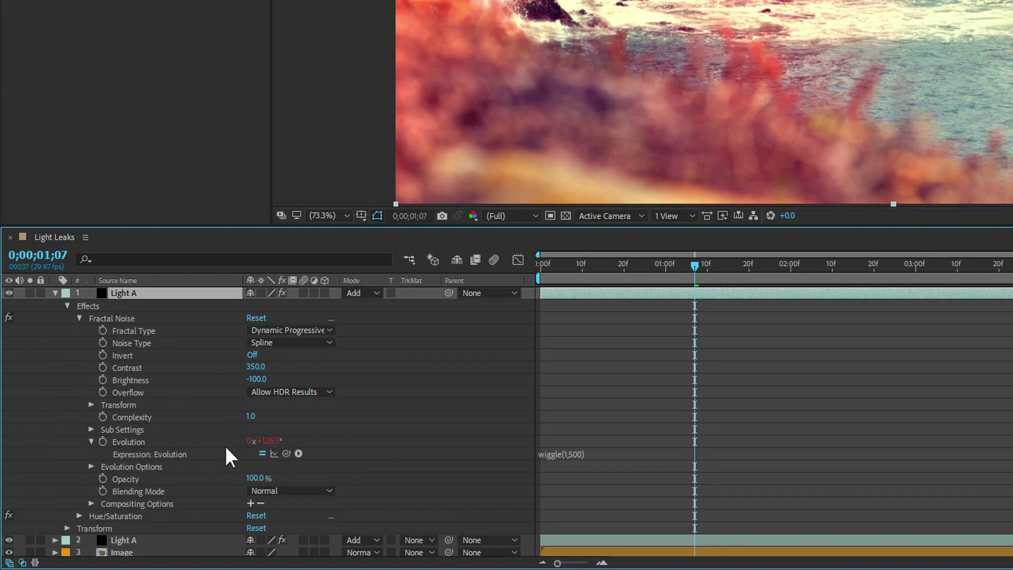
left_click(567, 455)
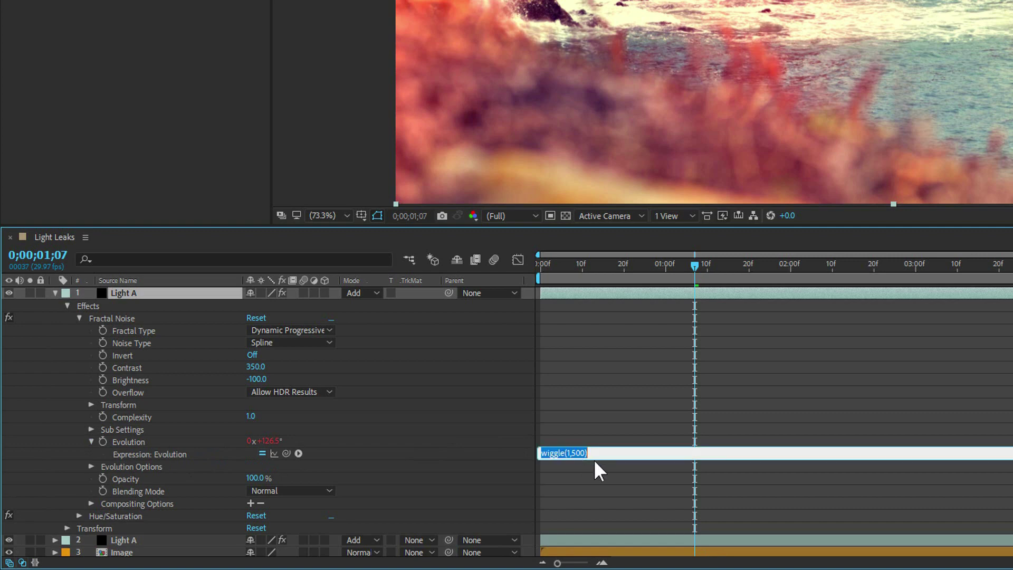
left_click(575, 454)
left_click_drag(572, 454, 584, 453)
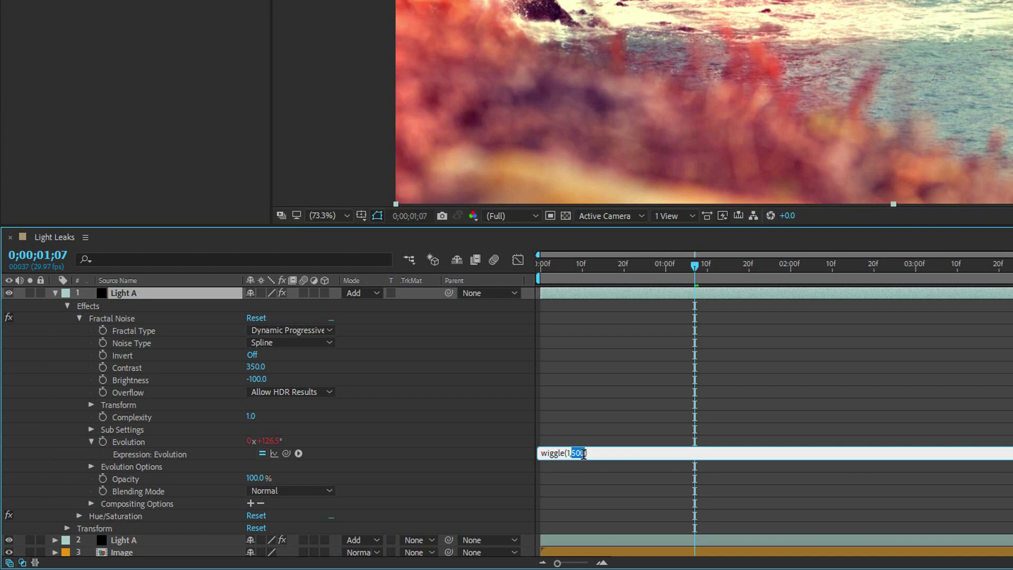
type("350")
double_click(567, 453)
left_click(568, 453)
left_click(644, 412)
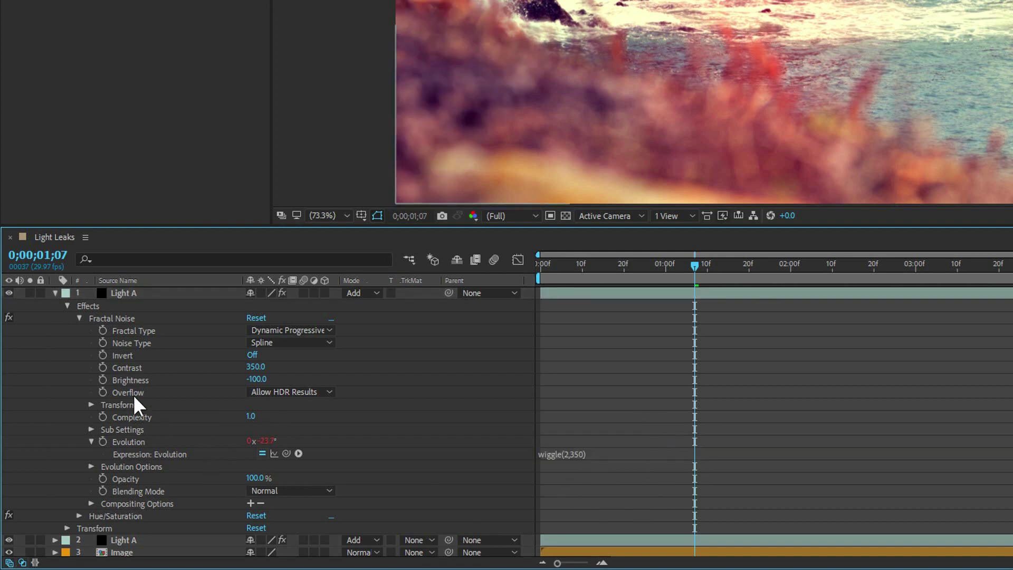
left_click(55, 293)
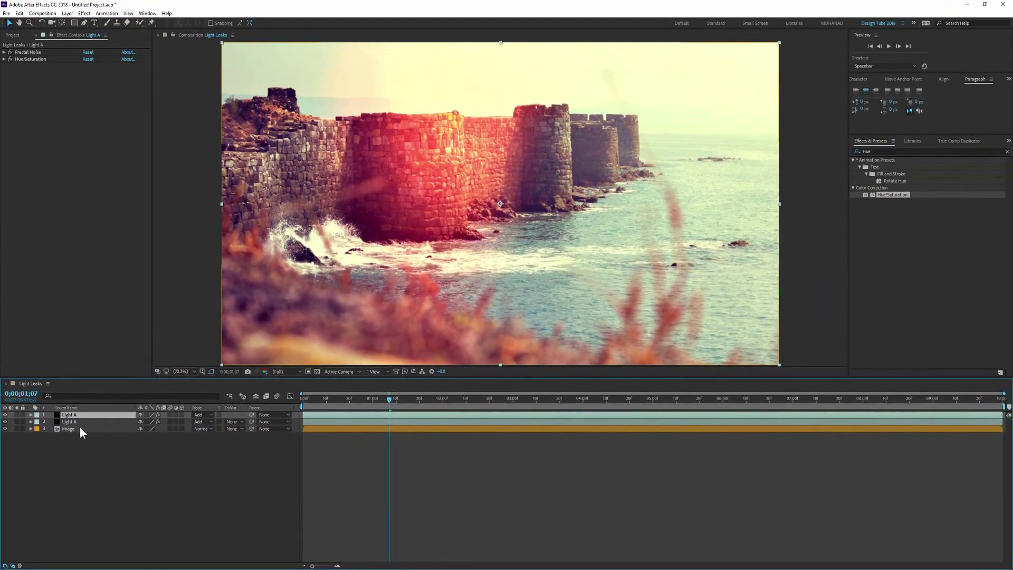
Edit the top layer's Colorize Hue expression from wiggle(1,40) to wiggle(5,40).
left_click_drag(391, 402, 406, 404)
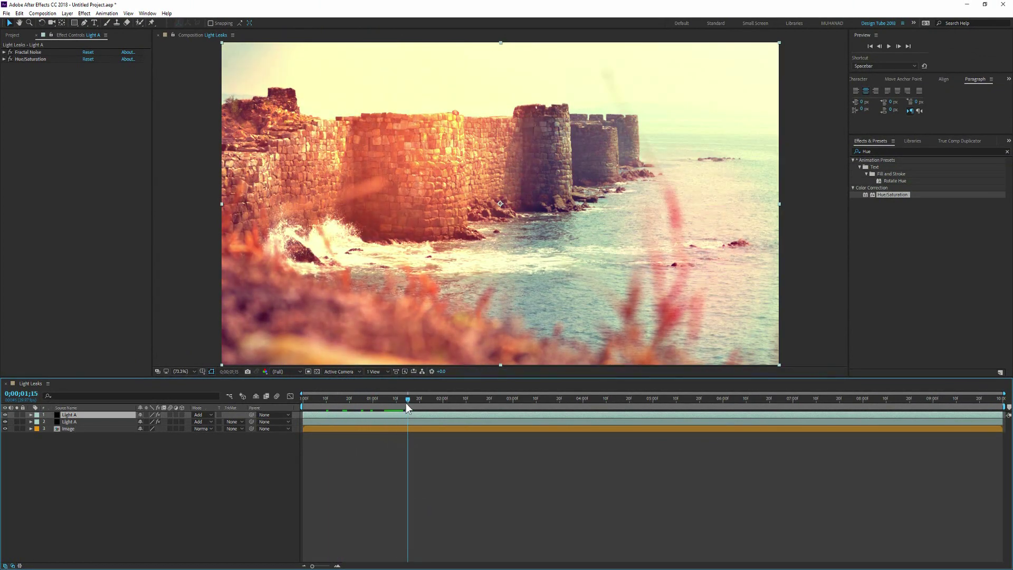
left_click(30, 415)
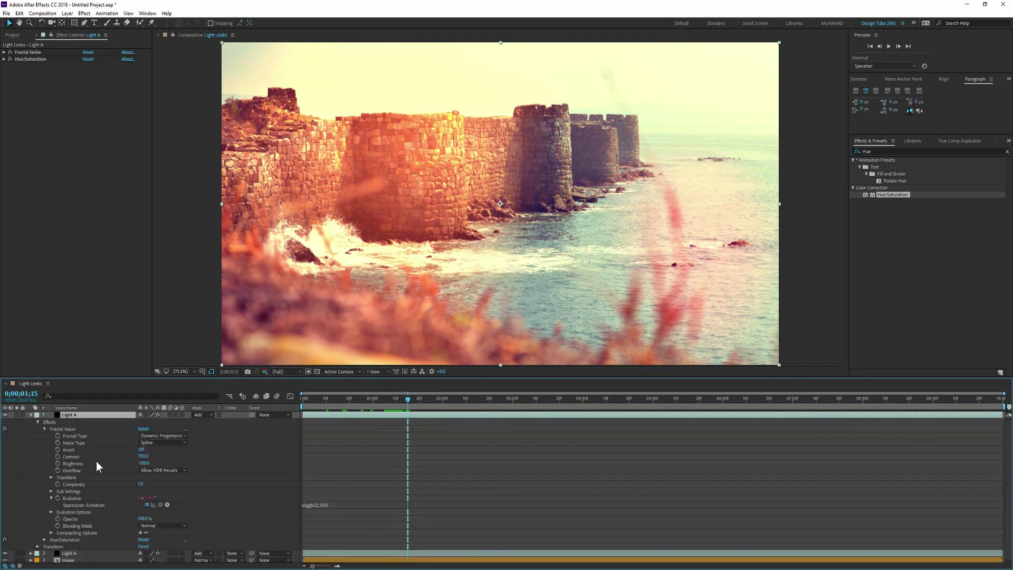
left_click(44, 429)
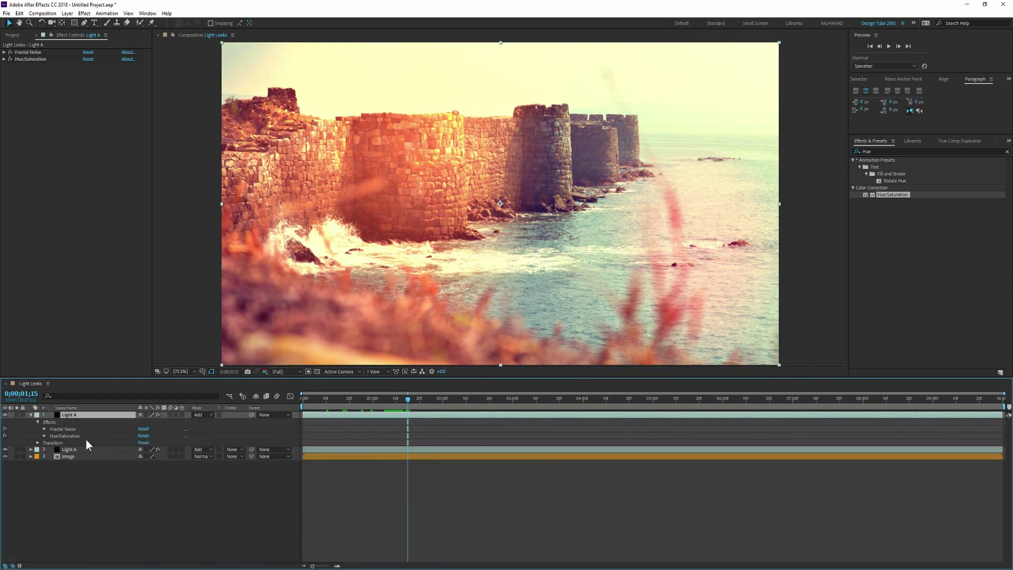
left_click(44, 436)
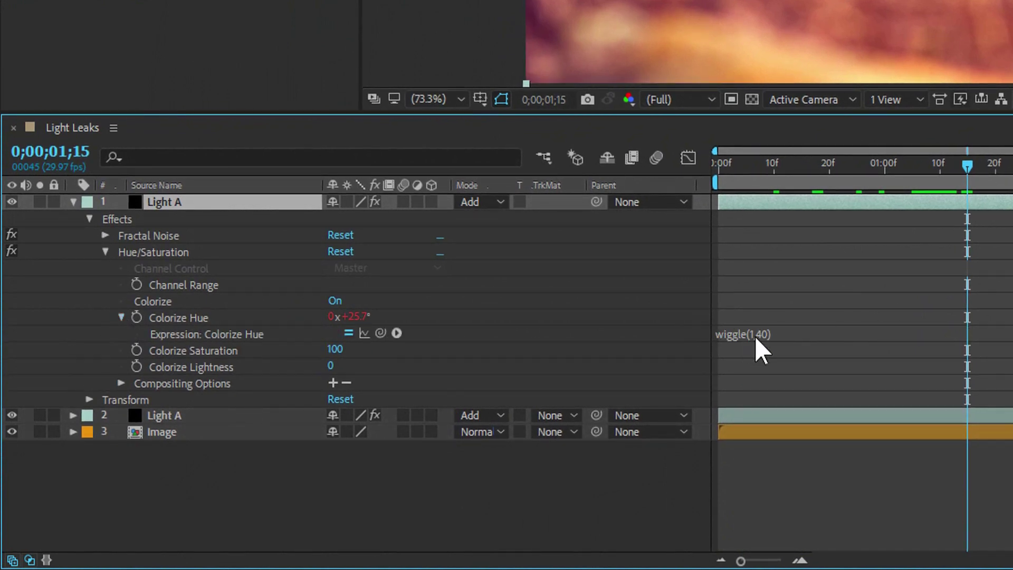
left_click(760, 335)
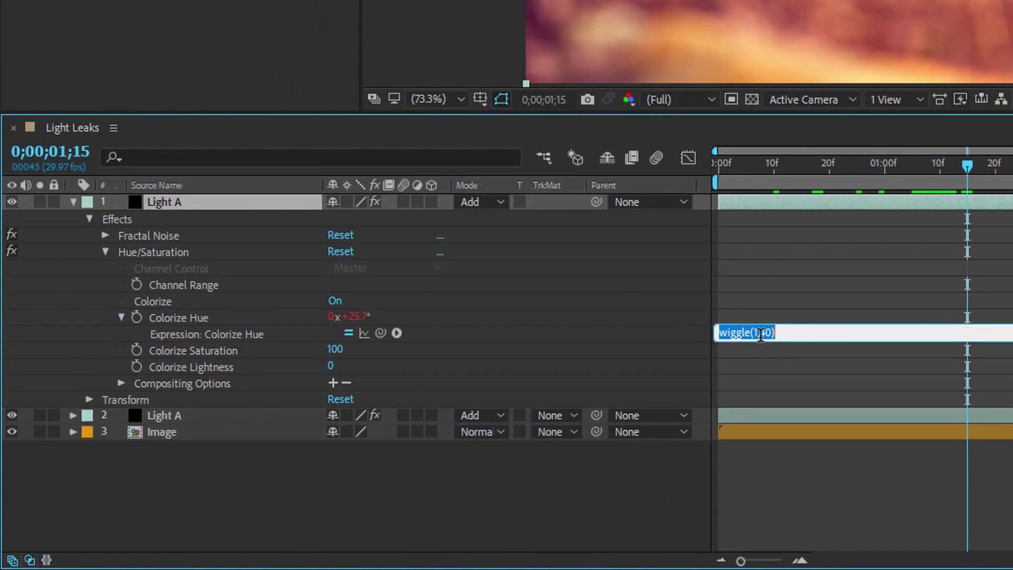
left_click(762, 334)
double_click(758, 332)
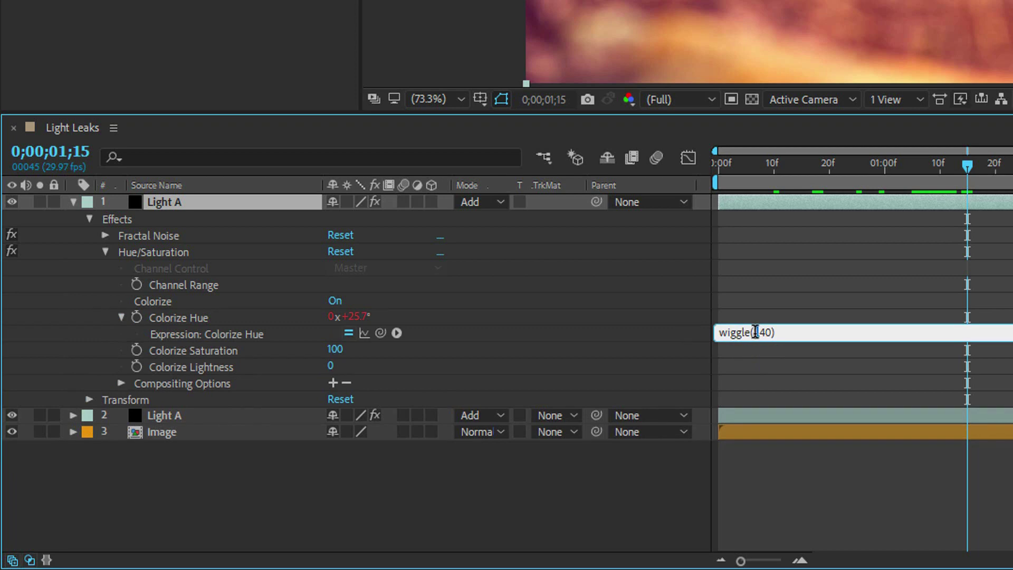
type("5")
left_click(873, 315)
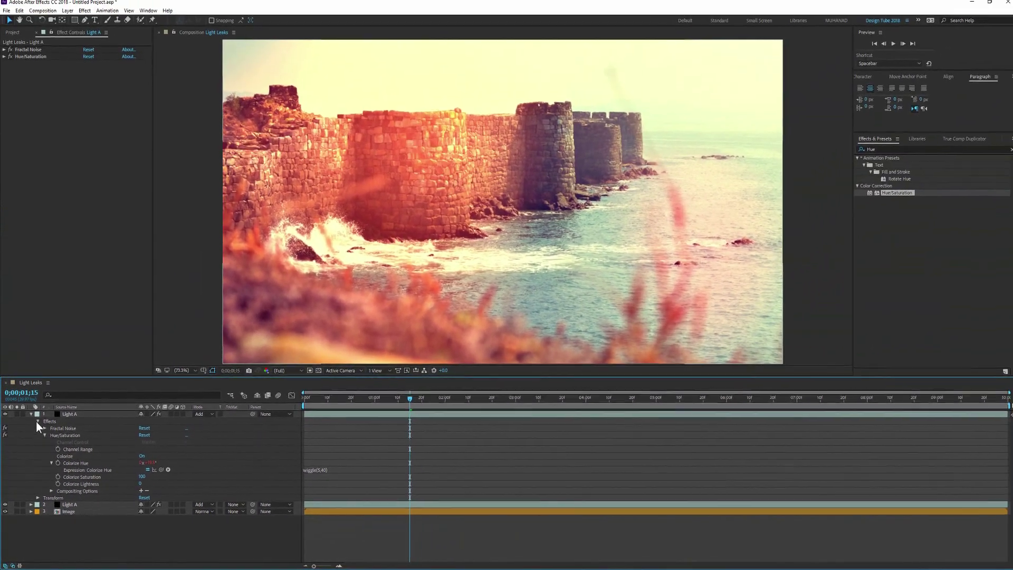
Rename the top Light A copy to Light B and move the playhead near the start.
left_click(72, 415)
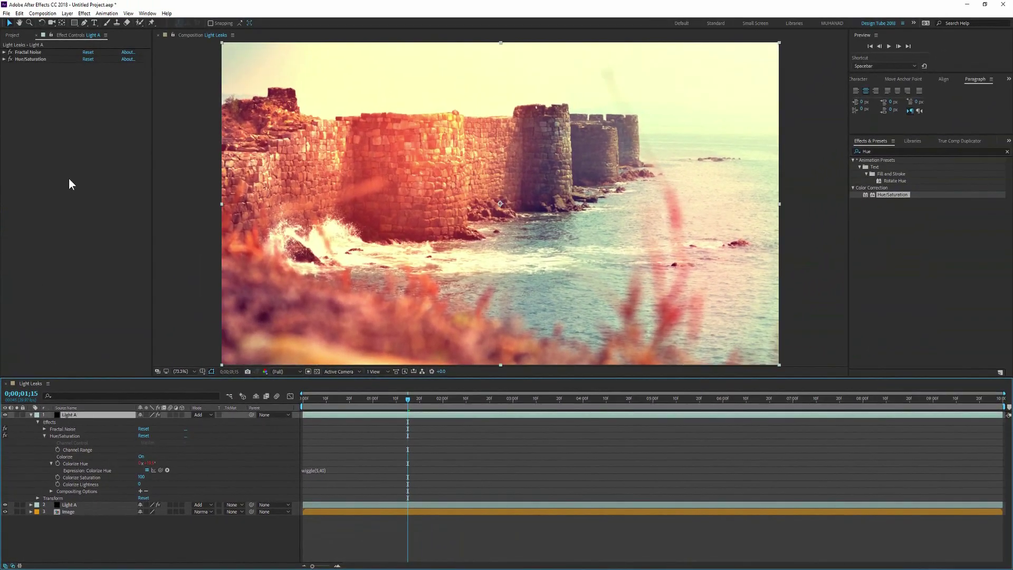
left_click(4, 61)
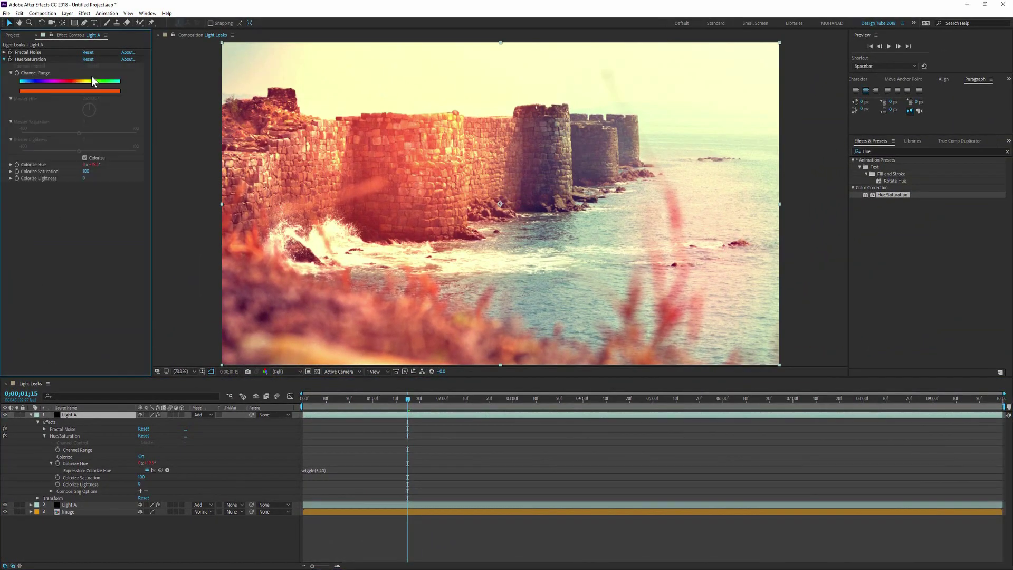
left_click(31, 416)
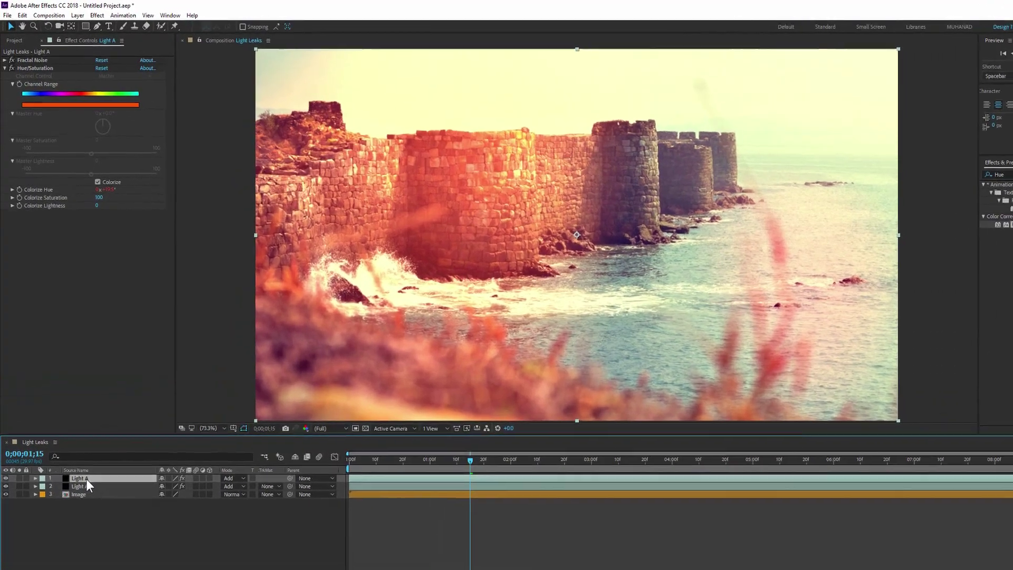
key("Return")
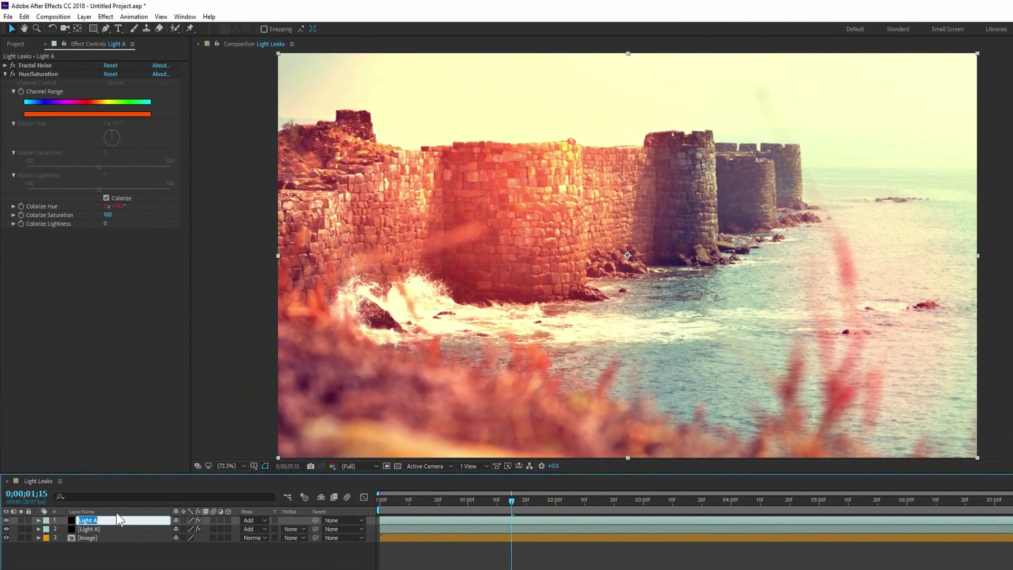
left_click_drag(101, 519, 94, 521)
type("B")
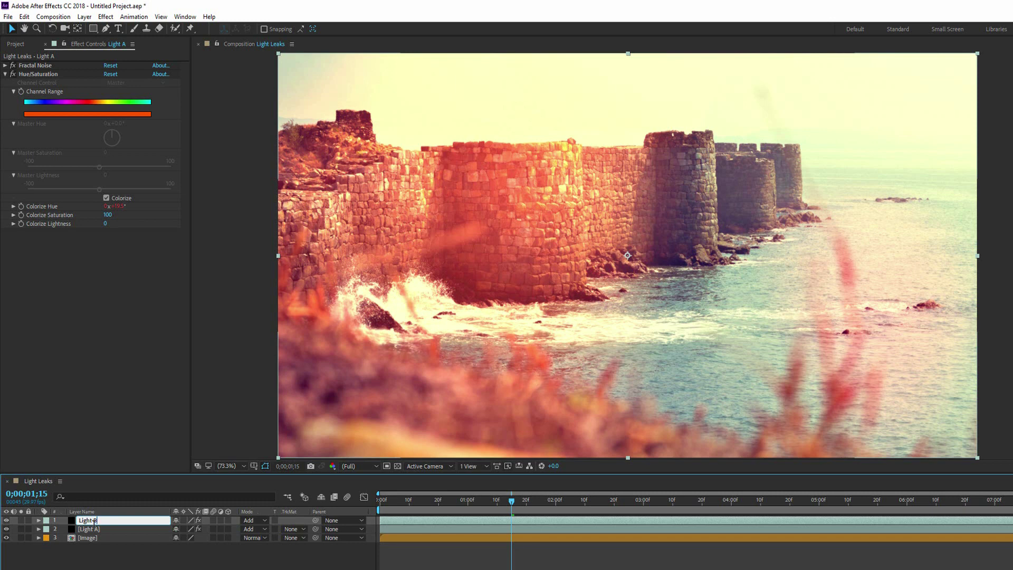
key("Return")
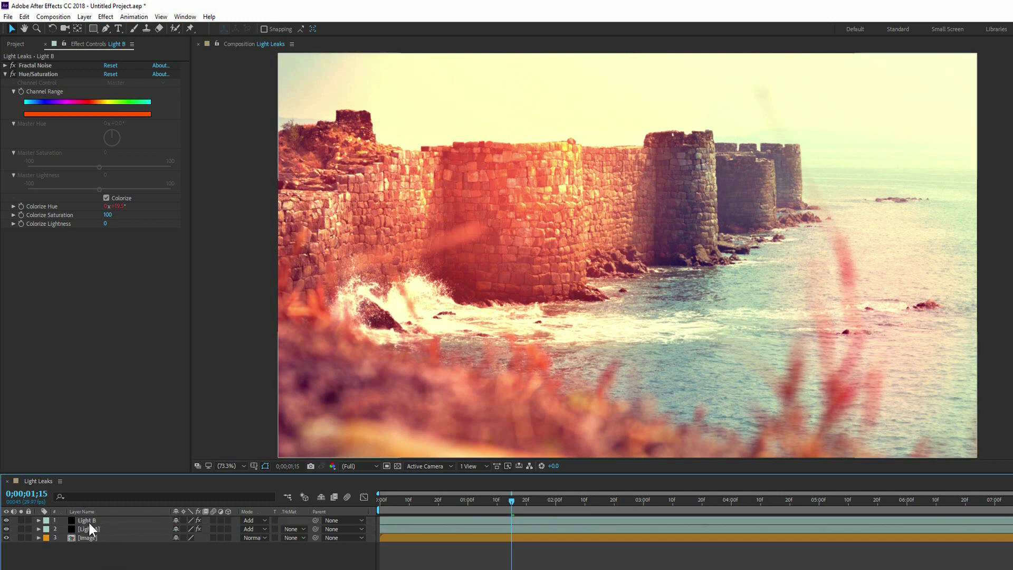
key("Caps_Lock")
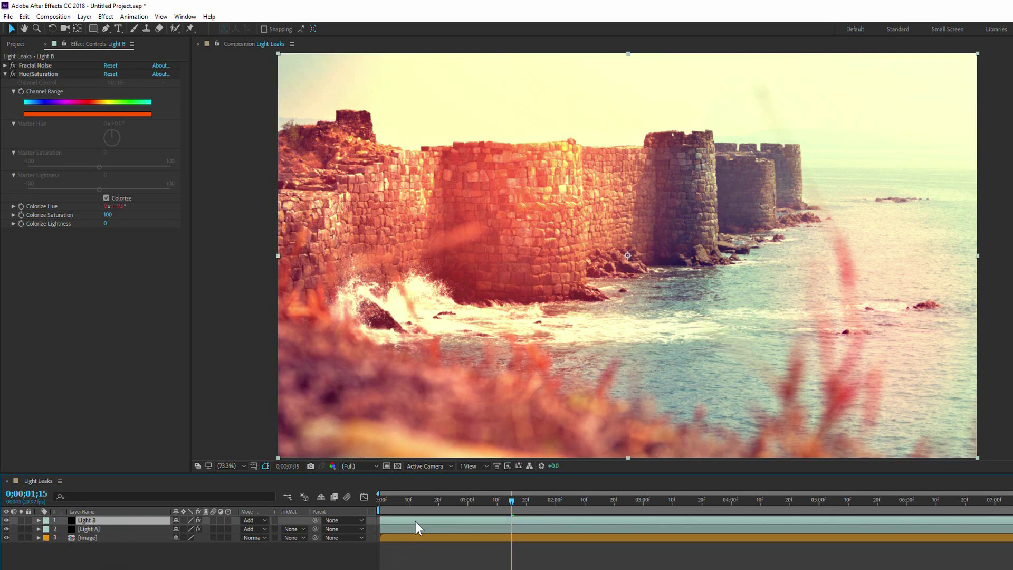
mouse_move(467, 496)
left_mouse_down()
mouse_move(389, 512)
mouse_move(431, 506)
left_mouse_up()
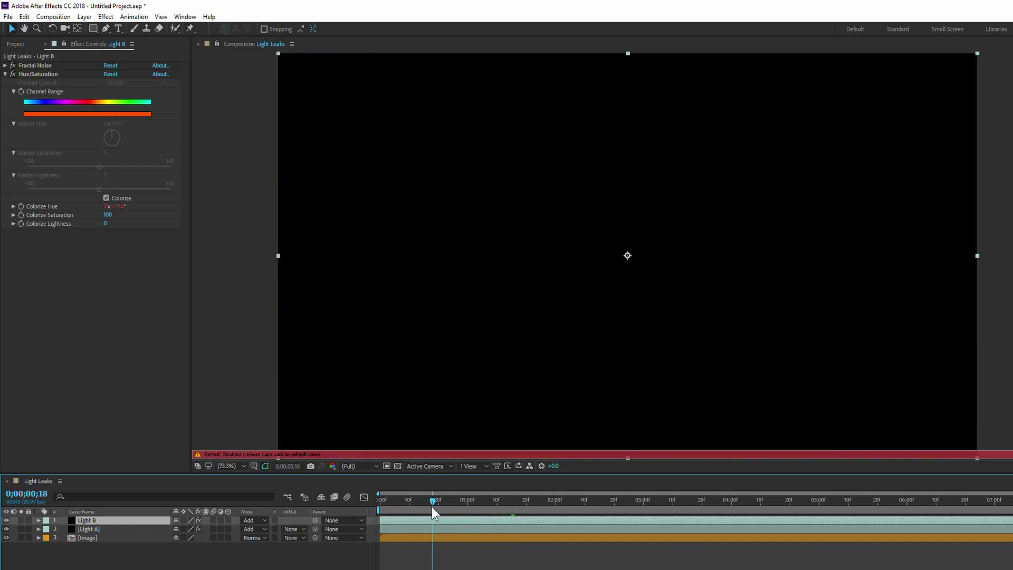
Re-enable viewer rendering and preview both leaks, stopping at 0;00;01;12.
key("Caps_Lock")
mouse_move(436, 501)
left_mouse_down()
mouse_move(512, 507)
mouse_move(494, 515)
left_mouse_up()
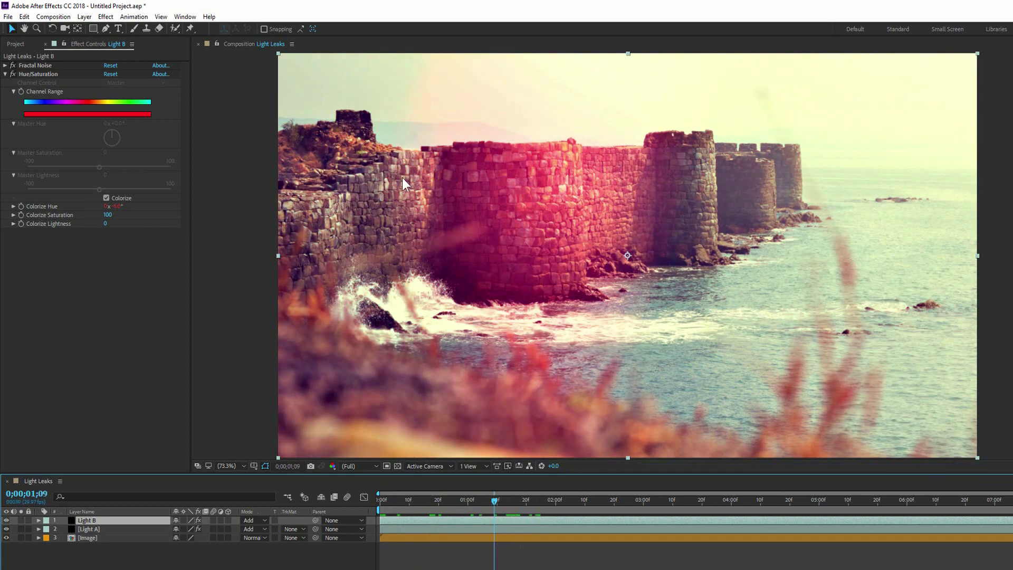
left_click_drag(484, 502, 502, 503)
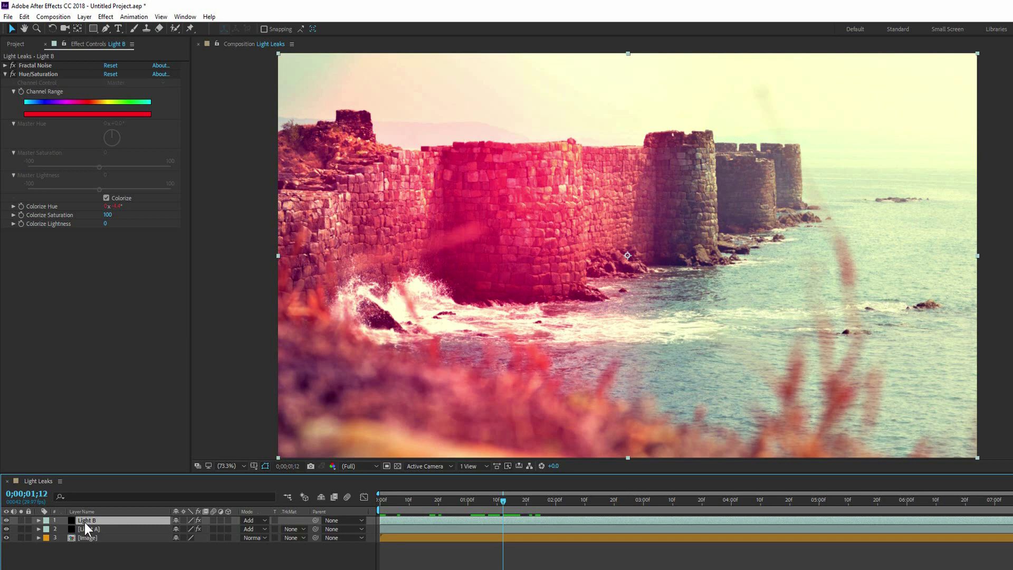
key("r")
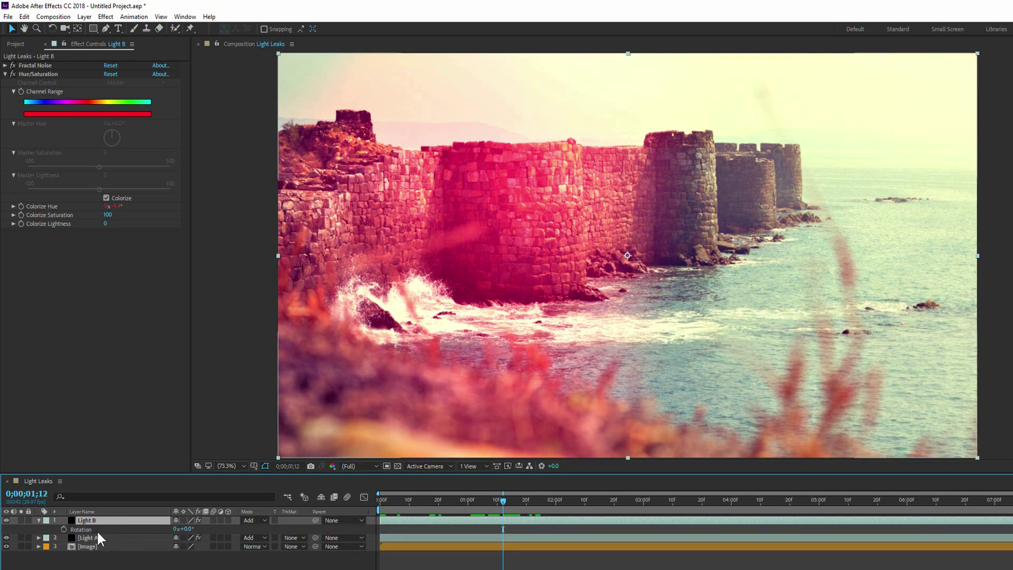
Rotate Light B to 180°, scrub to check the leaks, and collapse its properties.
left_click(188, 529)
type("180")
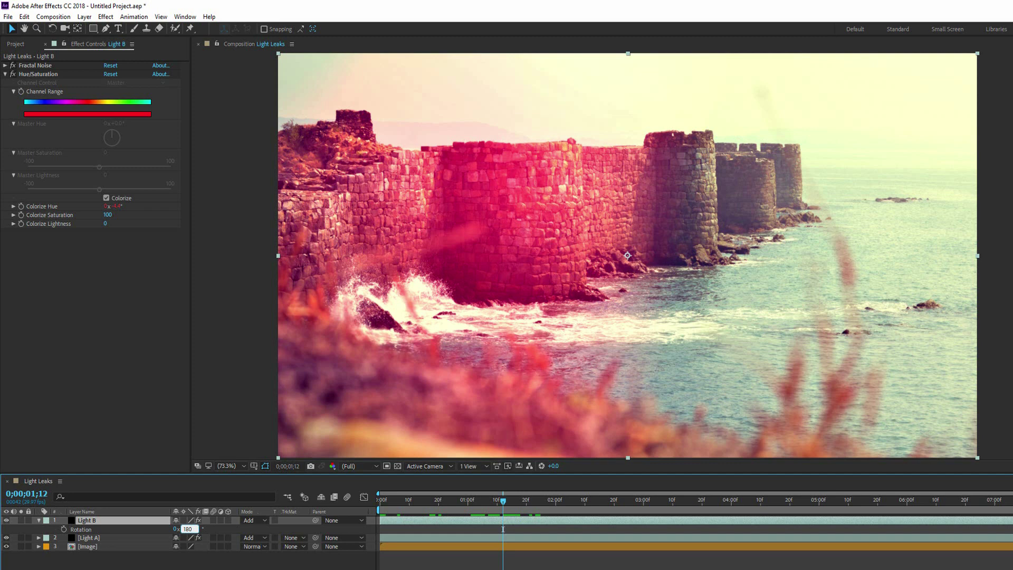
key("Return")
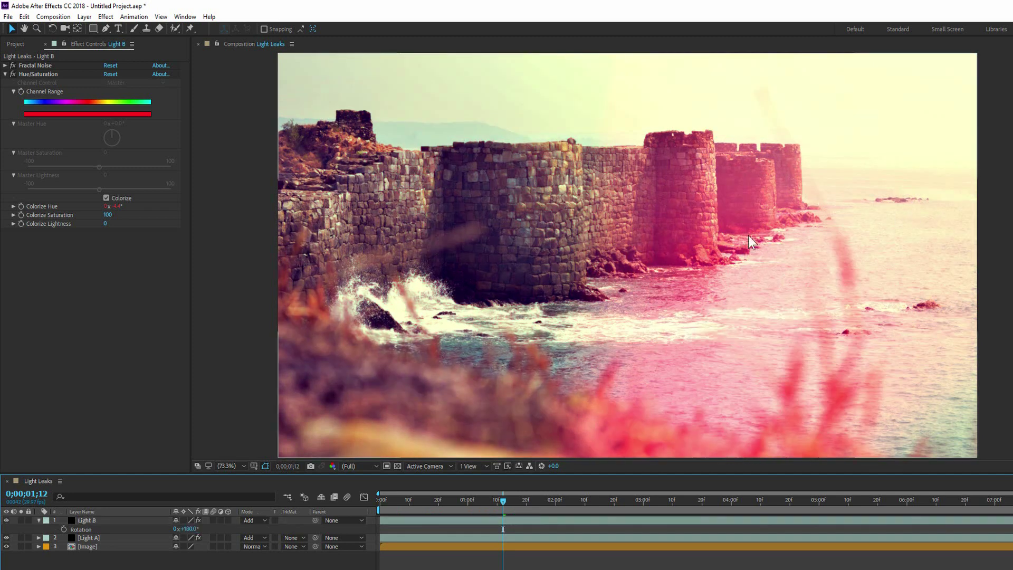
left_click(442, 537)
mouse_move(502, 501)
left_mouse_down()
mouse_move(393, 517)
mouse_move(655, 520)
left_mouse_up()
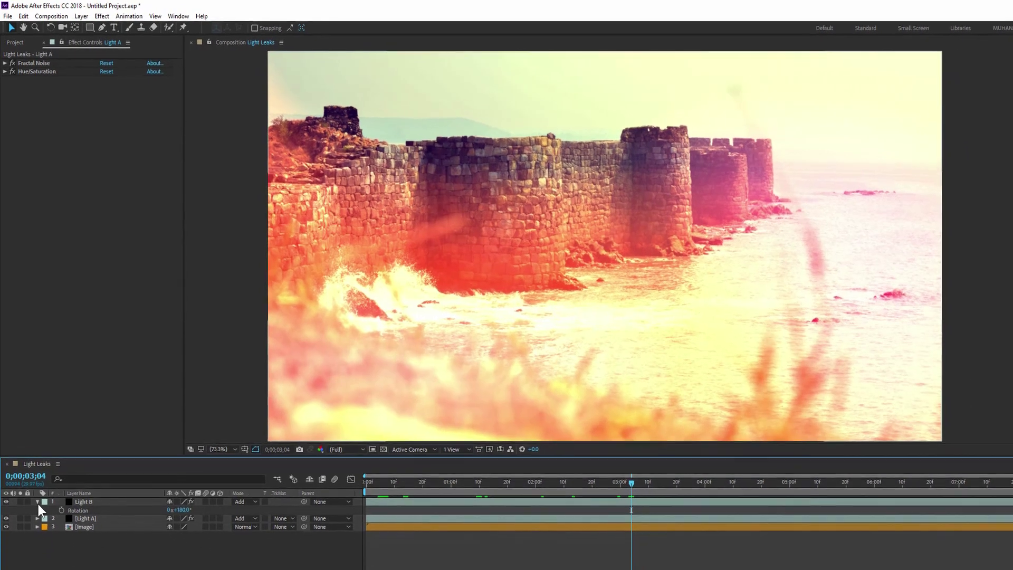
left_click(38, 520)
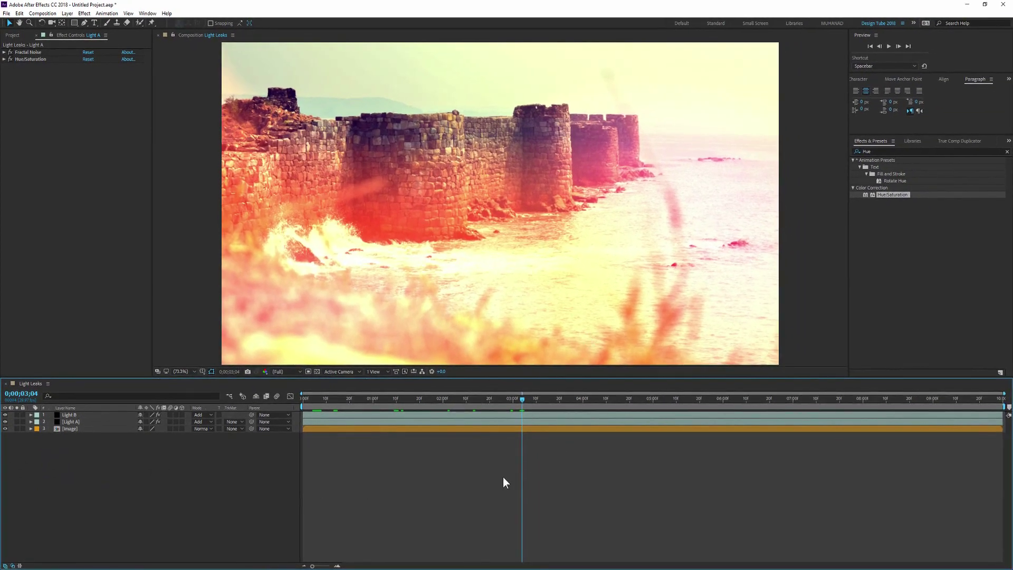
key("Home")
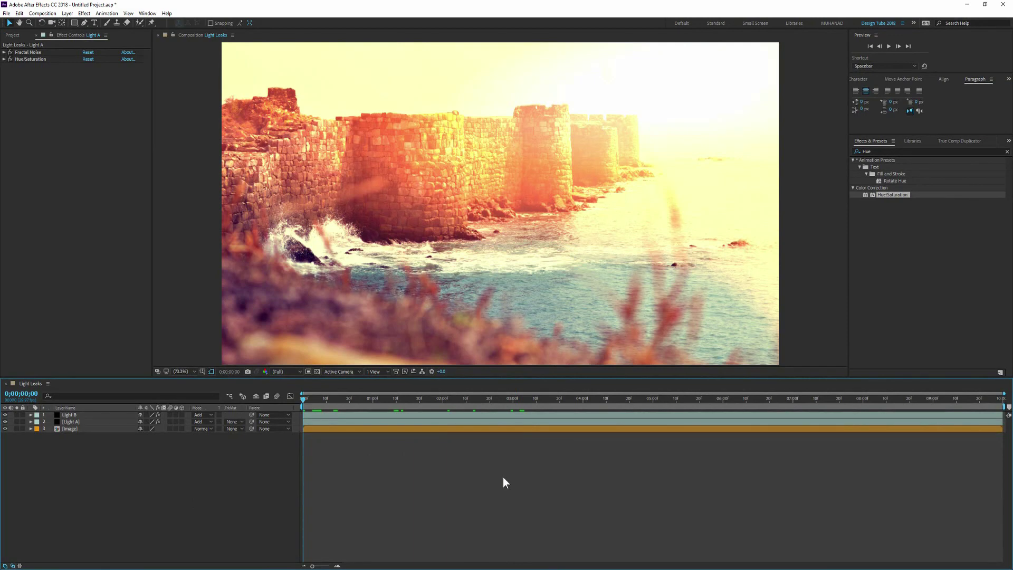
key("space")
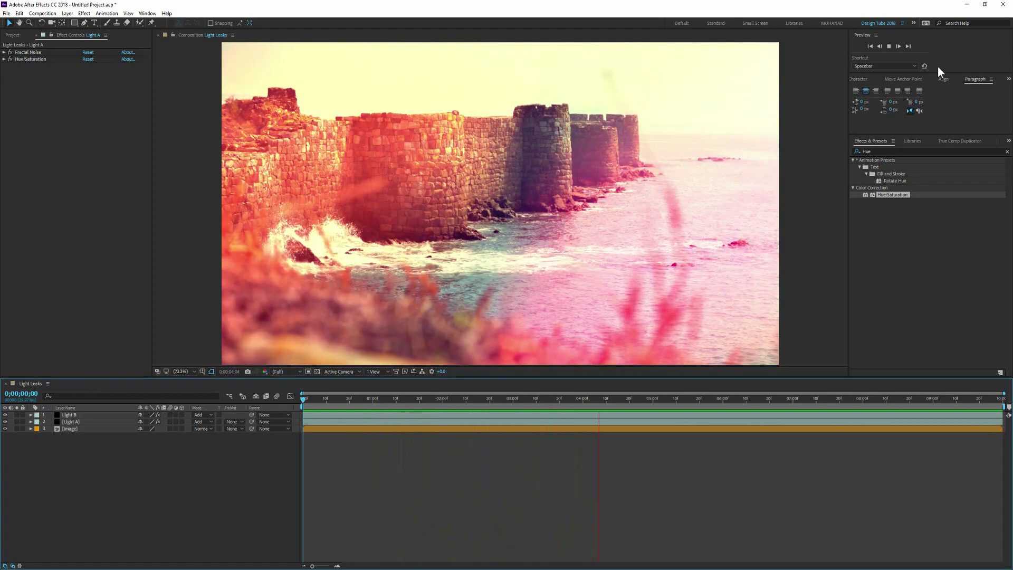
key("space")
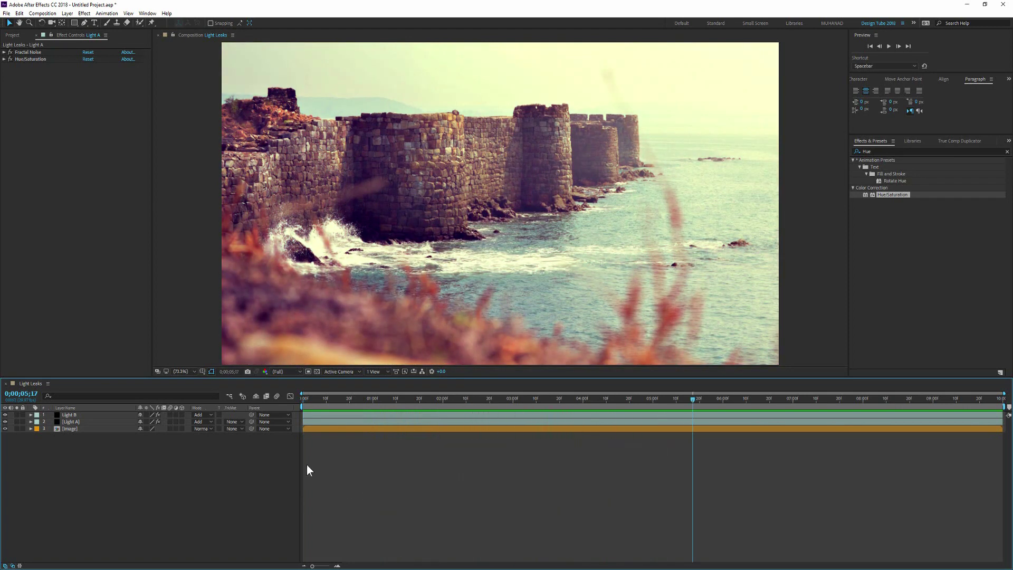
left_click_drag(447, 400, 401, 396)
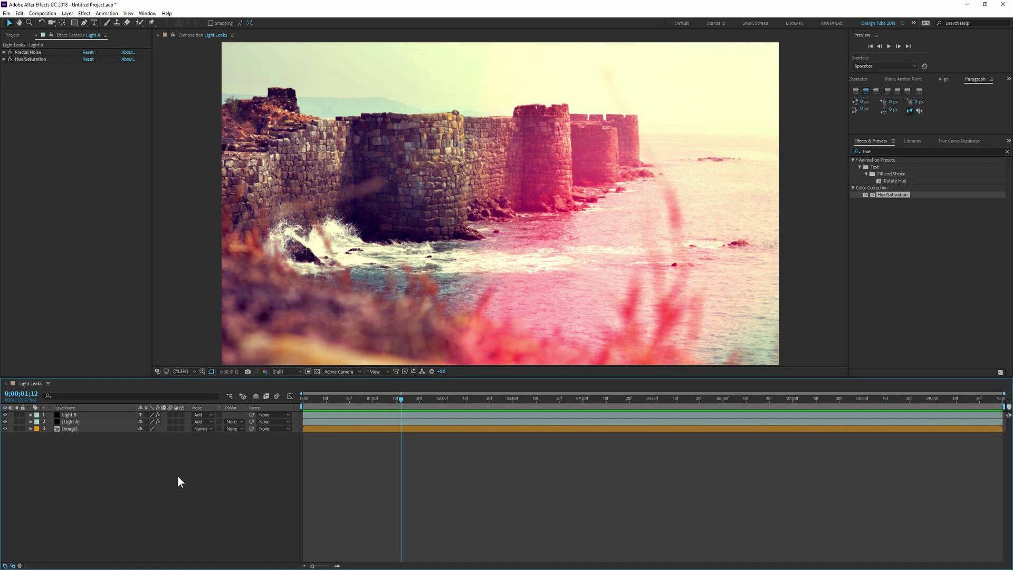
key("ctrl+y")
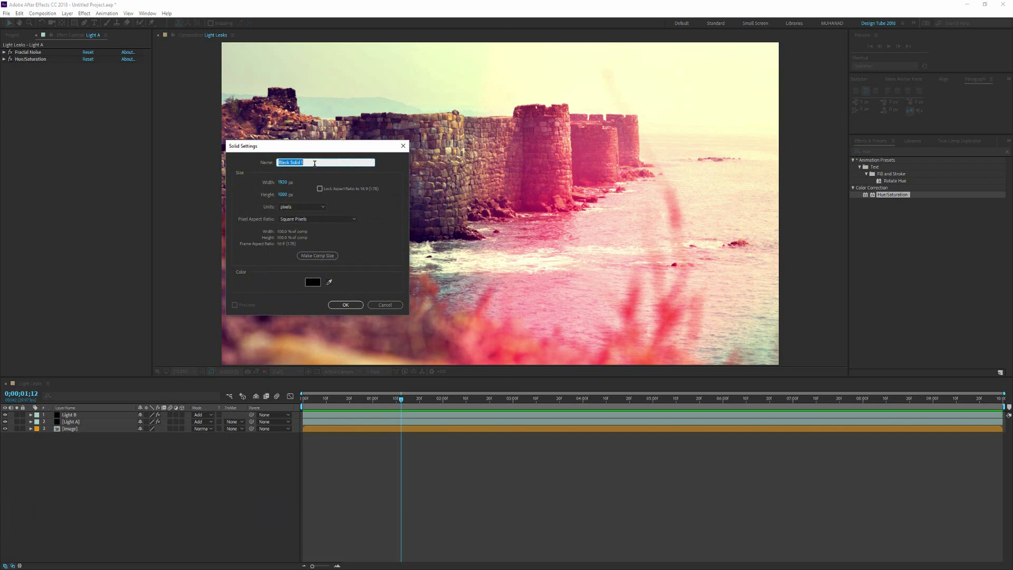
Create a black solid named 'Blur' and set its label colour to Brown.
type("Blur")
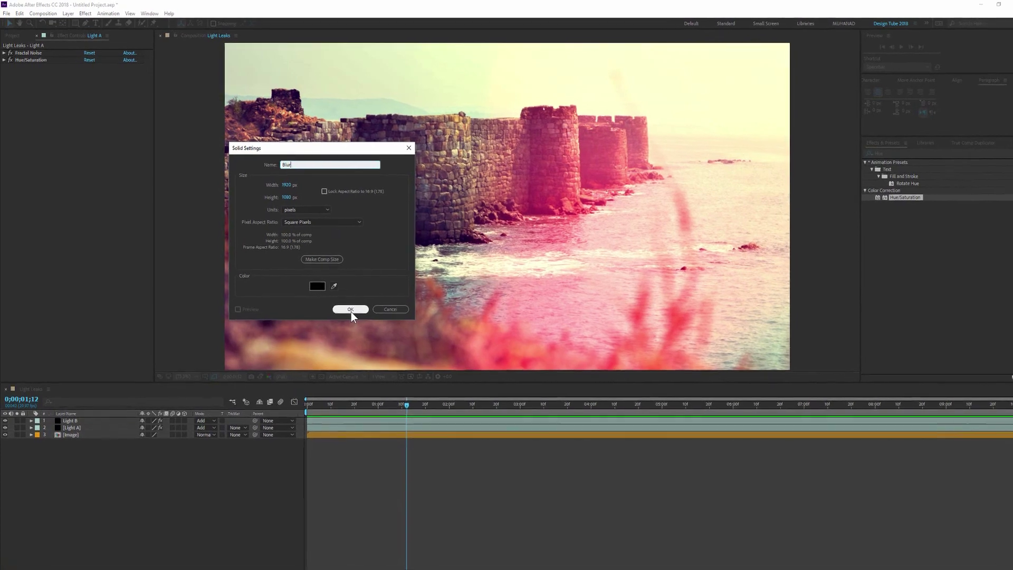
left_click(346, 304)
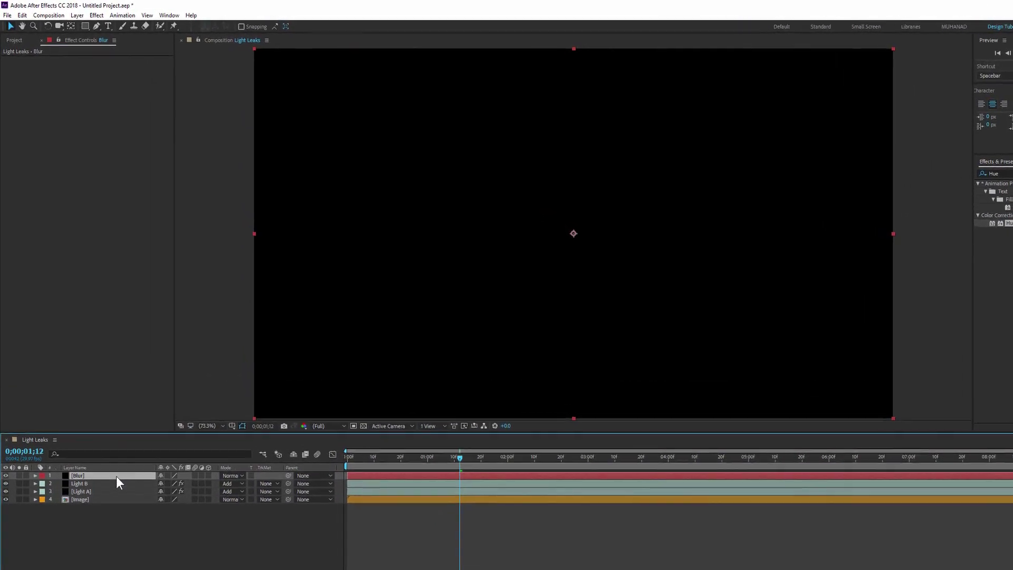
left_click(43, 488)
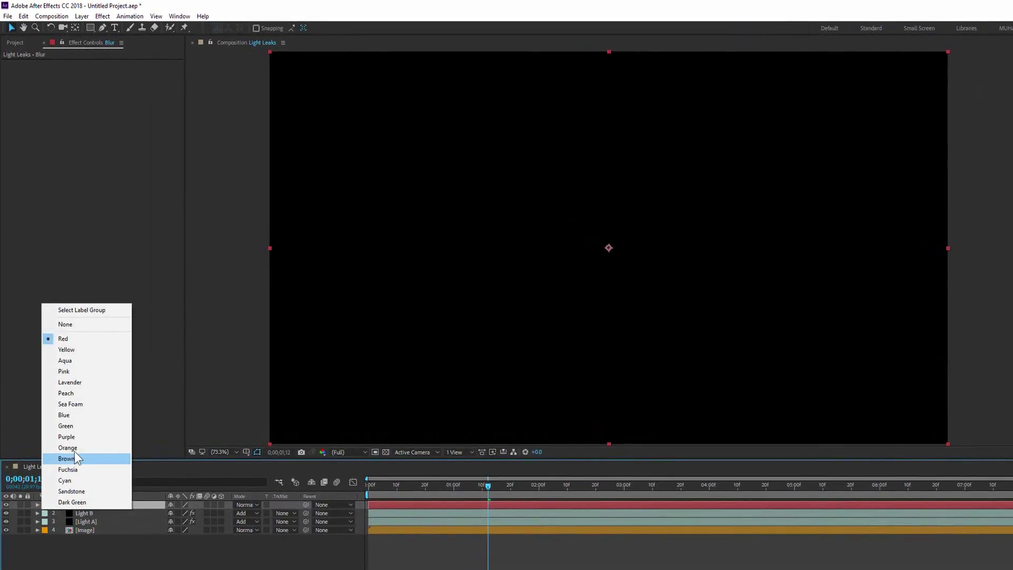
left_click(77, 383)
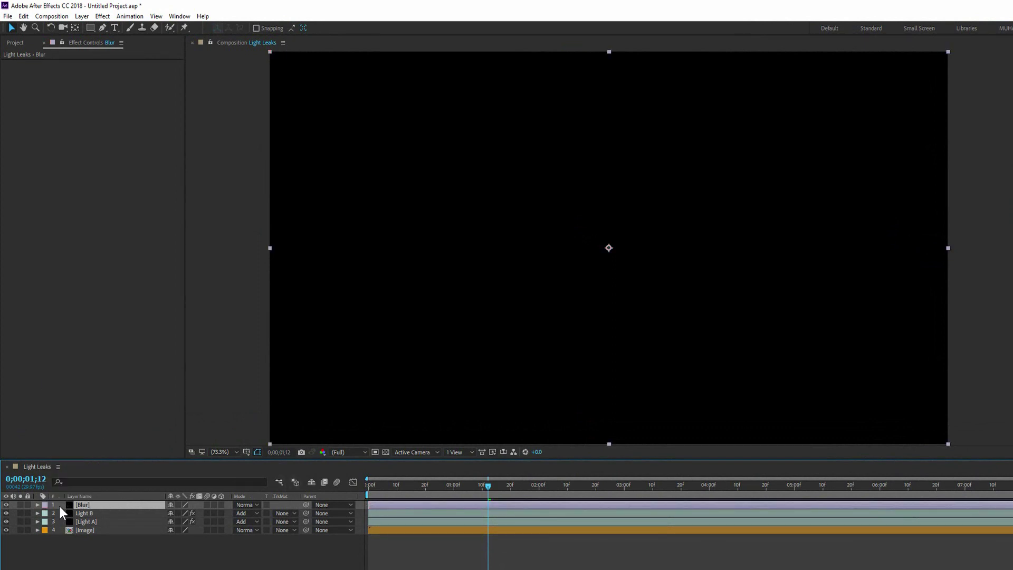
left_click(44, 506)
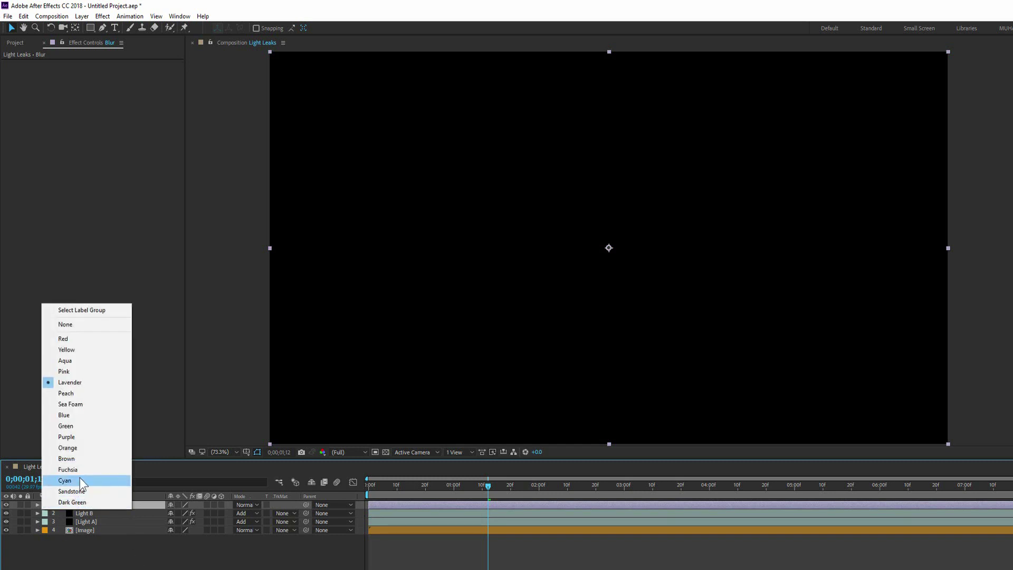
left_click(71, 458)
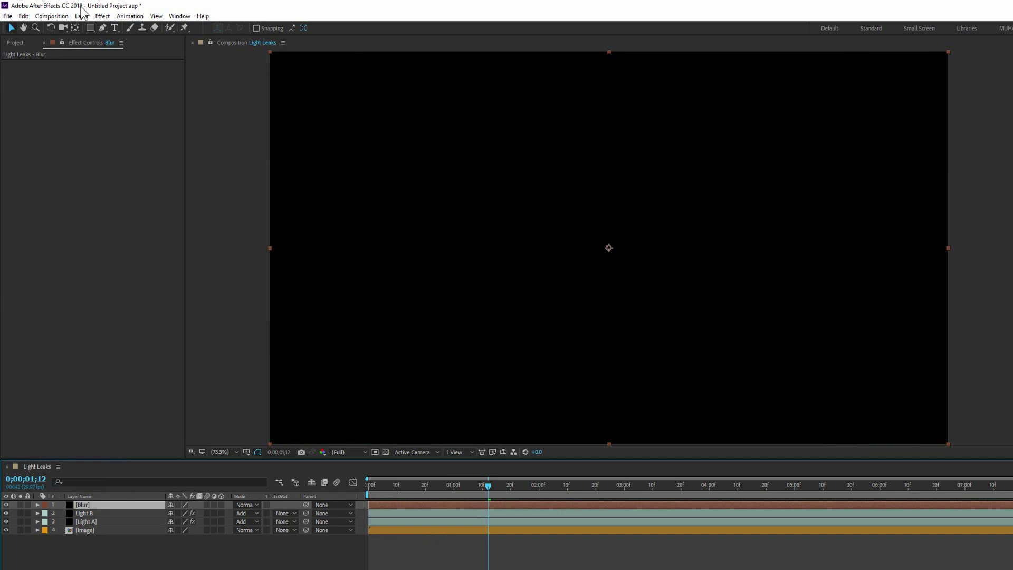
left_click(91, 28)
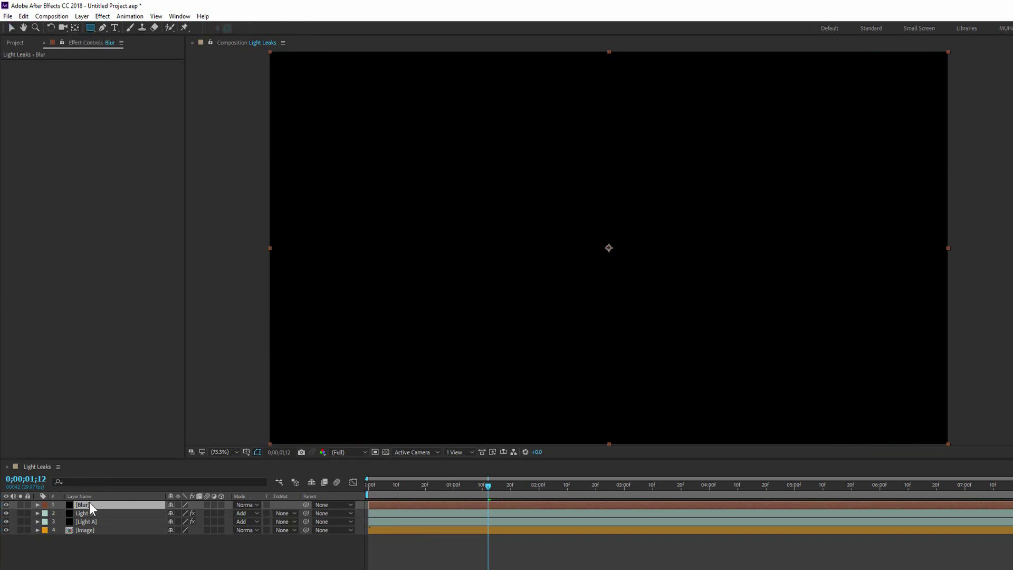
left_click(91, 27)
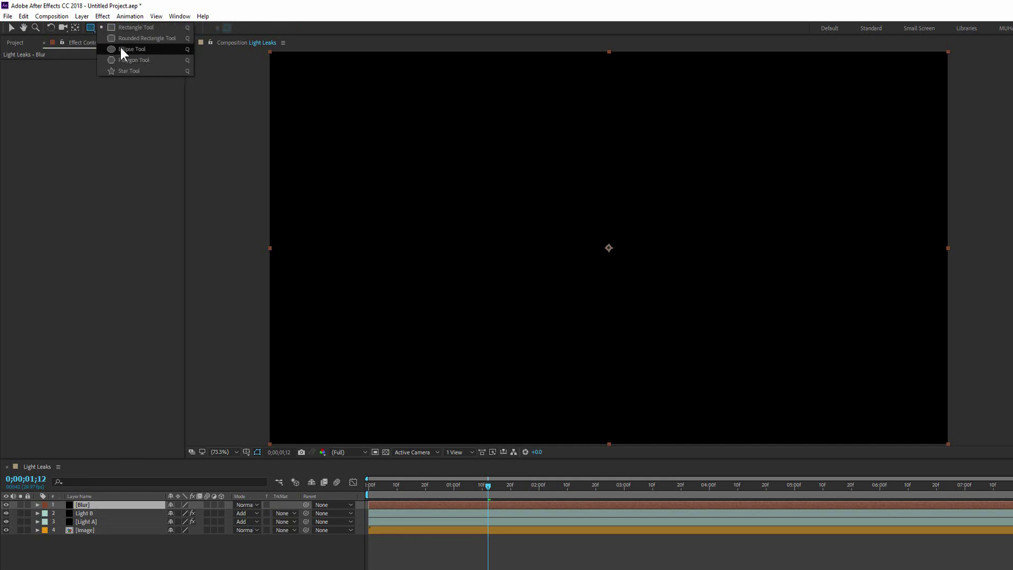
Add a full-layer ellipse mask to Blur and set its mode to Subtract.
left_click(120, 48)
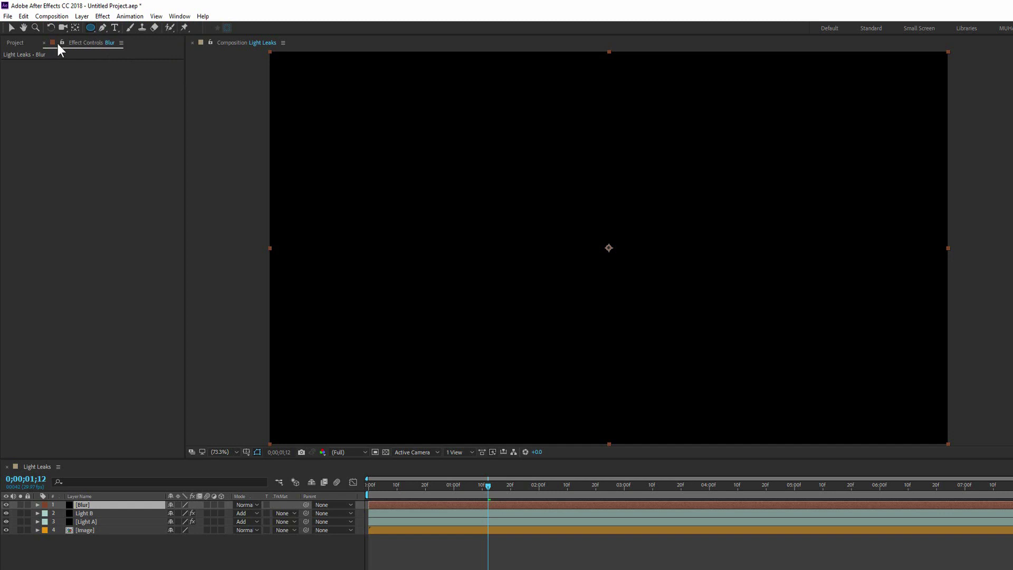
double_click(90, 28)
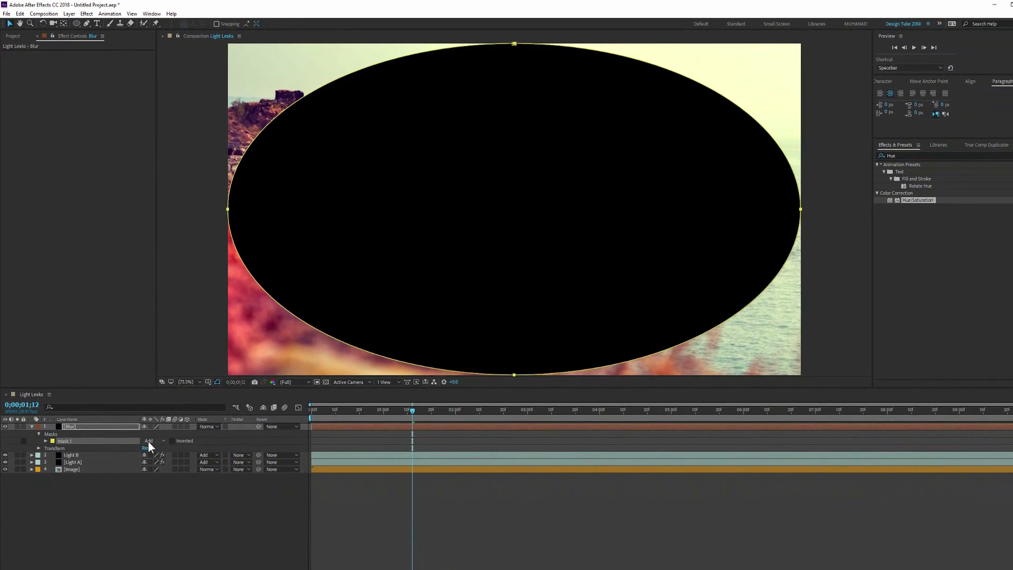
left_click(149, 429)
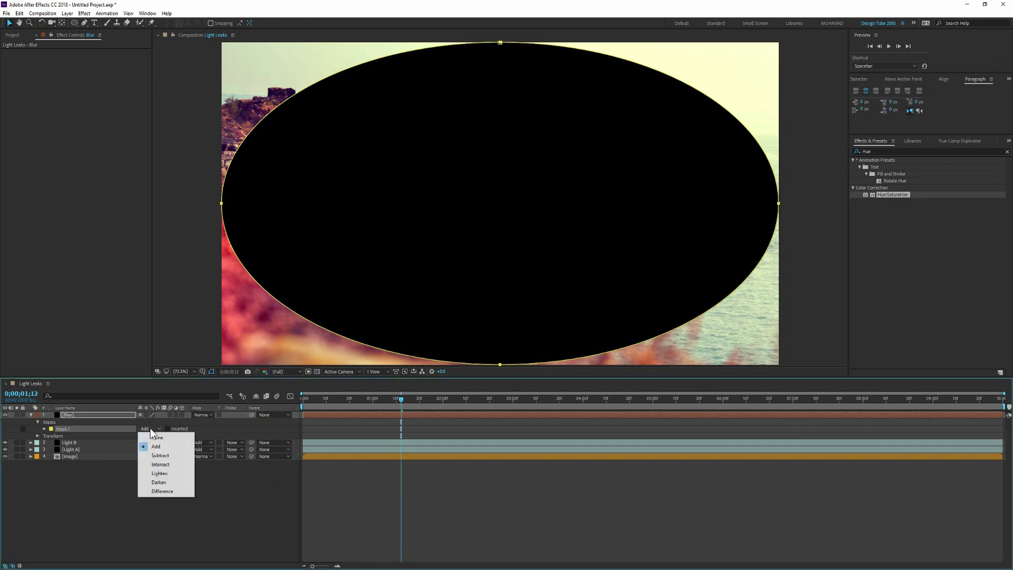
left_click(153, 455)
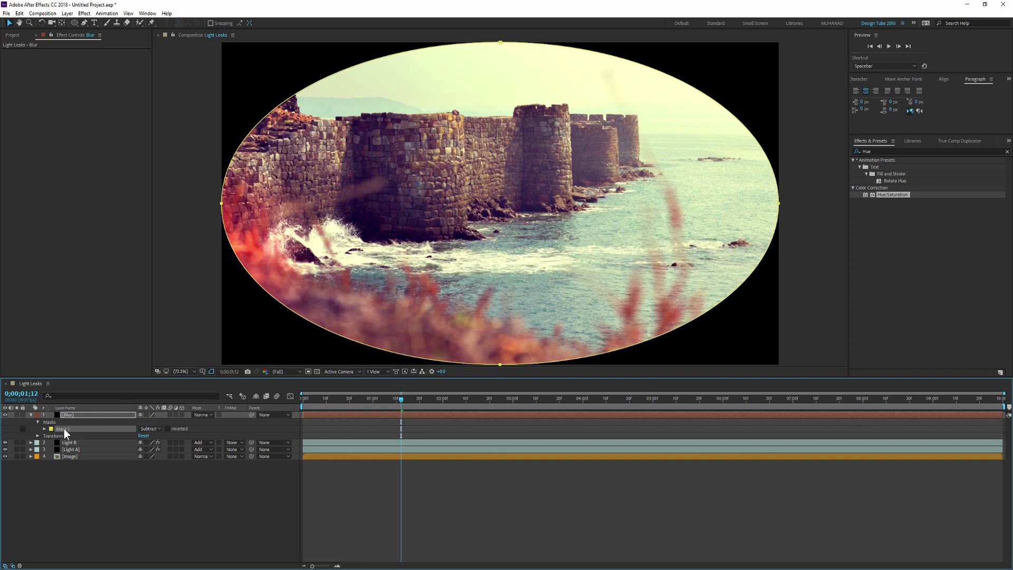
key("m")
key("m")
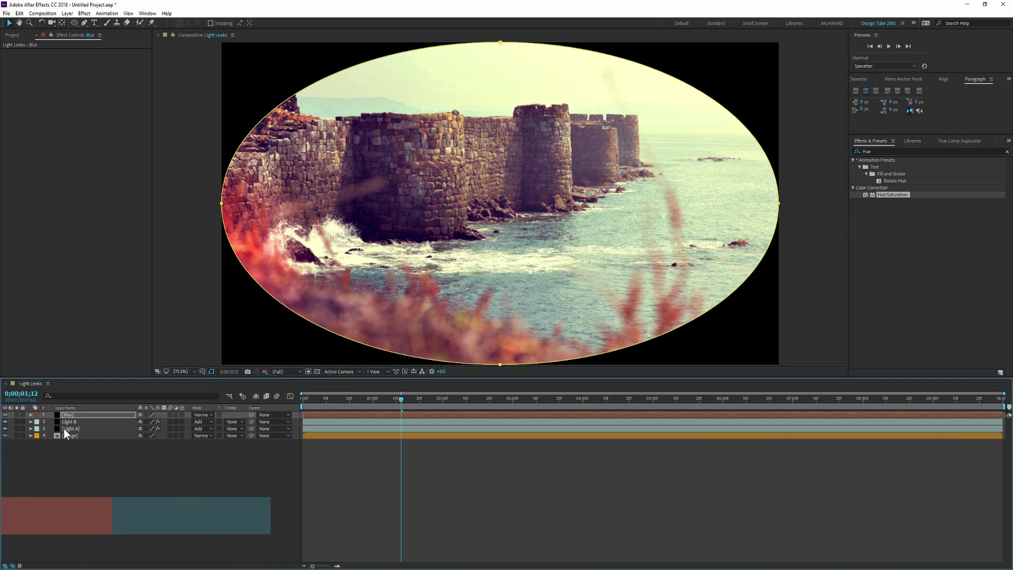
key("m")
key("m")
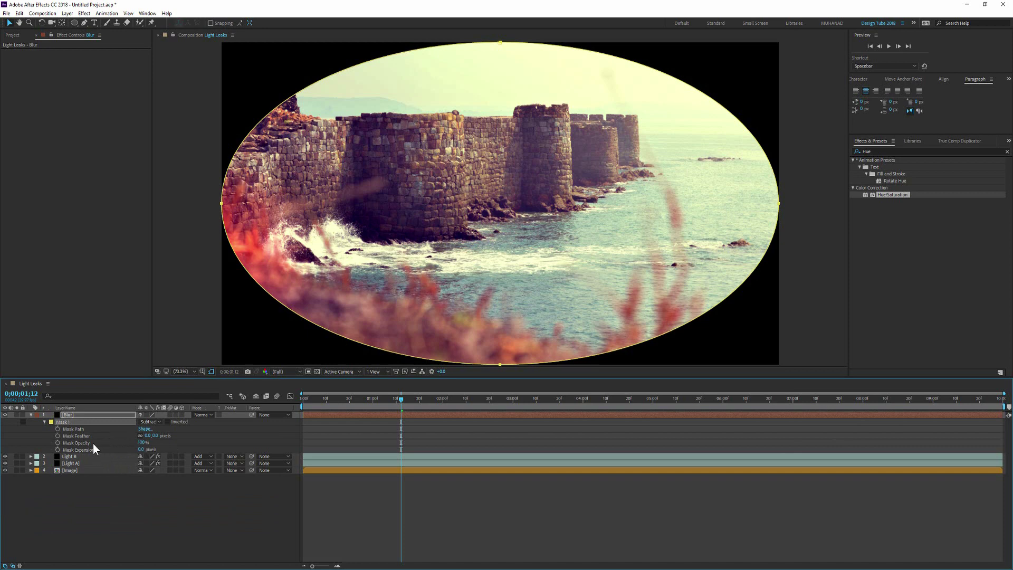
Set the Blur mask opacity to 40% and feather it to about 200 px.
left_click(142, 443)
type("40")
left_click(113, 515)
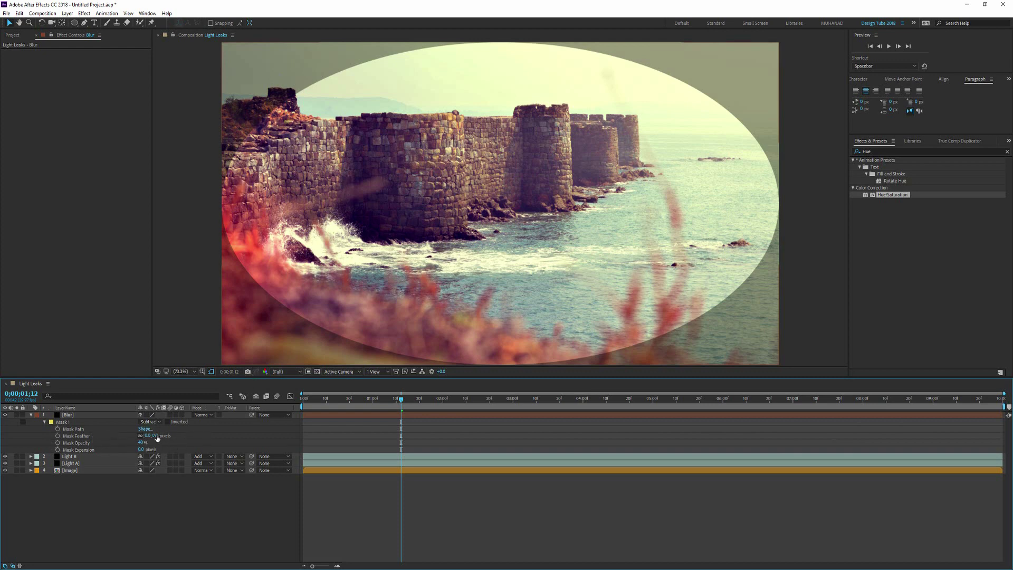
left_click_drag(147, 435, 233, 436)
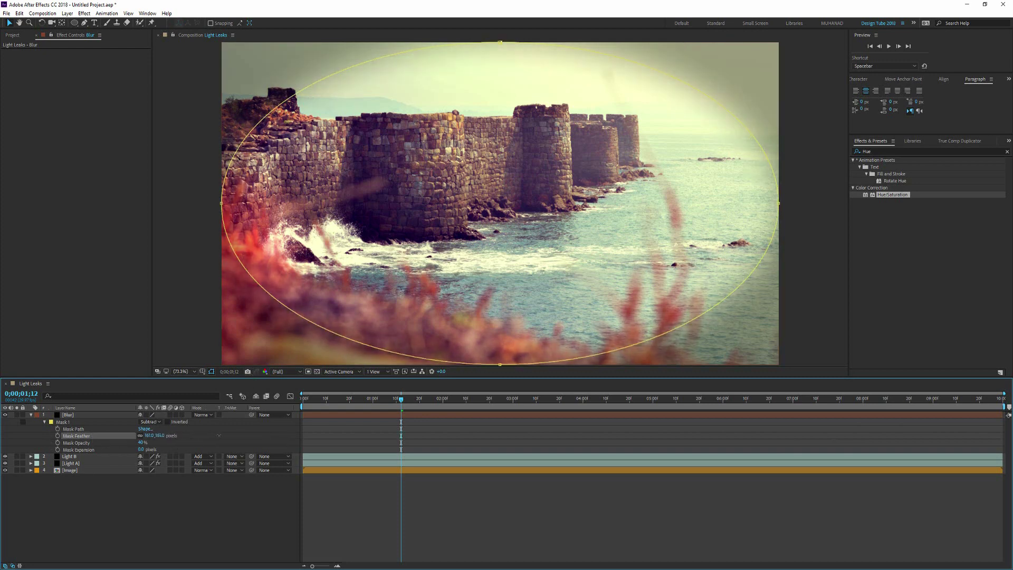
left_click_drag(237, 436, 235, 436)
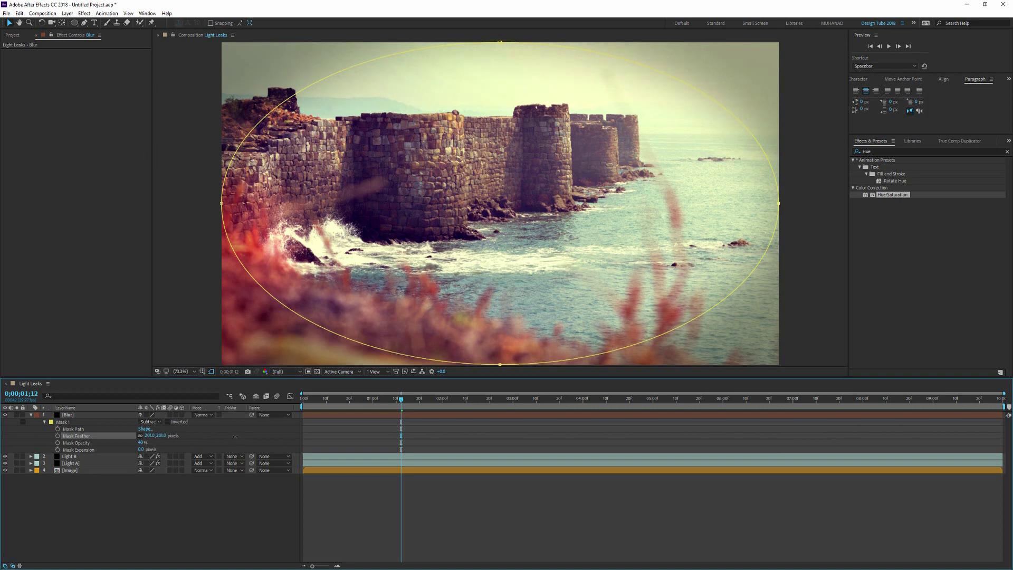
key("Return")
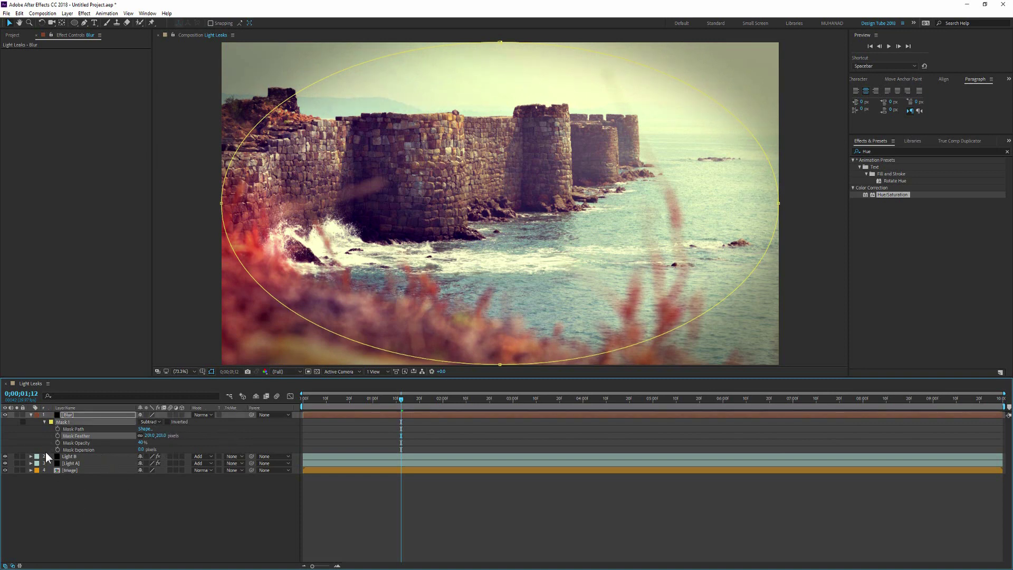
Toggle the Blur layer's visibility to compare the vignette, then collapse its properties.
left_click(6, 415)
left_click(6, 415)
left_click(6, 415)
left_click(6, 415)
left_click(6, 415)
left_click(6, 415)
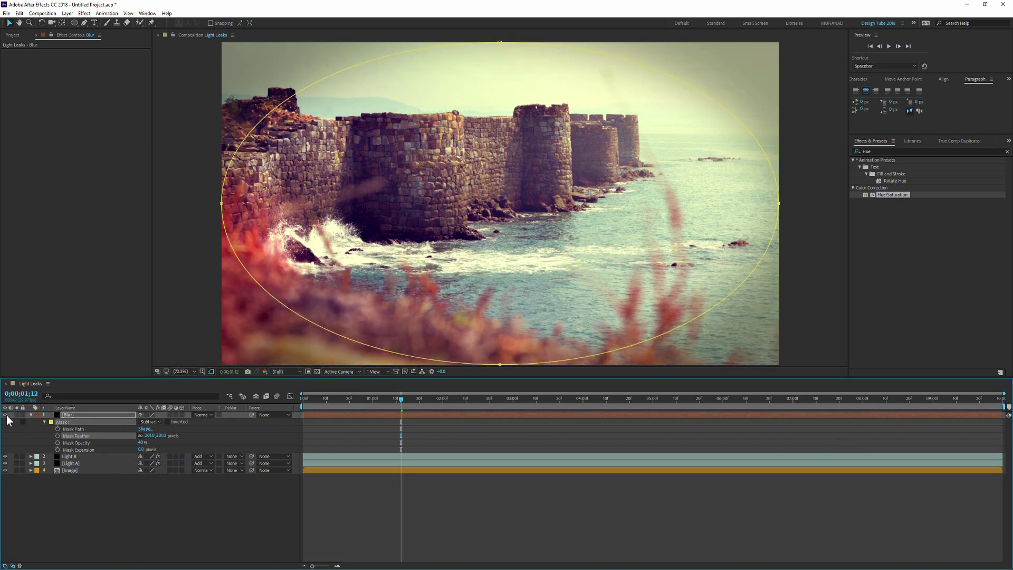
left_click(212, 490)
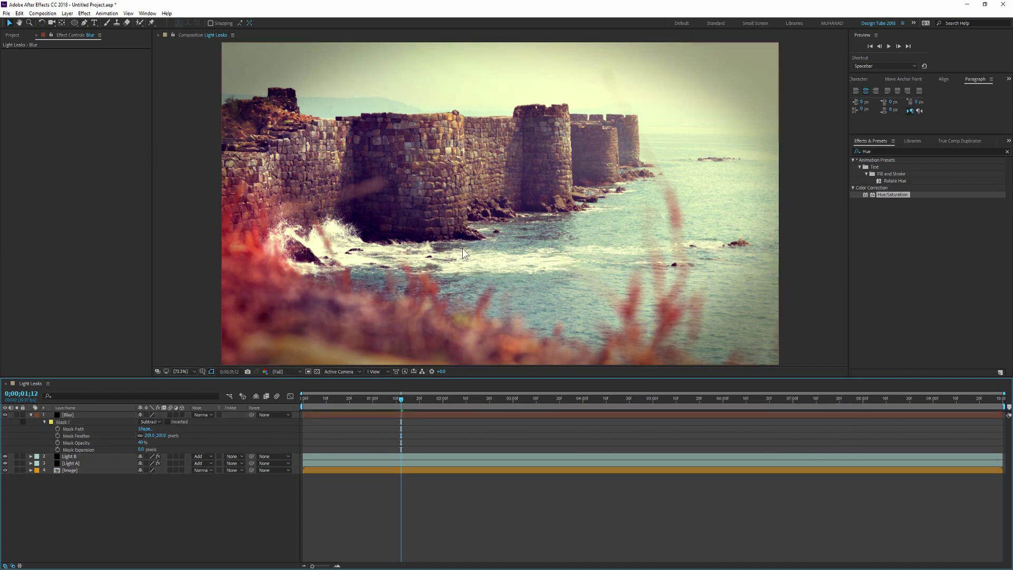
left_click(30, 415)
left_click(67, 415)
left_click(148, 483)
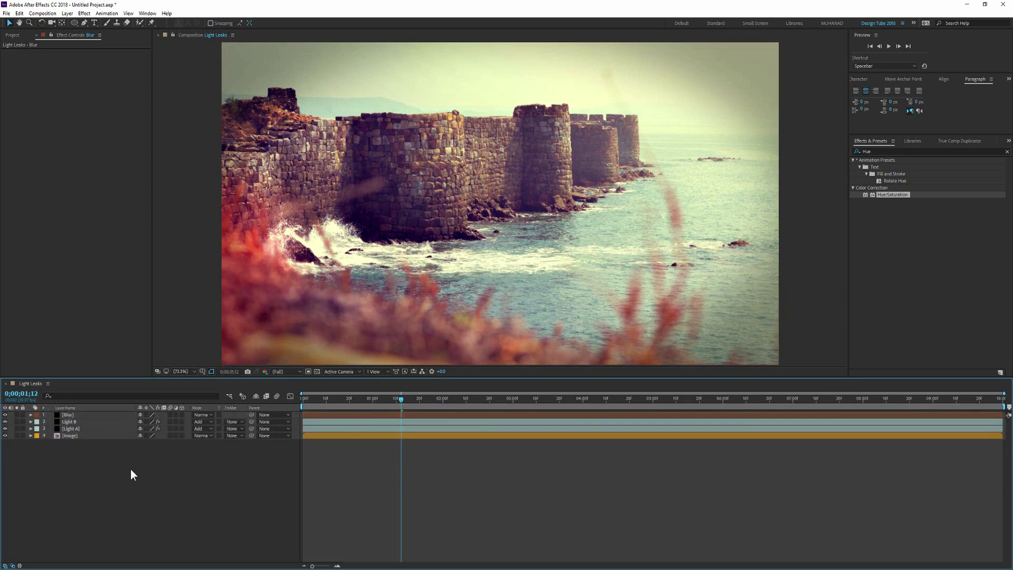
Create a new black solid named 'Banner' with Ctrl+Y and bring up the shape tools.
key("ctrl+y")
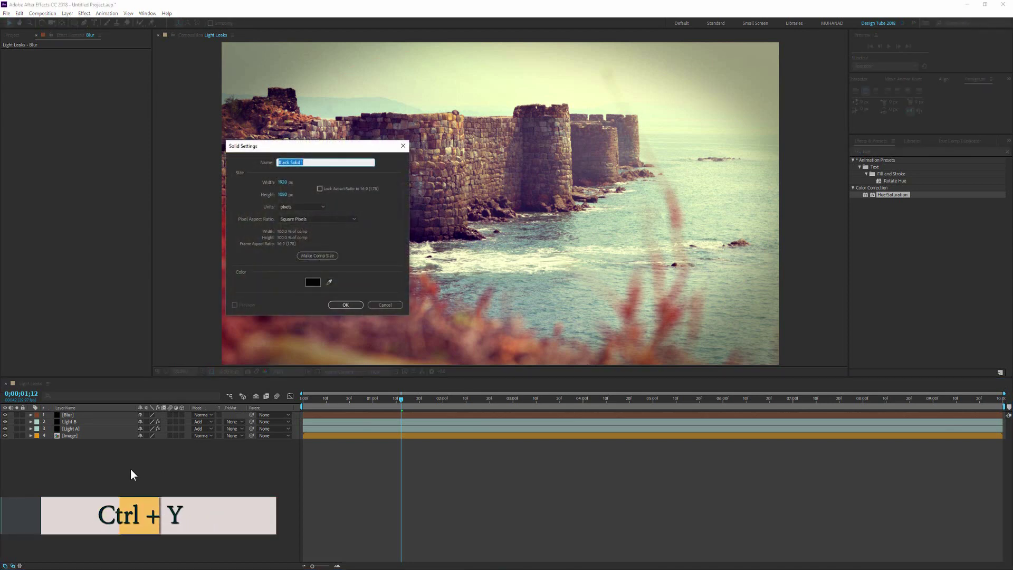
type("B")
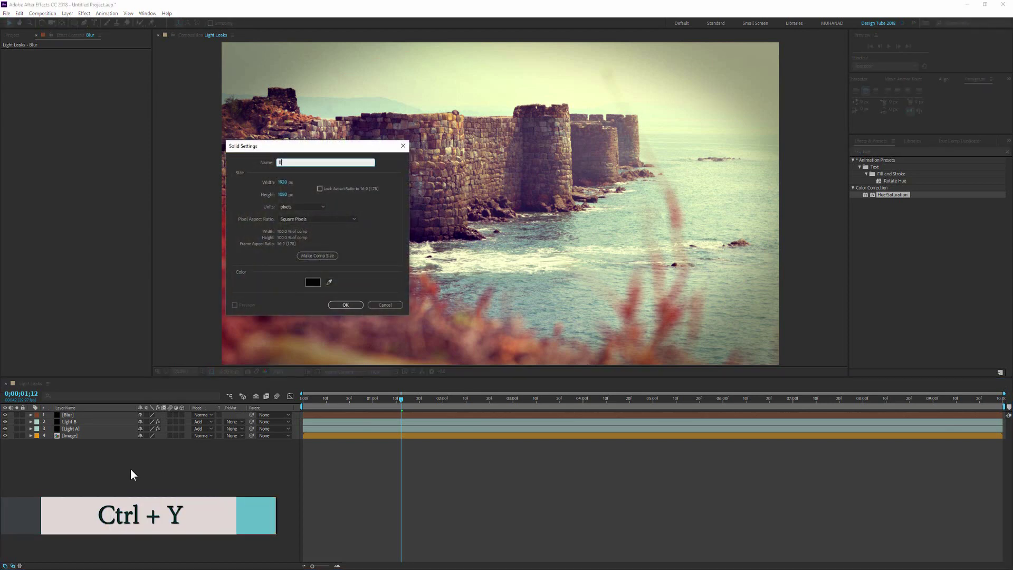
type("anner")
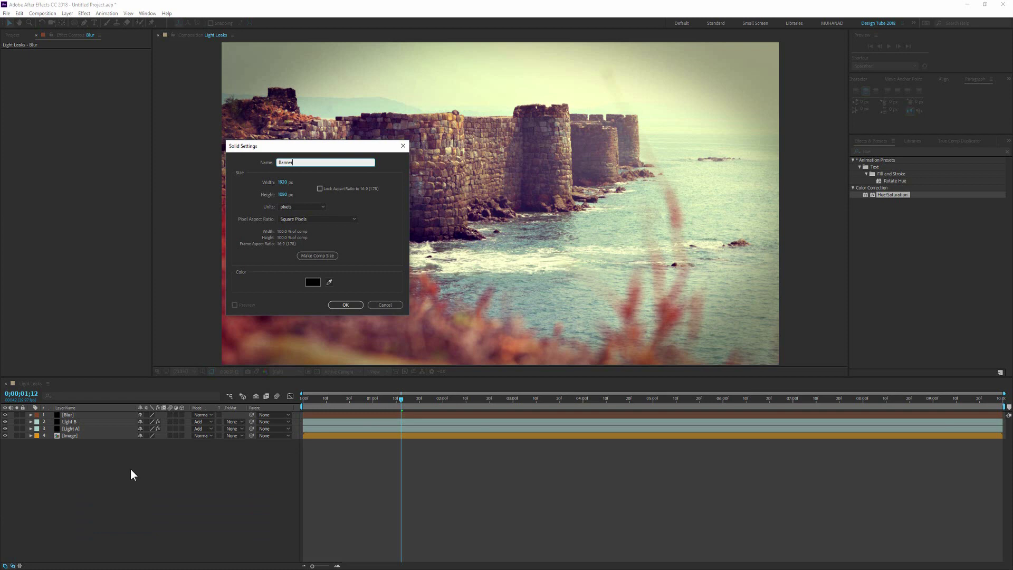
left_click(354, 305)
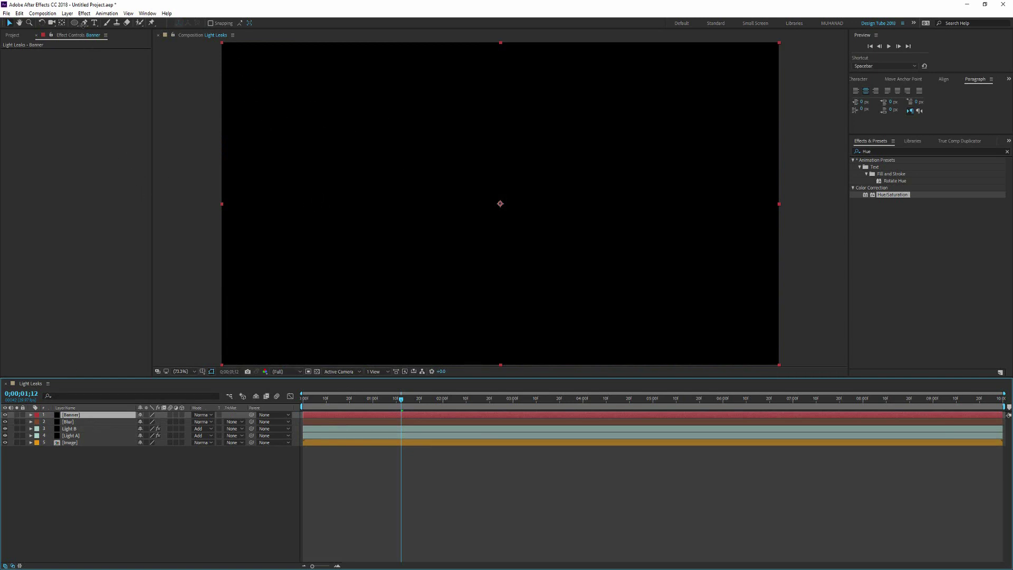
left_click(75, 22)
left_click(74, 415)
left_click(71, 22)
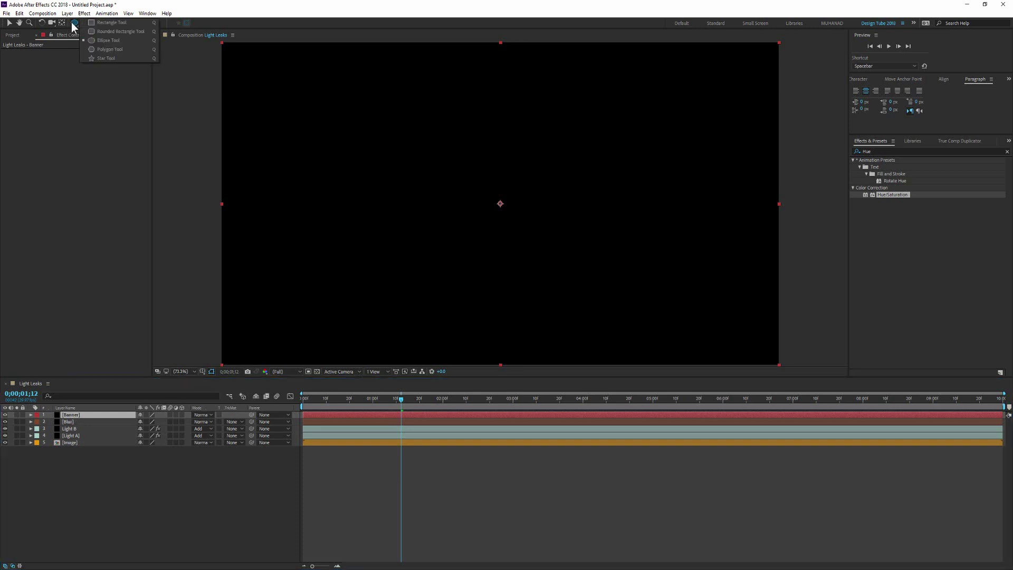
Draw a wide rectangular mask on Banner and set its mode to Subtract.
left_click(119, 23)
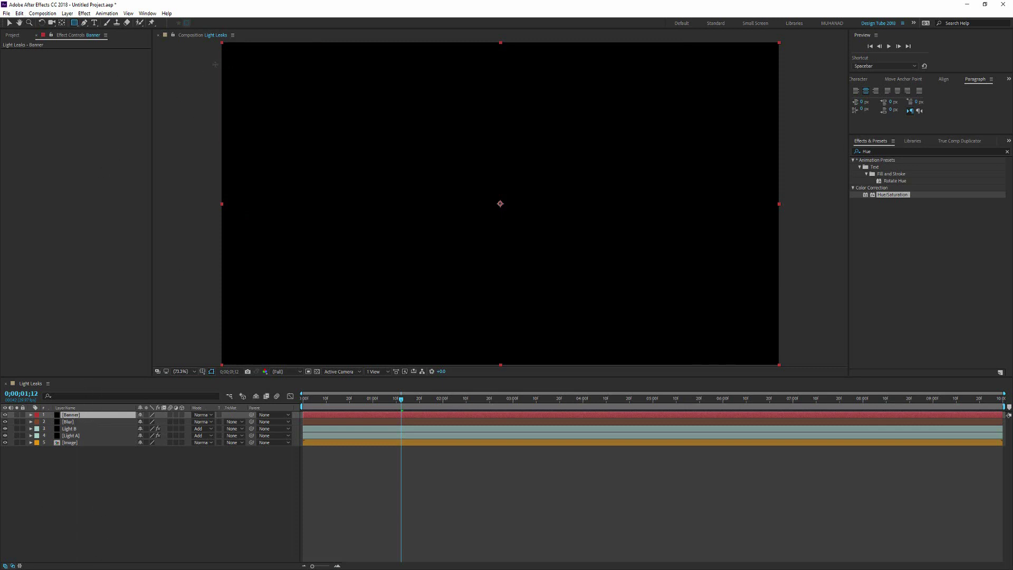
left_click_drag(220, 62, 231, 329)
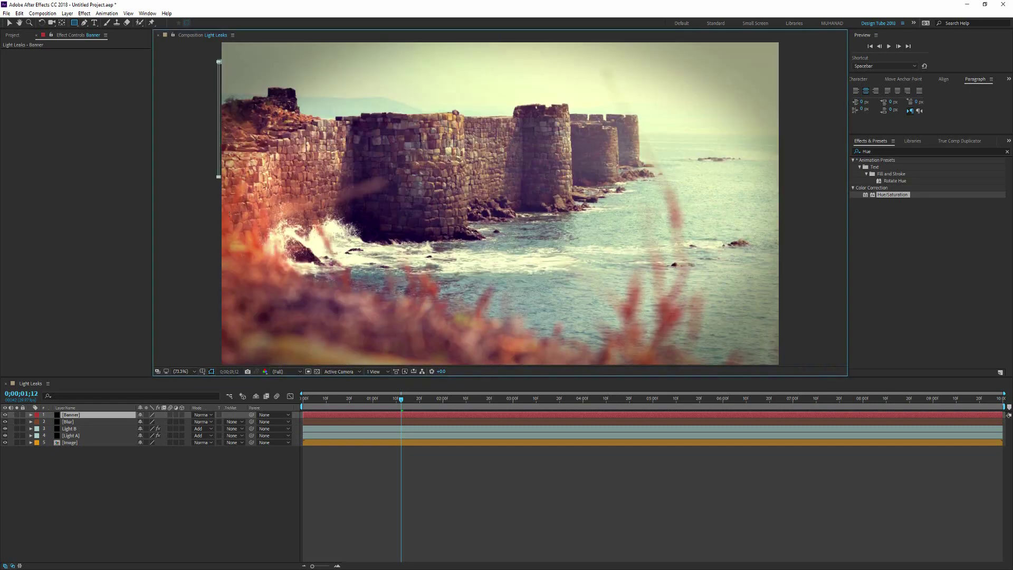
left_click_drag(231, 329, 784, 337)
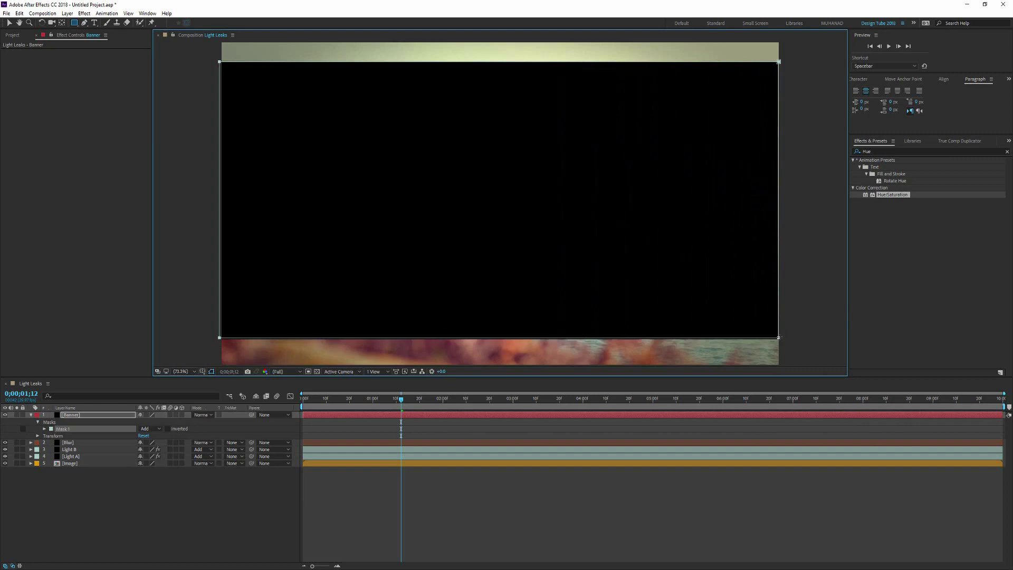
key("Down")
key("Down")
key("Down")
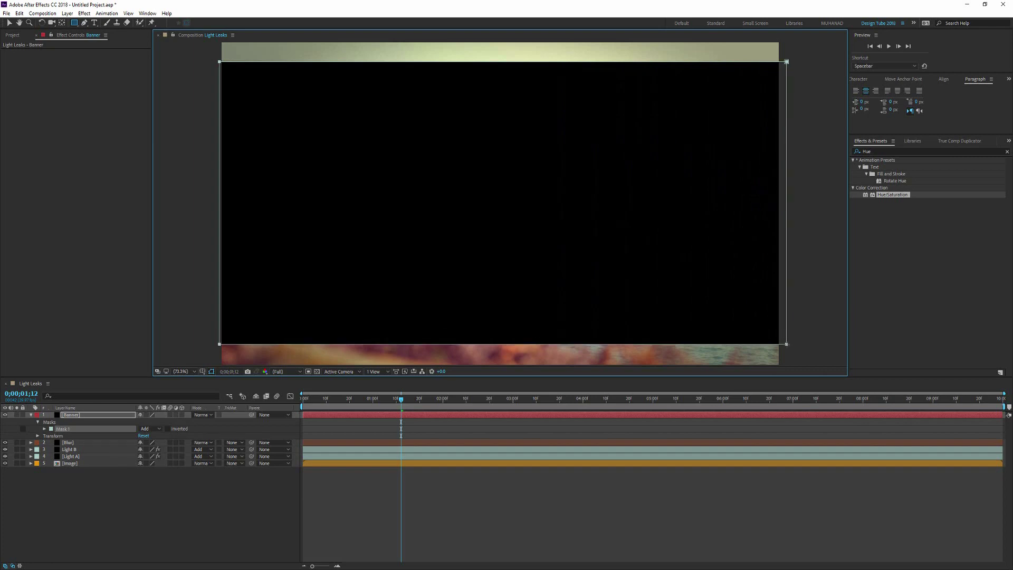
key("ctrl+z")
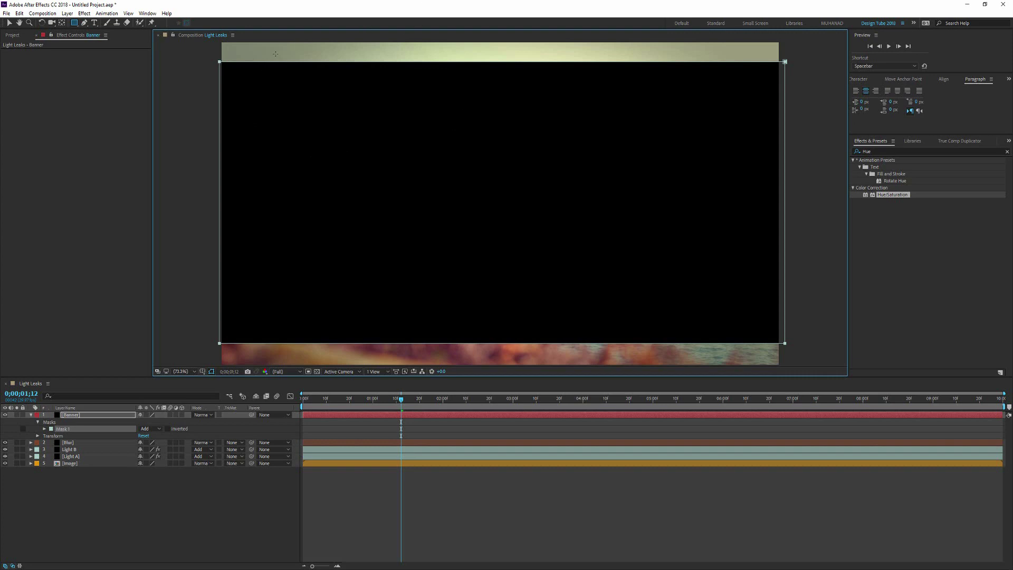
left_click(160, 429)
left_click(161, 455)
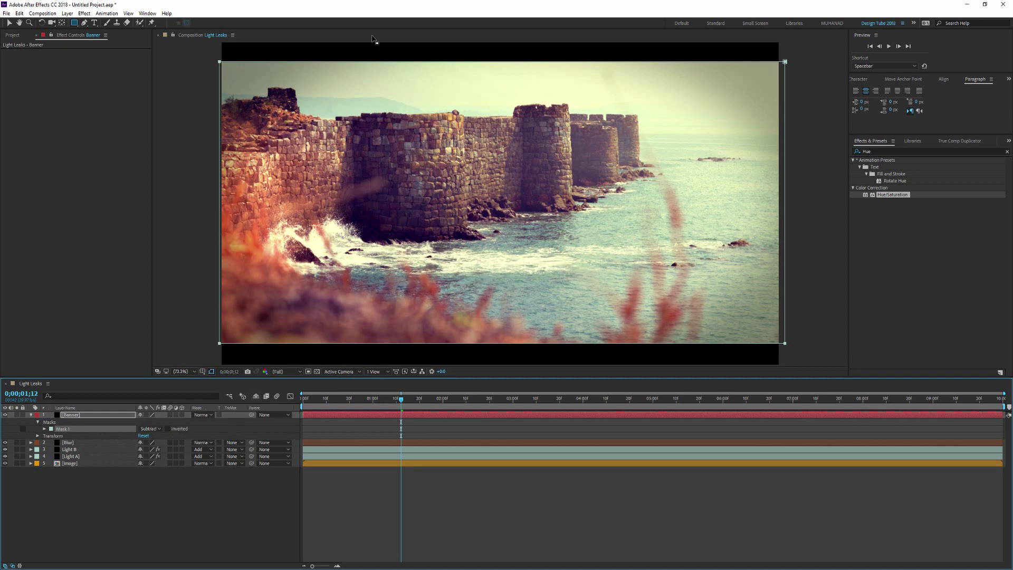
left_click(9, 23)
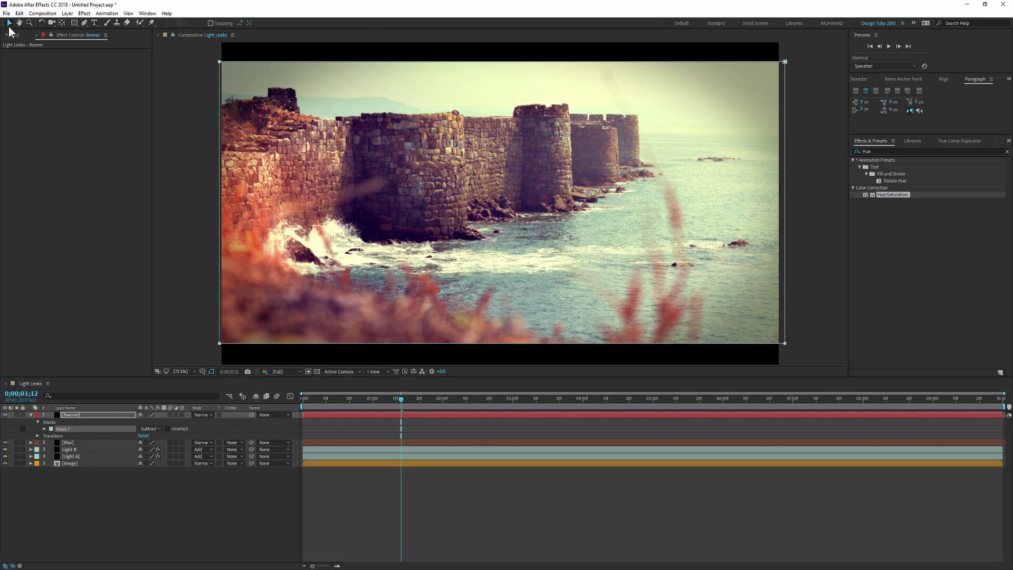
Set the Banner layer's label colour to Purple.
left_click(37, 416)
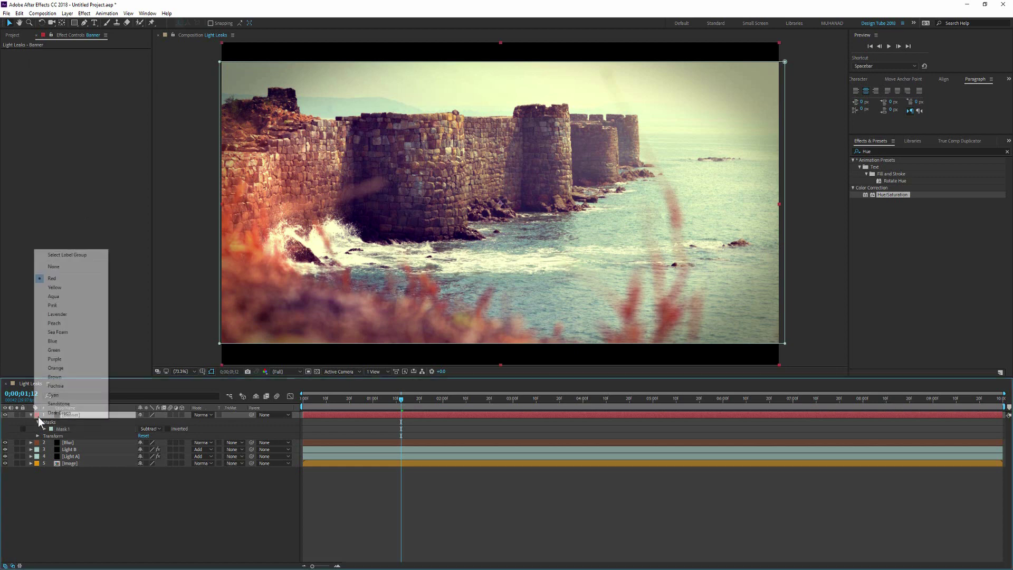
left_click(63, 350)
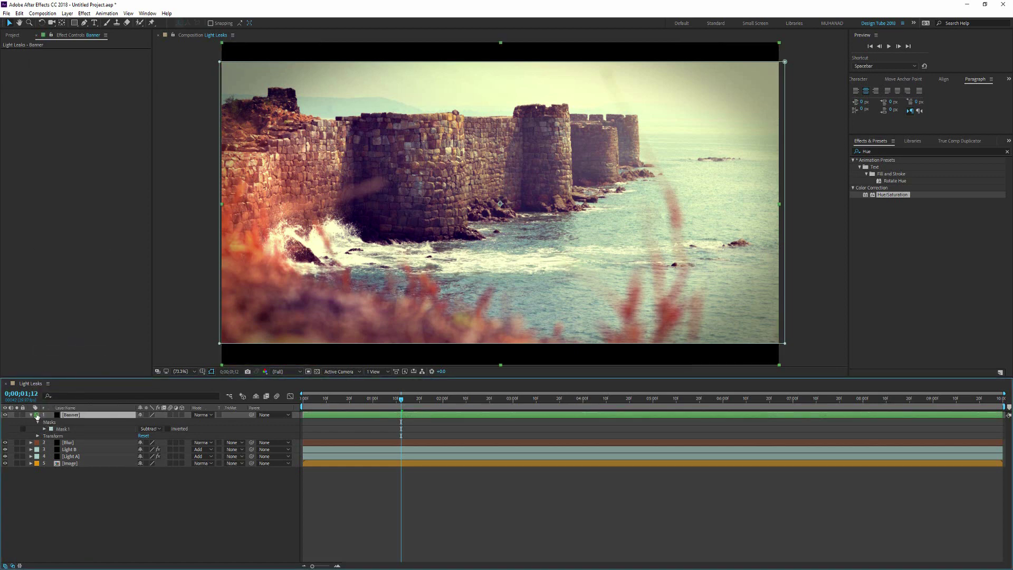
left_click(37, 416)
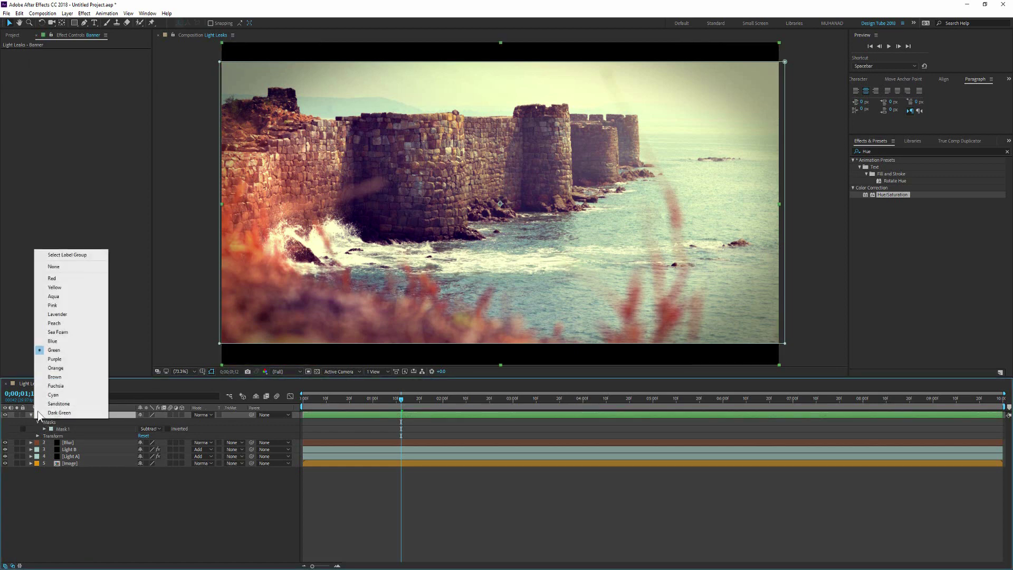
left_click(58, 359)
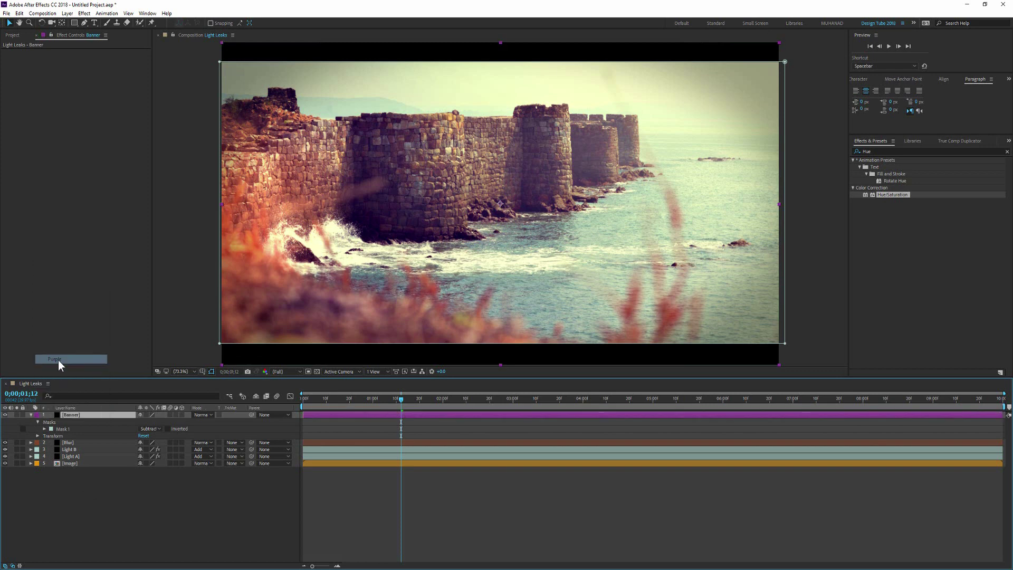
Collapse Banner's properties, select Light B, and fold away its Hue/Saturation effect.
left_click(30, 415)
left_click(112, 486)
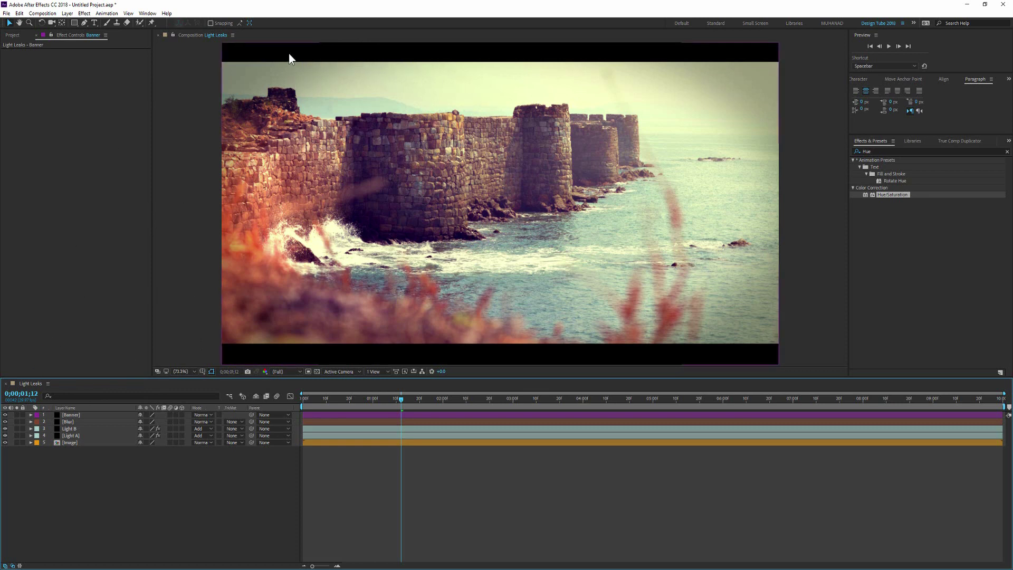
left_click(68, 436)
left_click(70, 428)
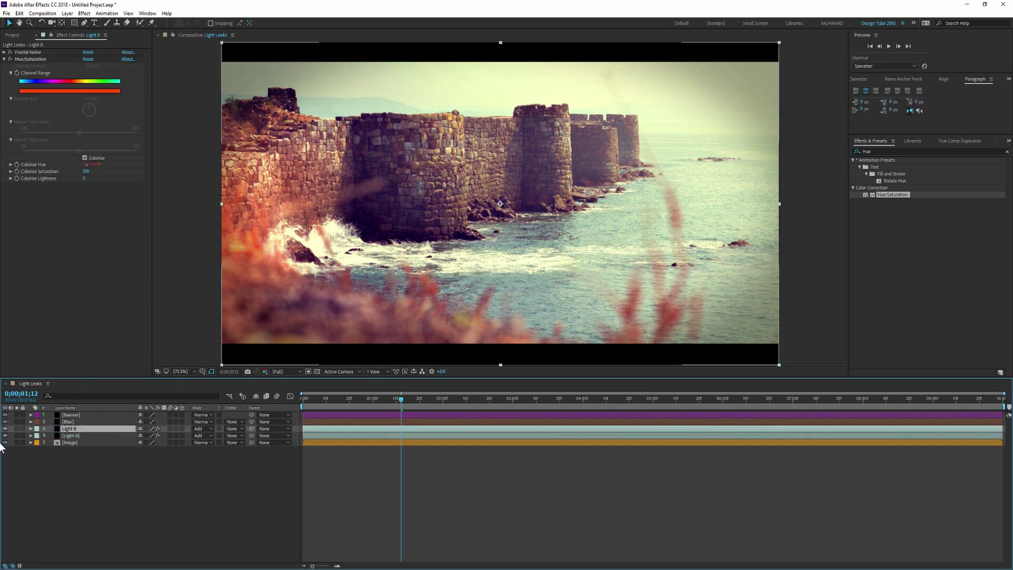
left_click(185, 485)
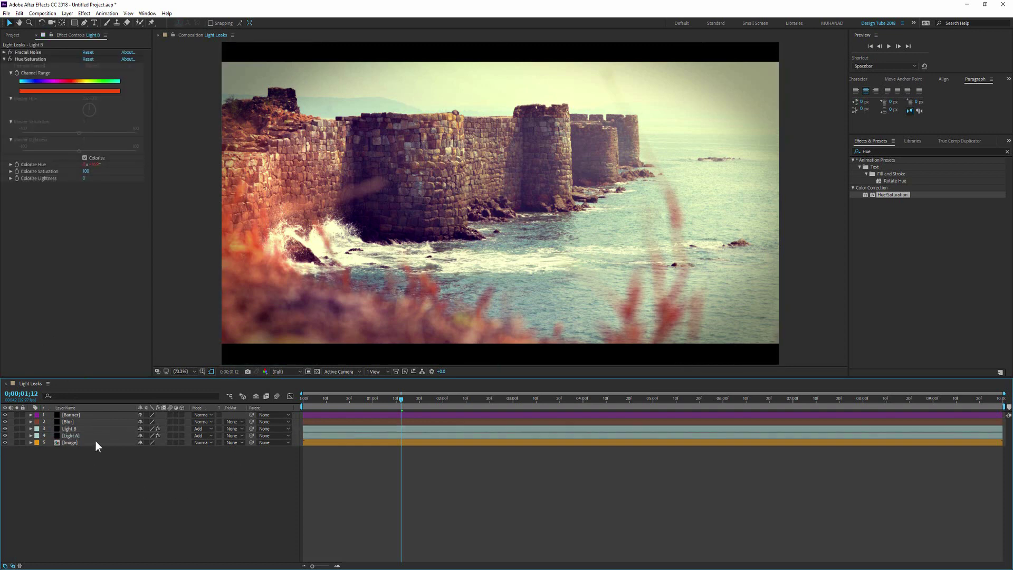
left_click(5, 59)
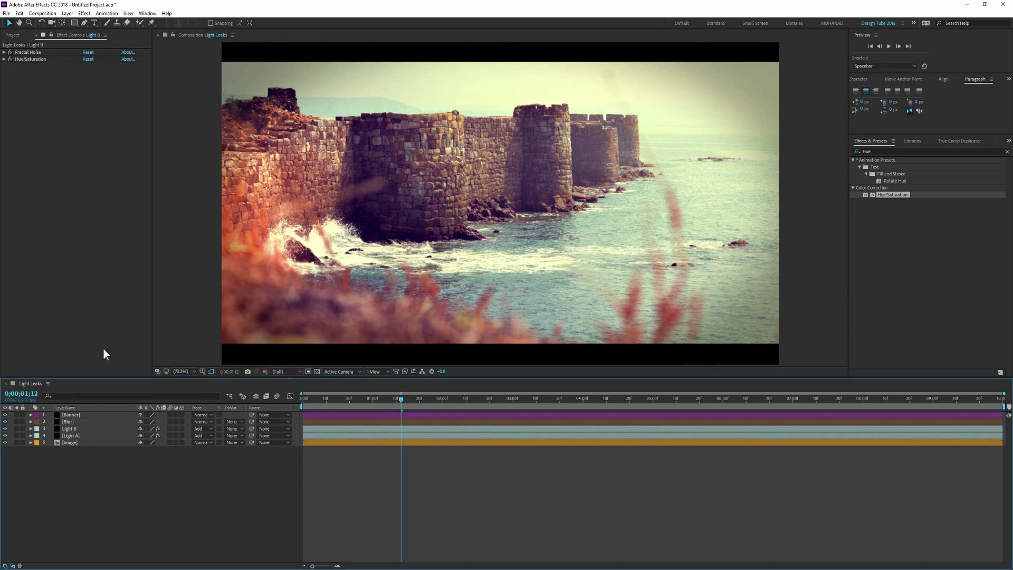
left_click(68, 13)
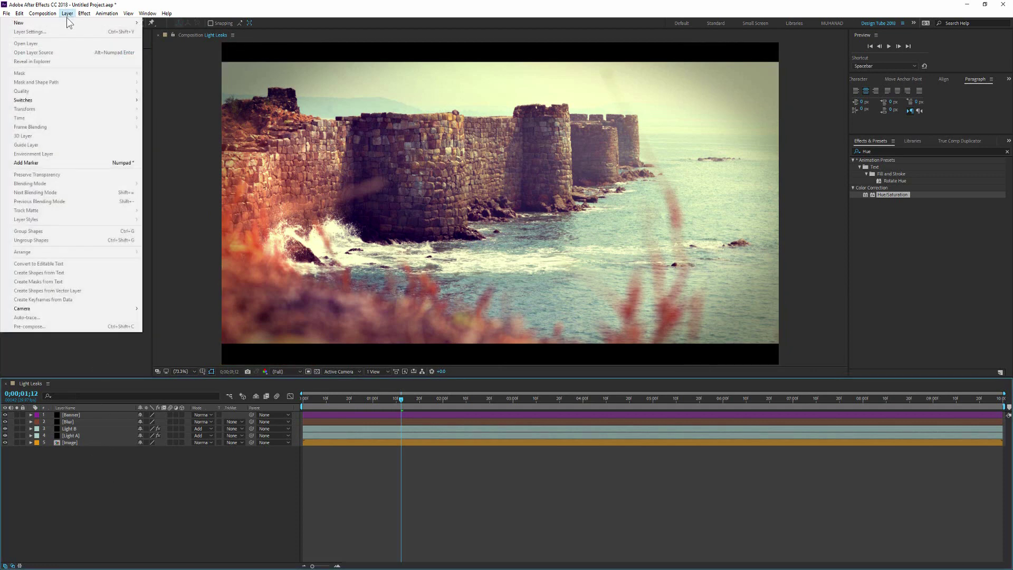
Add an adjustment layer from Layer > New and rename it 'Control'.
mouse_move(60, 22)
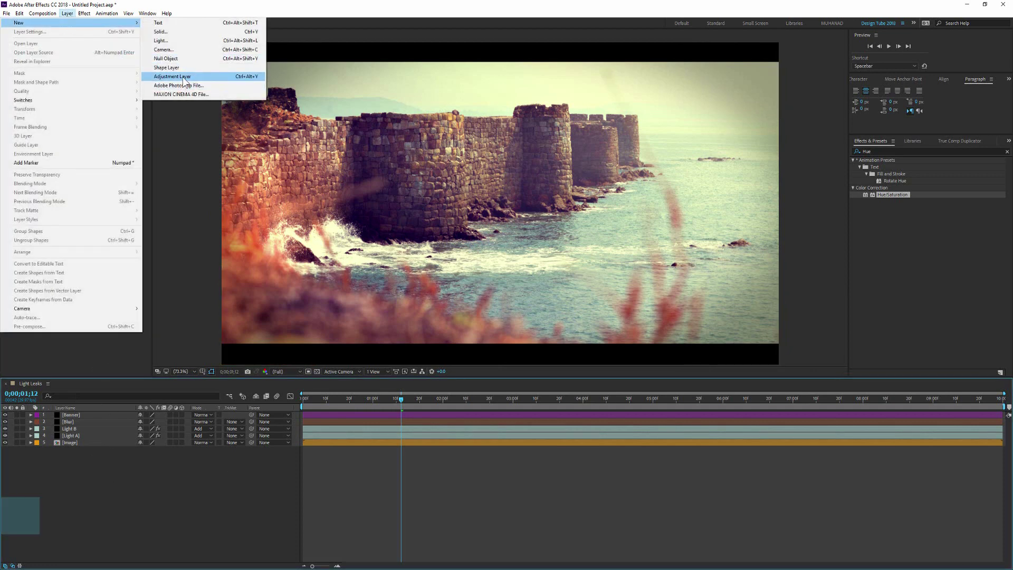
left_click(180, 77)
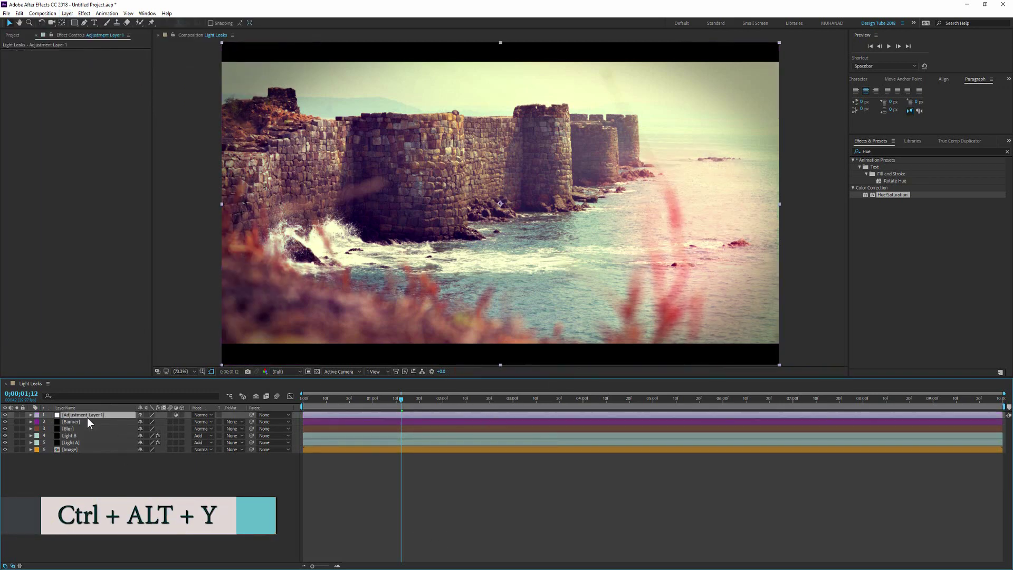
key("Return")
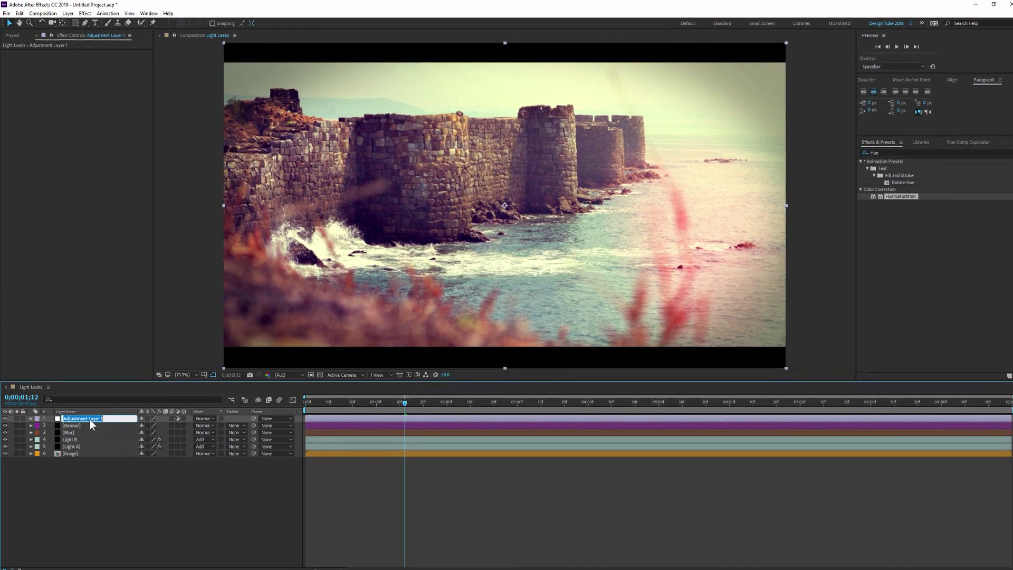
type("Co")
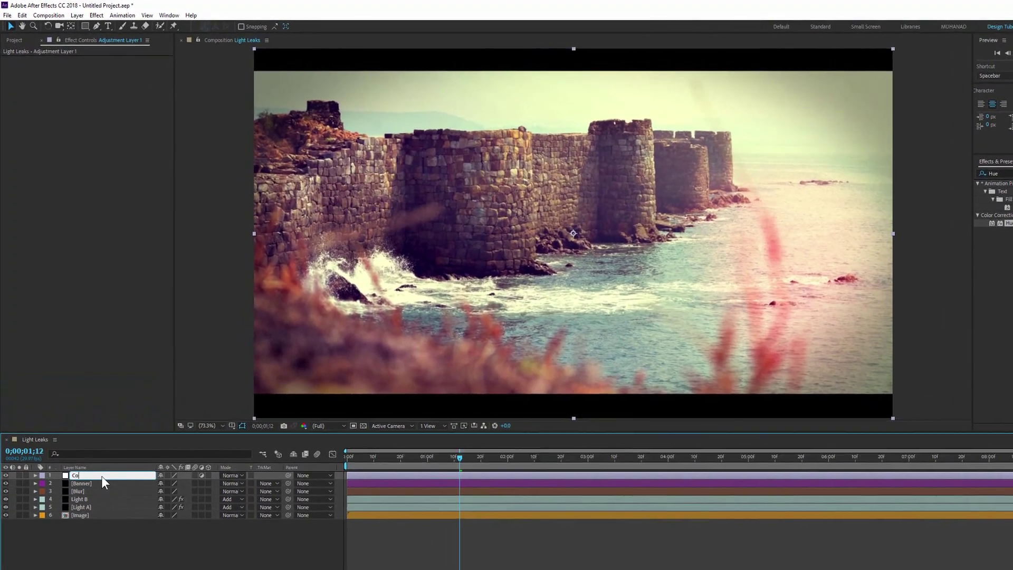
type("ntrol")
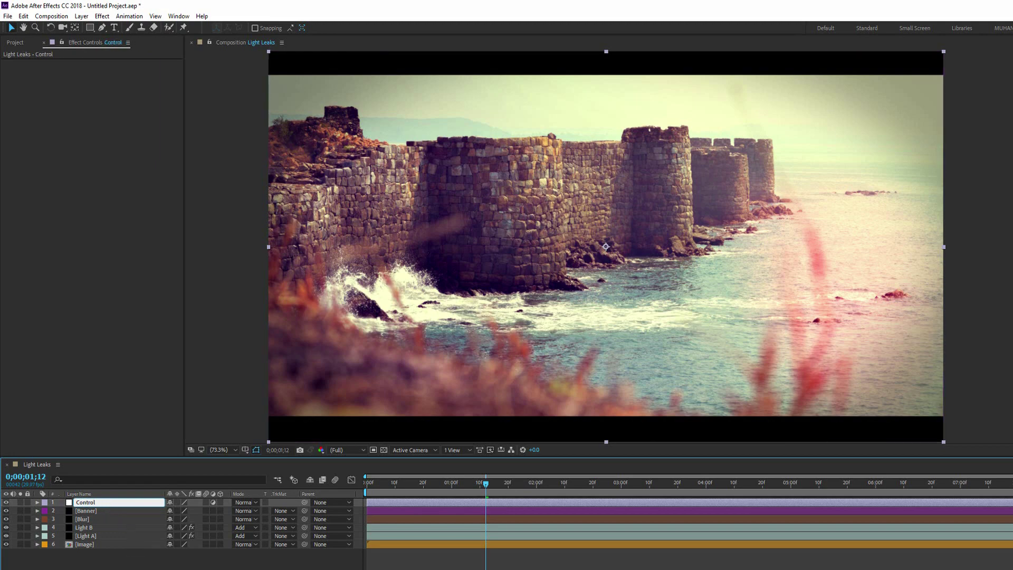
key("Return")
left_click(81, 502)
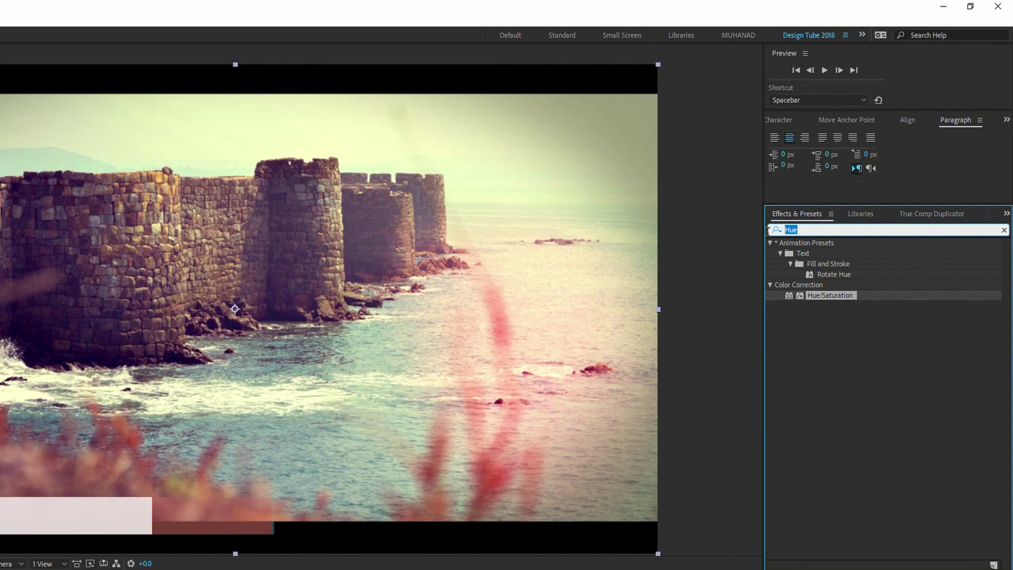
Apply a Slider Control effect to the Control layer and rename it 'Slider Control Banner'.
type("Slid")
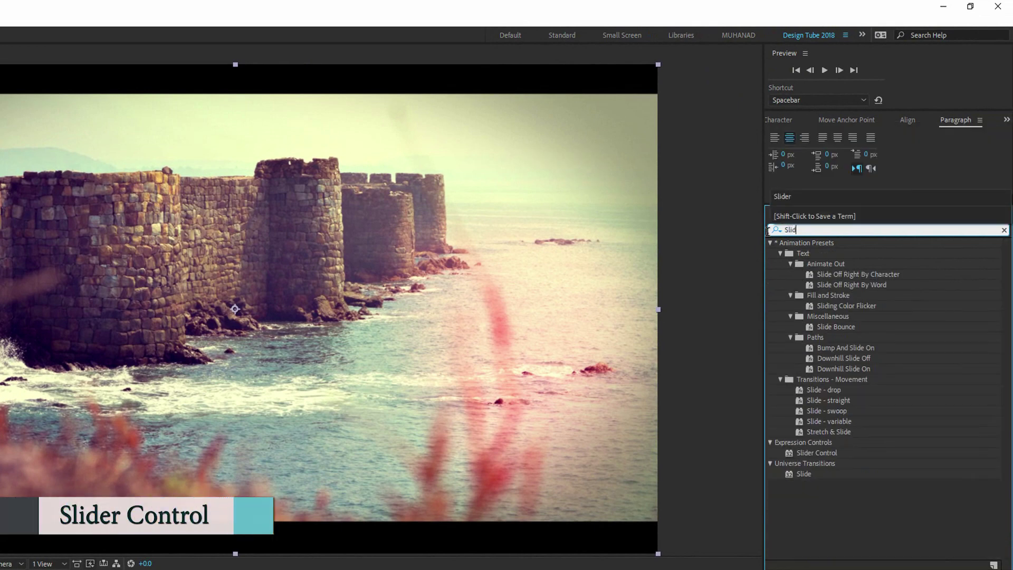
type("er")
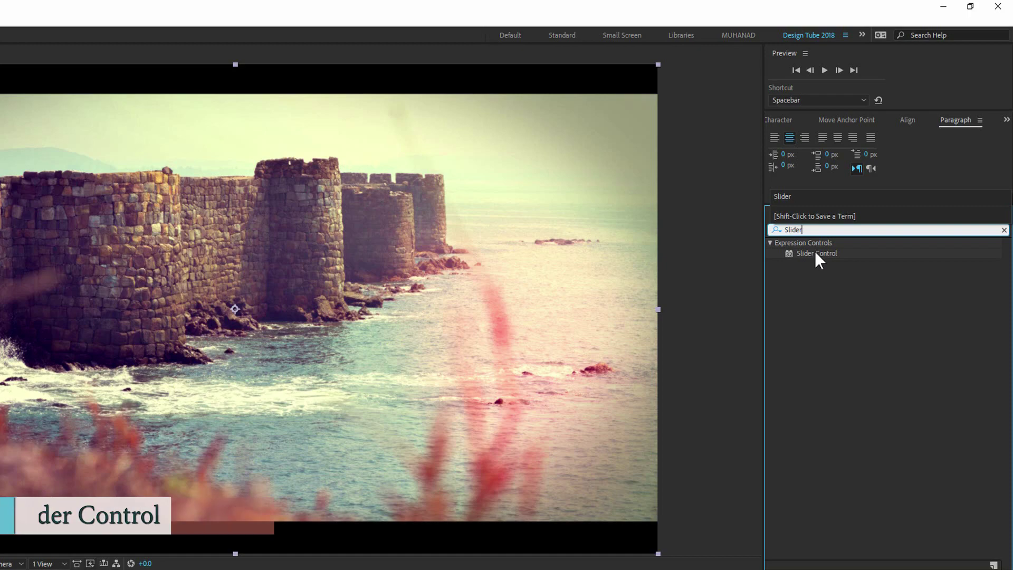
left_click(815, 252)
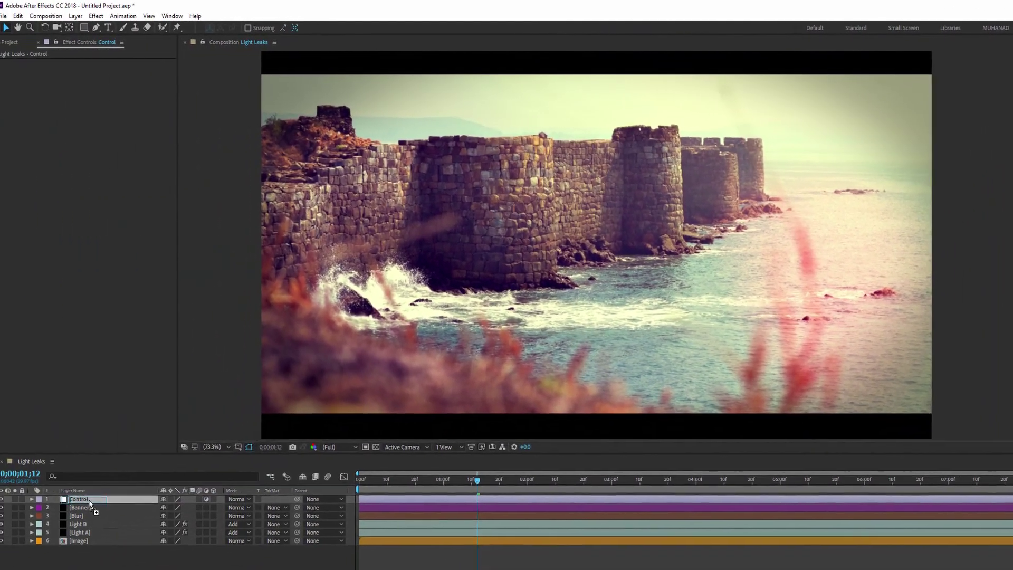
left_click(90, 498)
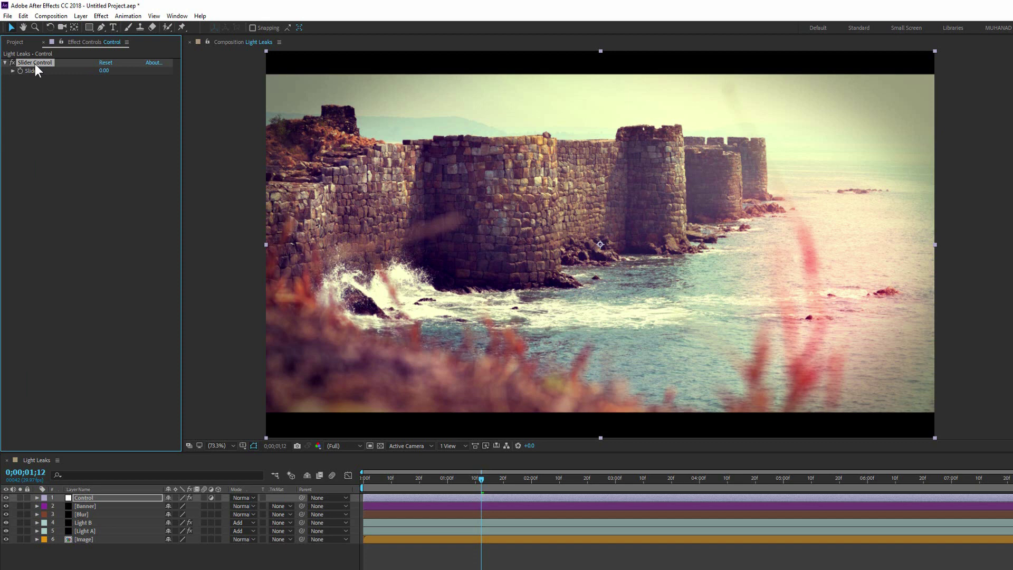
key("Return")
left_click(69, 65)
type("nner")
key("Return")
left_click(38, 61)
Extend the effect's name to 'Slider Control Banner Opacity'.
key("Return")
left_click(83, 63)
type("Opac")
type("ity")
key("Return")
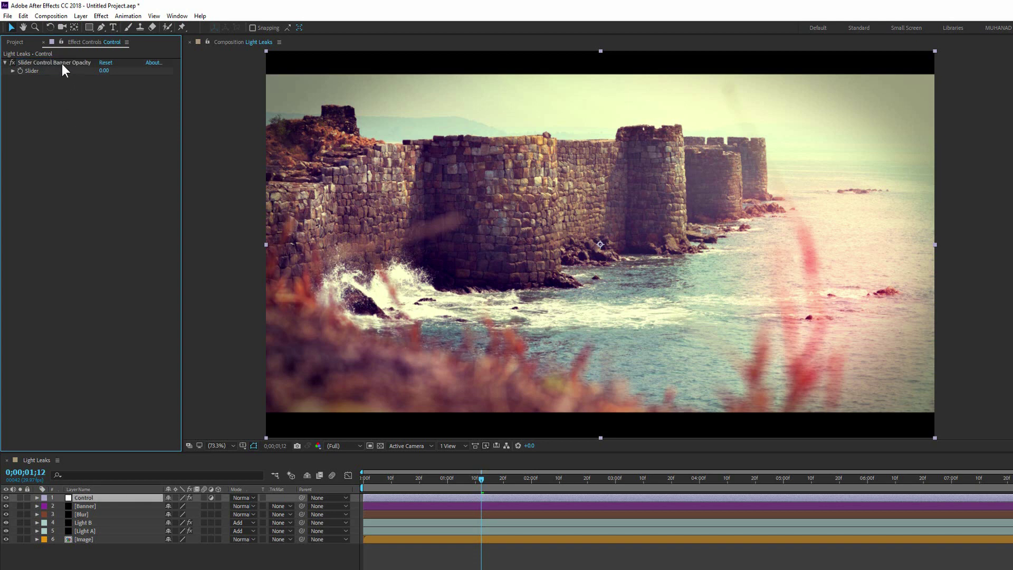
left_click(62, 63)
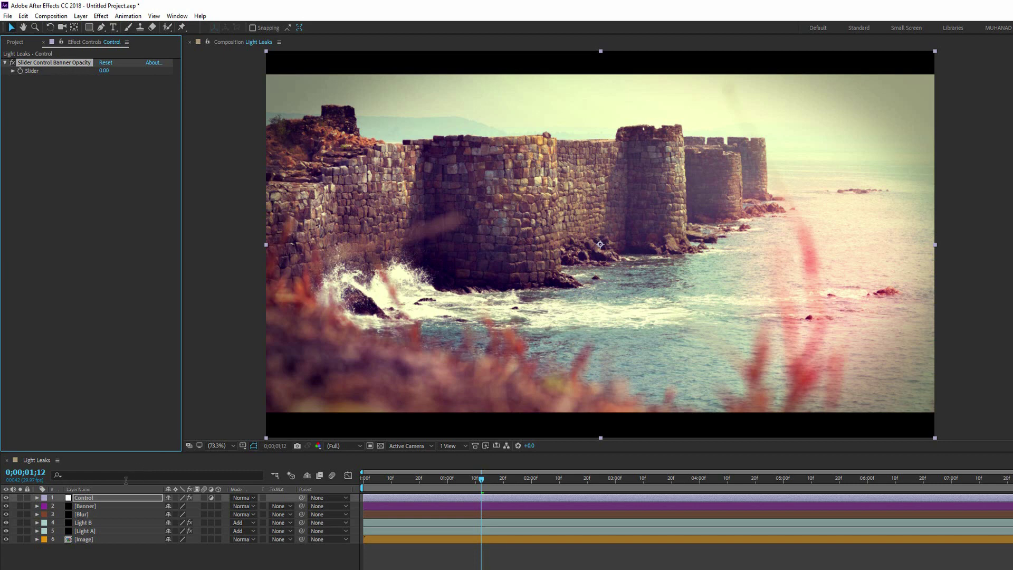
left_click(88, 506)
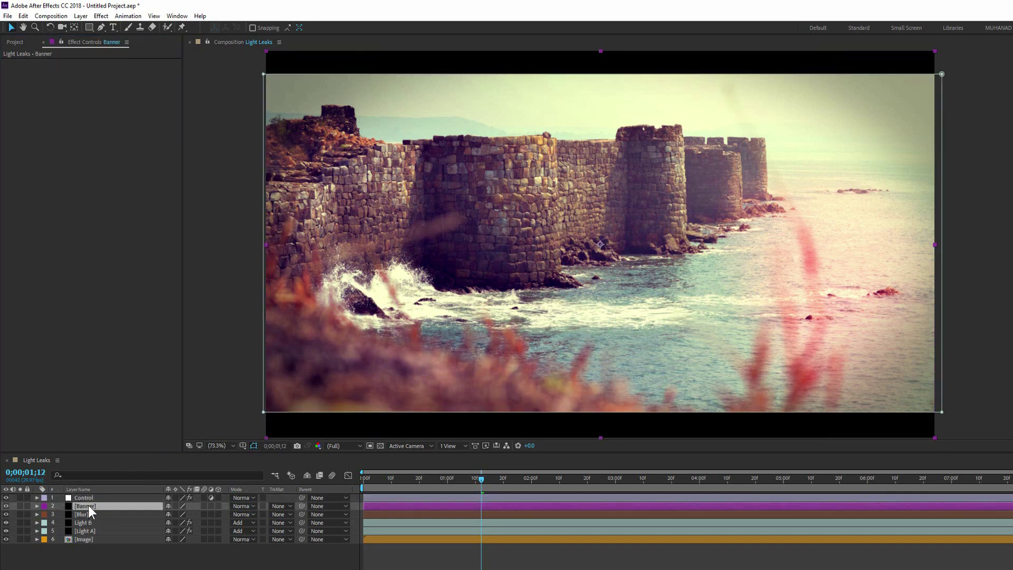
Link Banner's Opacity by expression to the Control layer's Banner Opacity slider.
key("t")
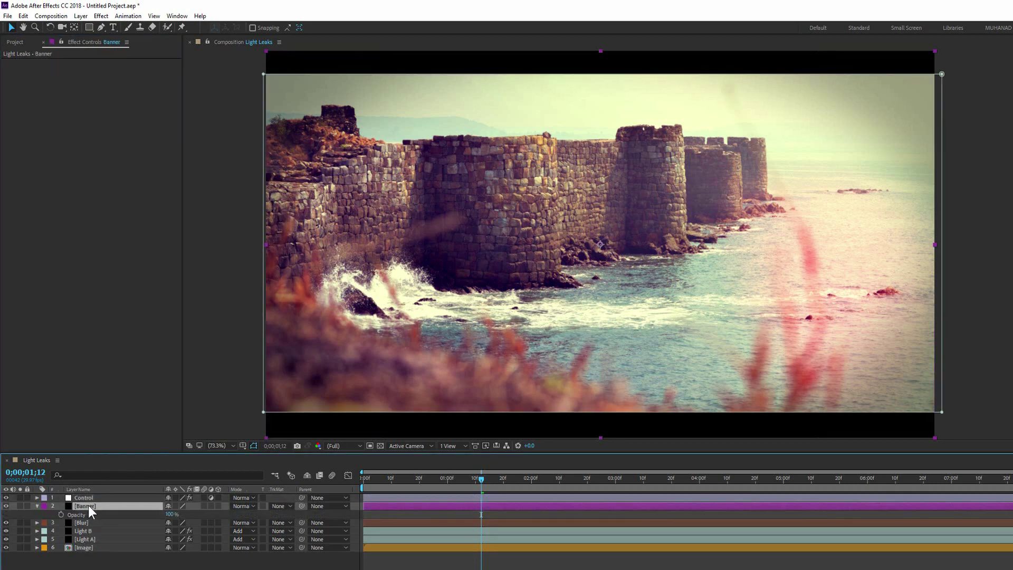
left_click(61, 515, "alt")
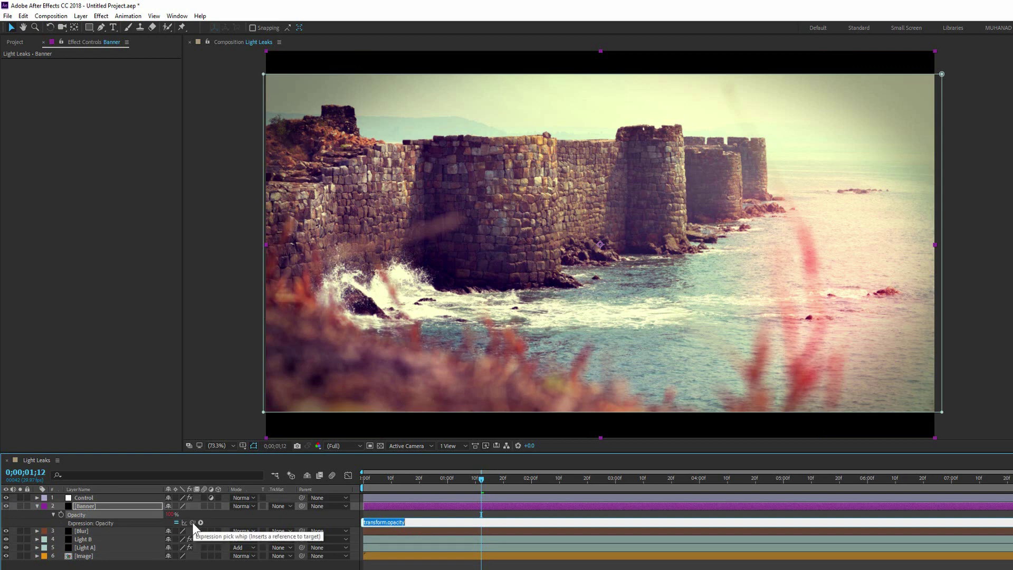
left_click(86, 498)
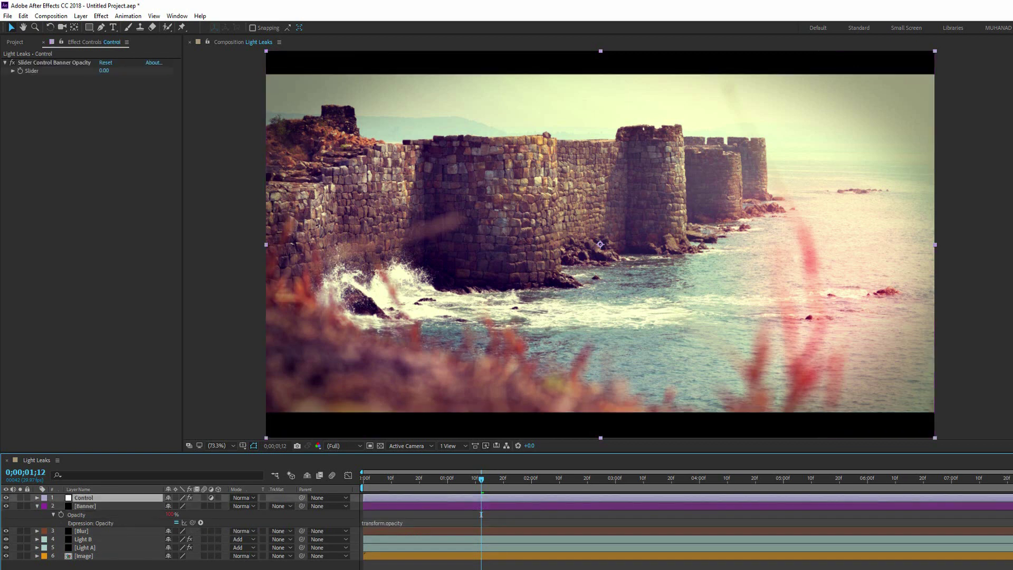
left_click_drag(105, 74, 103, 74)
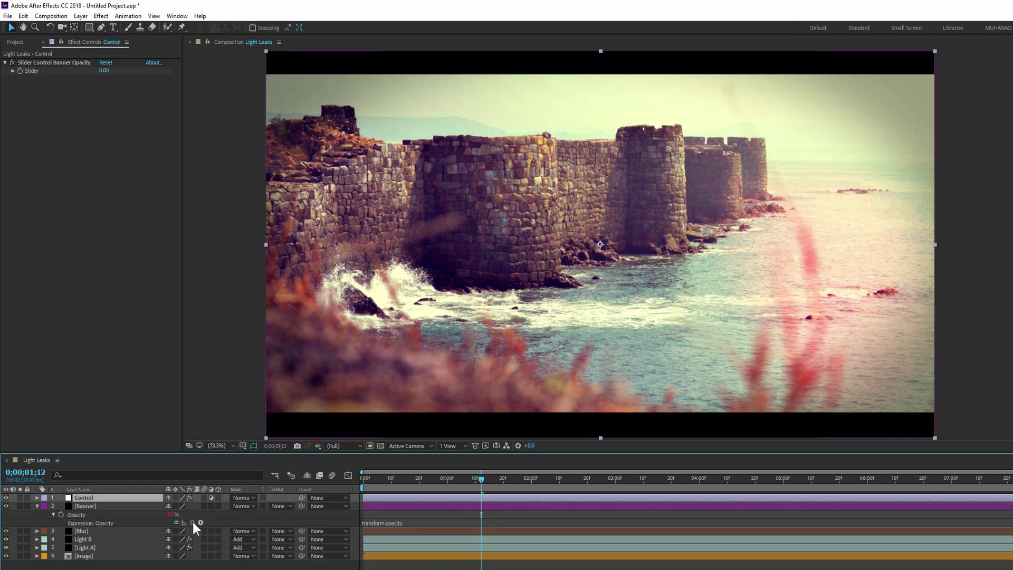
left_click_drag(192, 521, 36, 77)
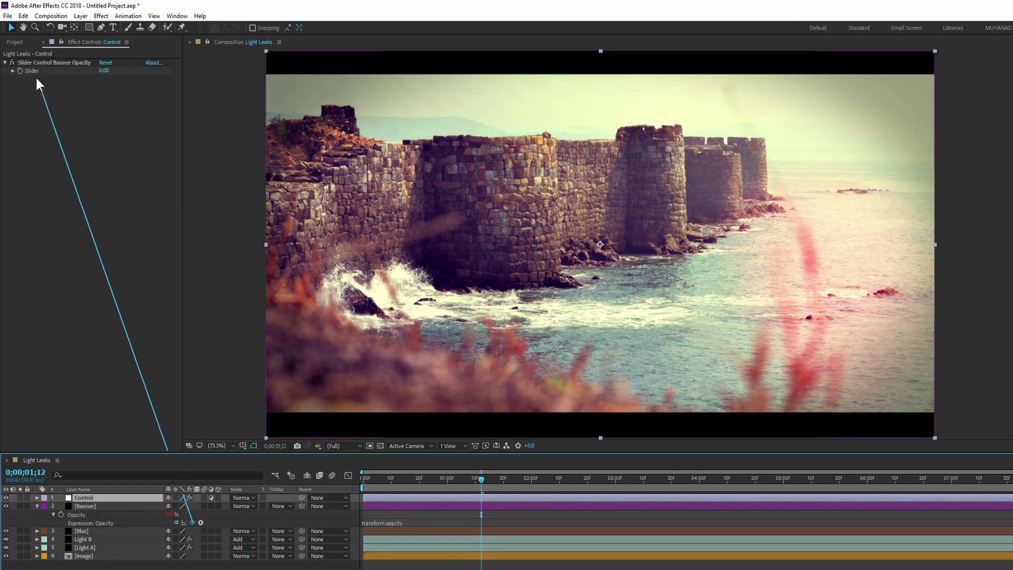
left_click_drag(36, 78, 30, 72)
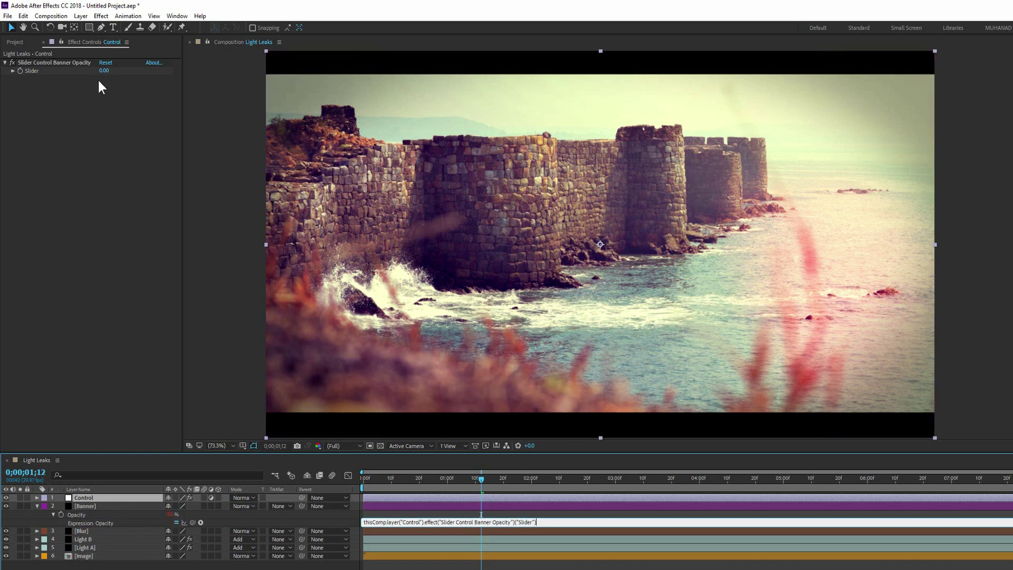
left_click(117, 184)
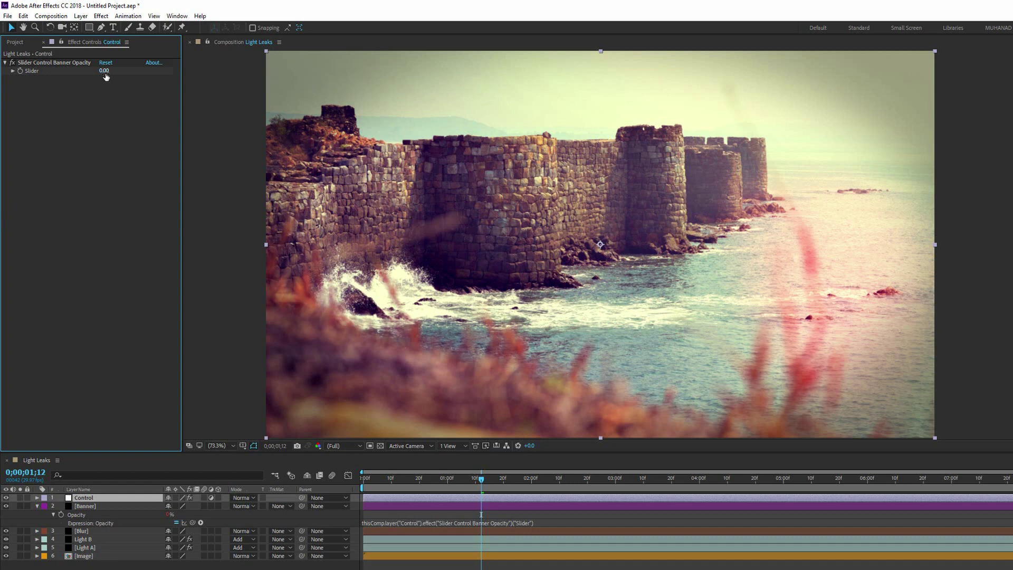
Raise the Banner Opacity slider to 100 so the letterbox bars turn solid black.
left_click_drag(107, 77, 131, 73)
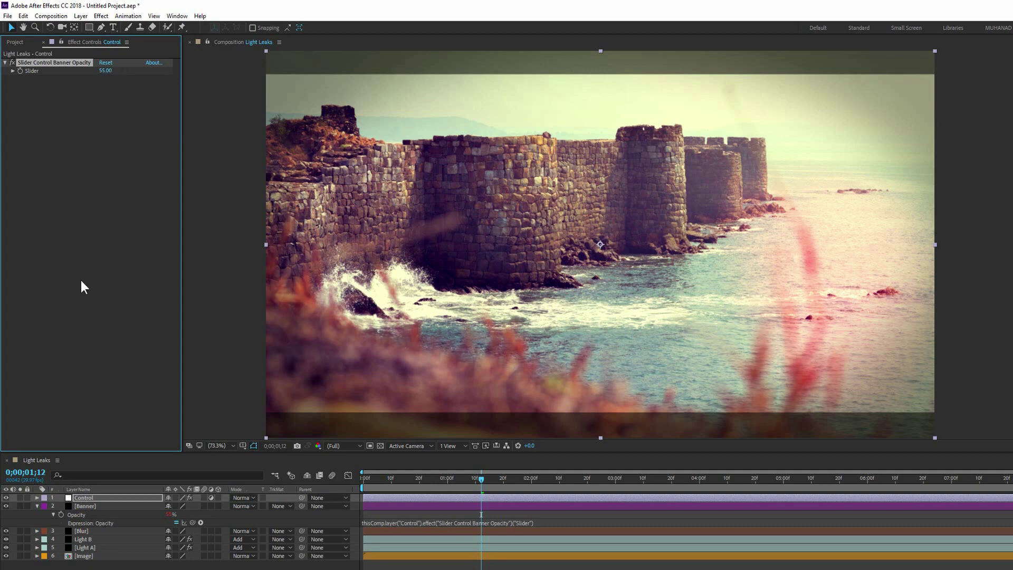
mouse_move(100, 71)
left_mouse_down()
mouse_move(199, 71)
mouse_move(147, 71)
left_mouse_up()
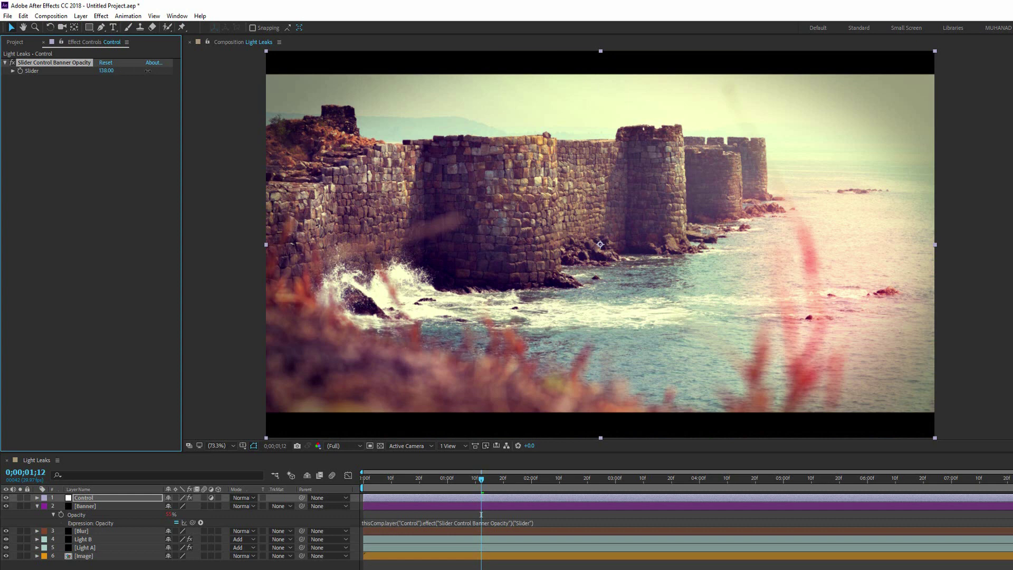
left_click(107, 71)
type("100")
left_click(110, 122)
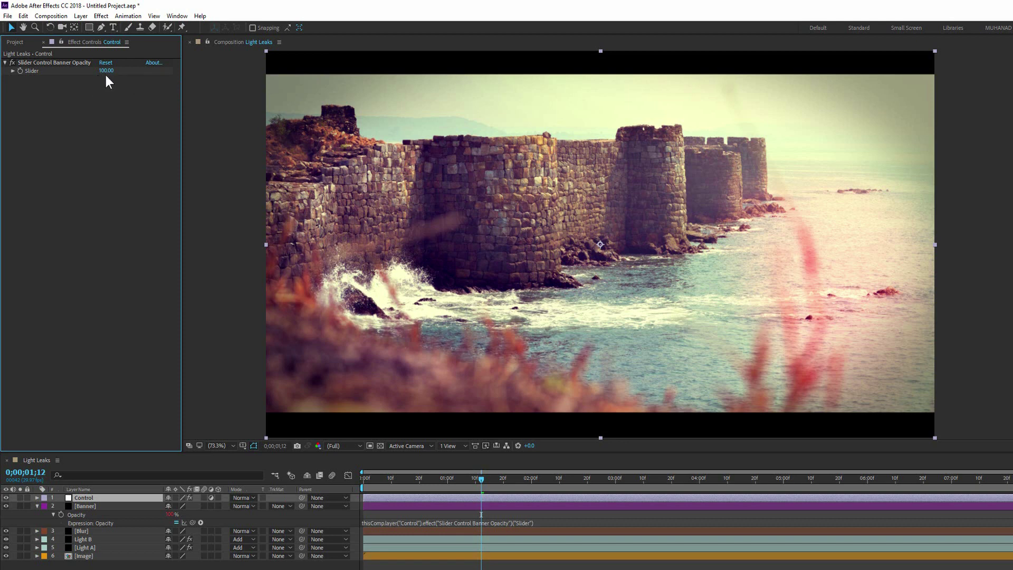
key("Return")
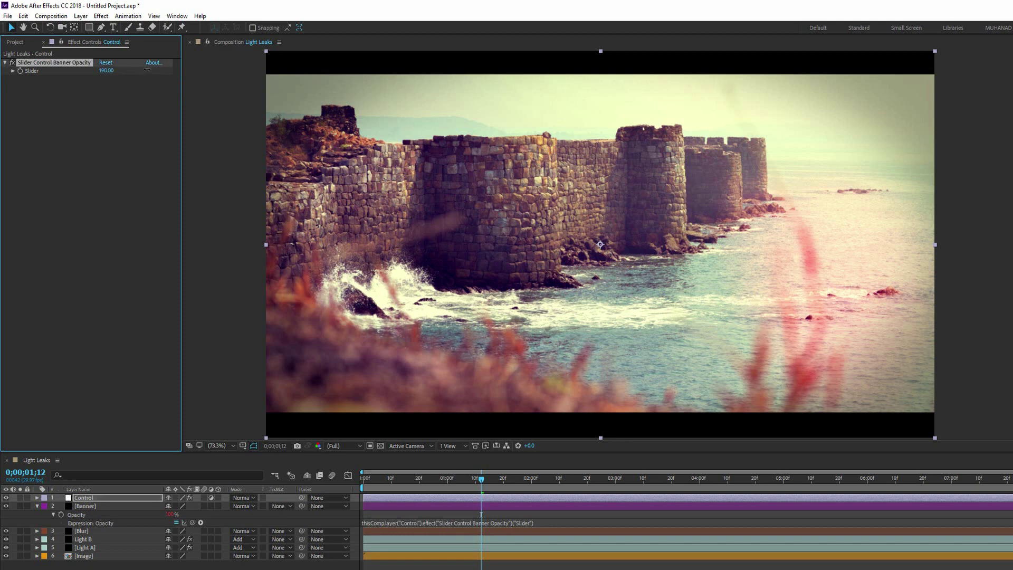
Settle Banner Opacity at 55, then collapse the Banner layer and select Light A.
mouse_move(113, 70)
left_mouse_down()
mouse_move(132, 65)
mouse_move(128, 74)
left_mouse_up()
left_click(106, 71)
type("55")
left_click(103, 170)
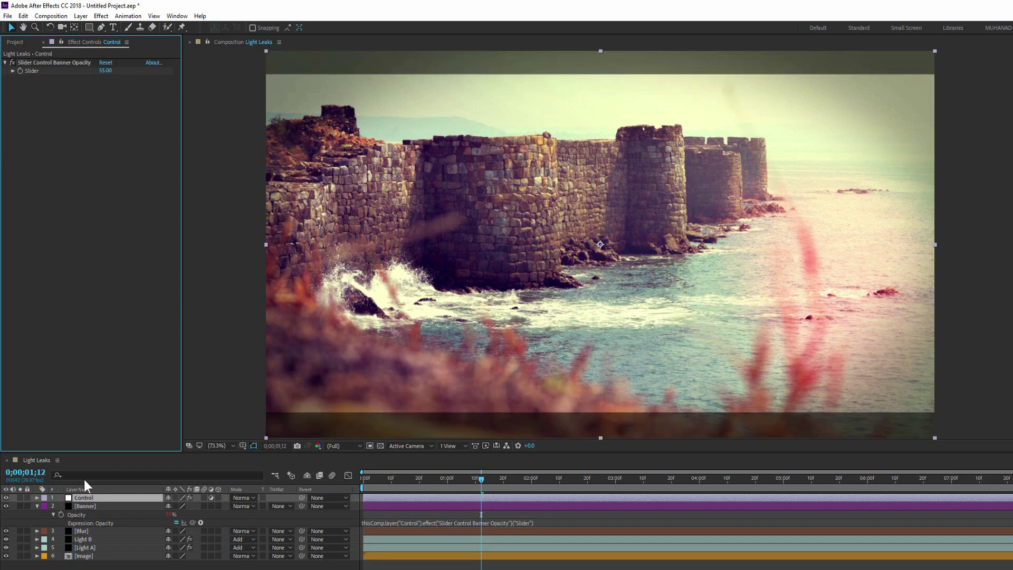
left_click(37, 506)
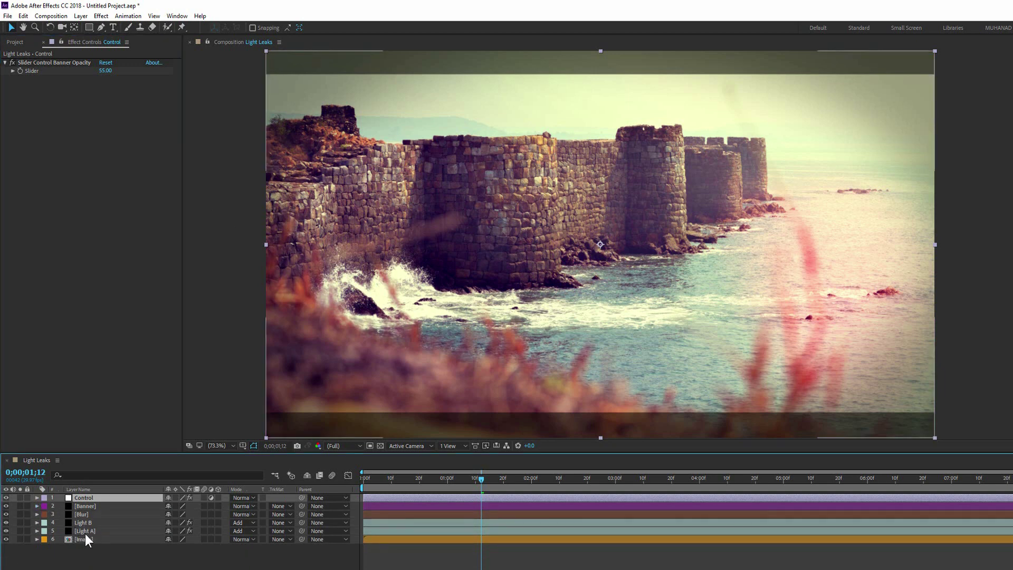
left_click(85, 531)
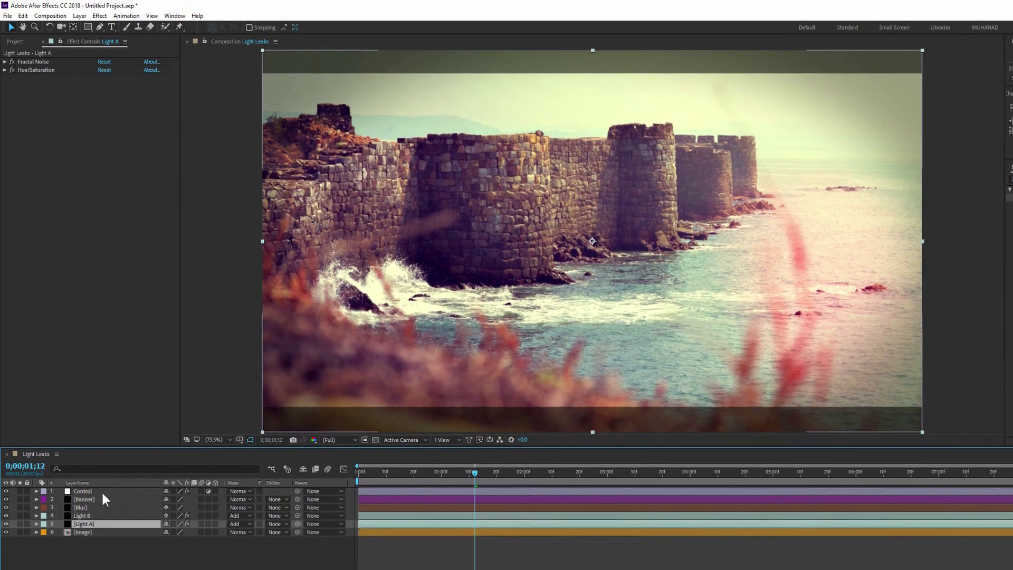
Drop a second Slider Control onto the Control layer and name it 'Slider Control Light A'.
left_click(100, 492)
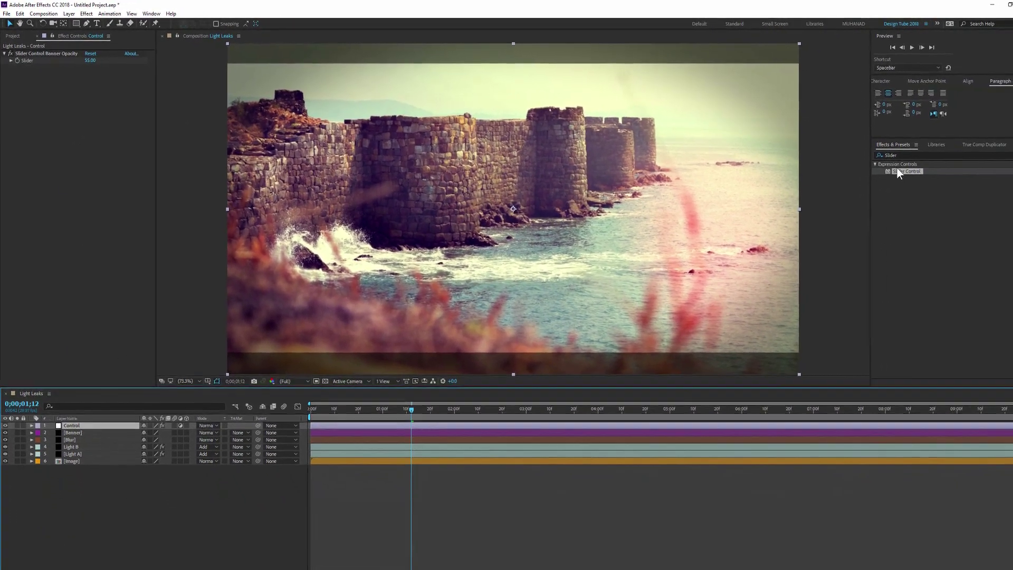
mouse_move(899, 172)
left_mouse_down()
mouse_move(82, 426)
mouse_move(79, 417)
left_mouse_up()
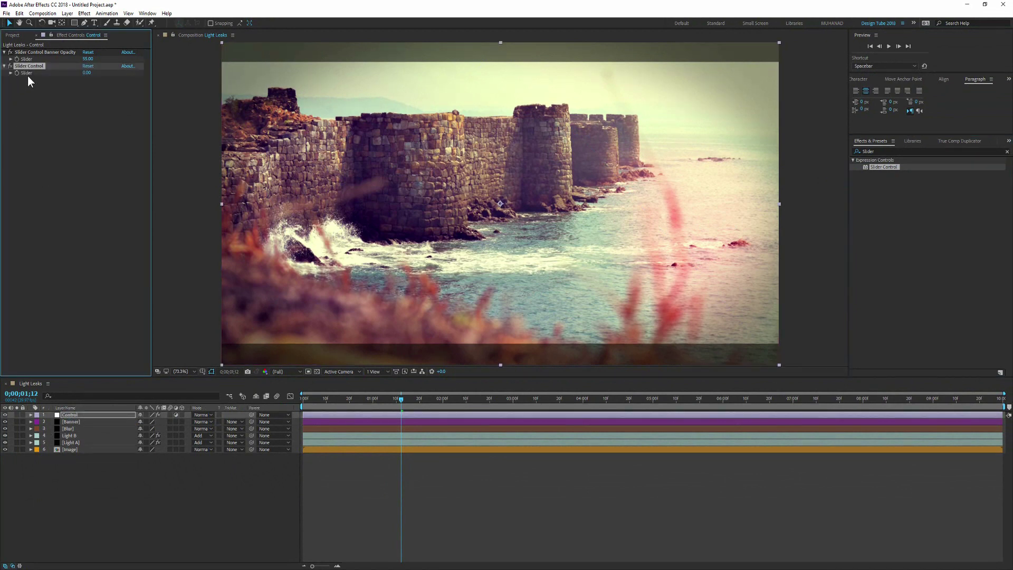
key("Return")
left_click(54, 66)
type("ght A")
key("Return")
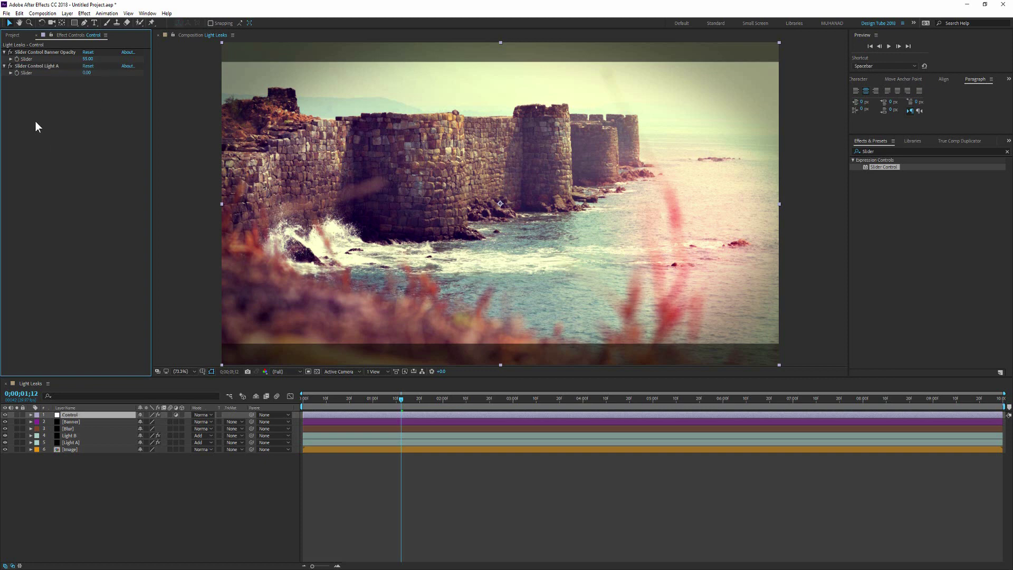
left_click(48, 66)
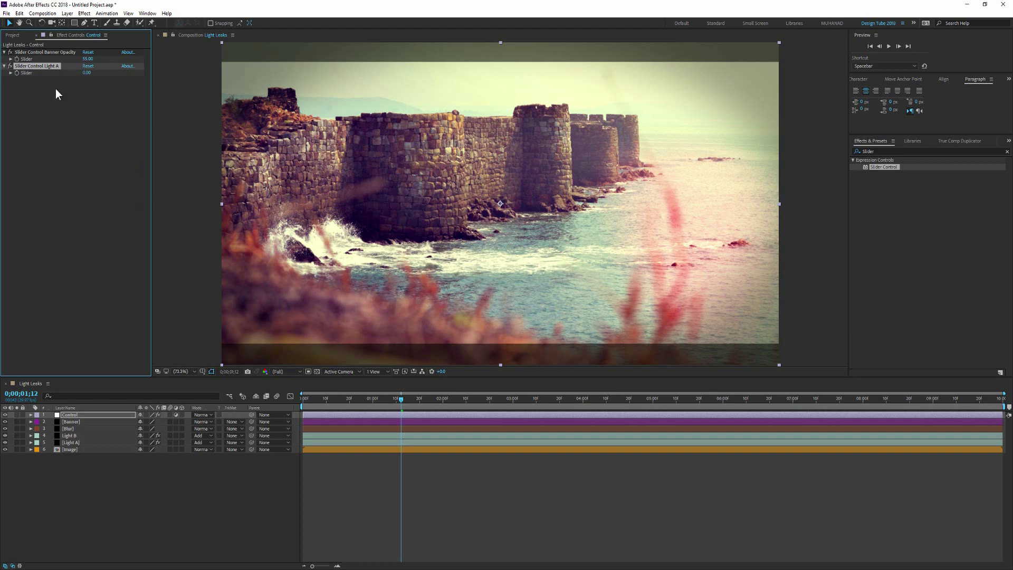
left_click(69, 436)
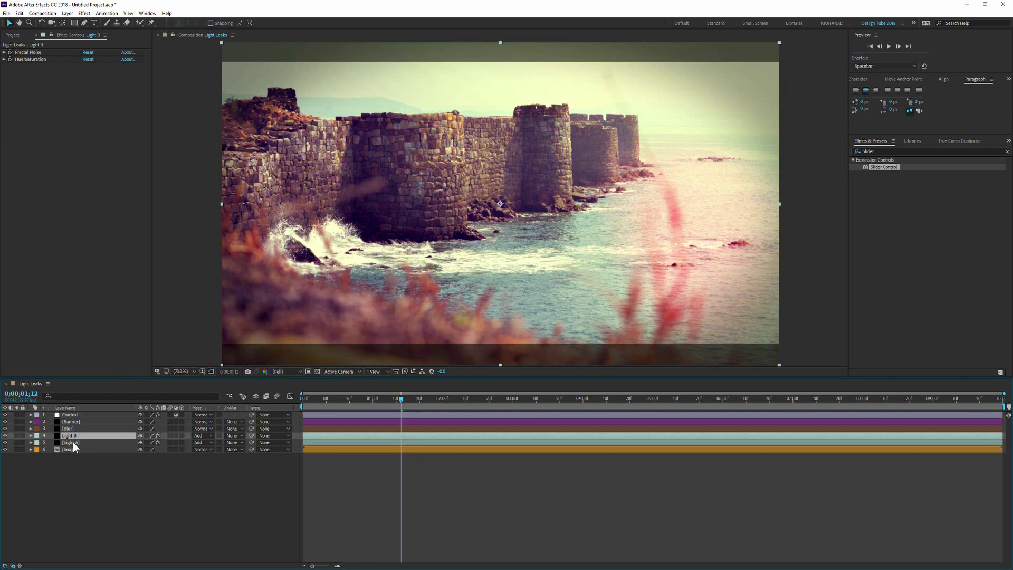
Link Light A's Opacity by expression to the Slider Control Light A slider.
left_click(74, 443)
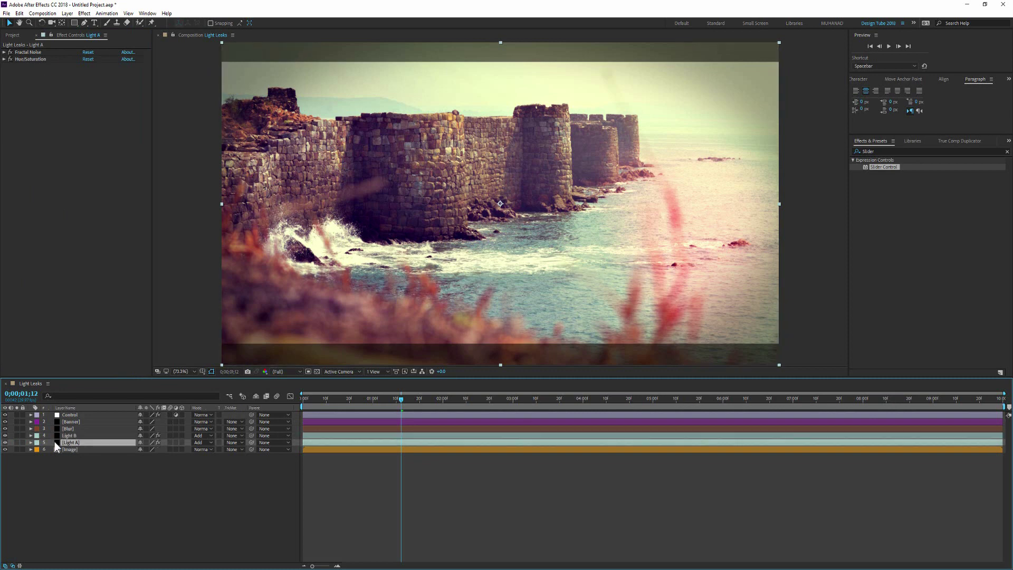
key("t")
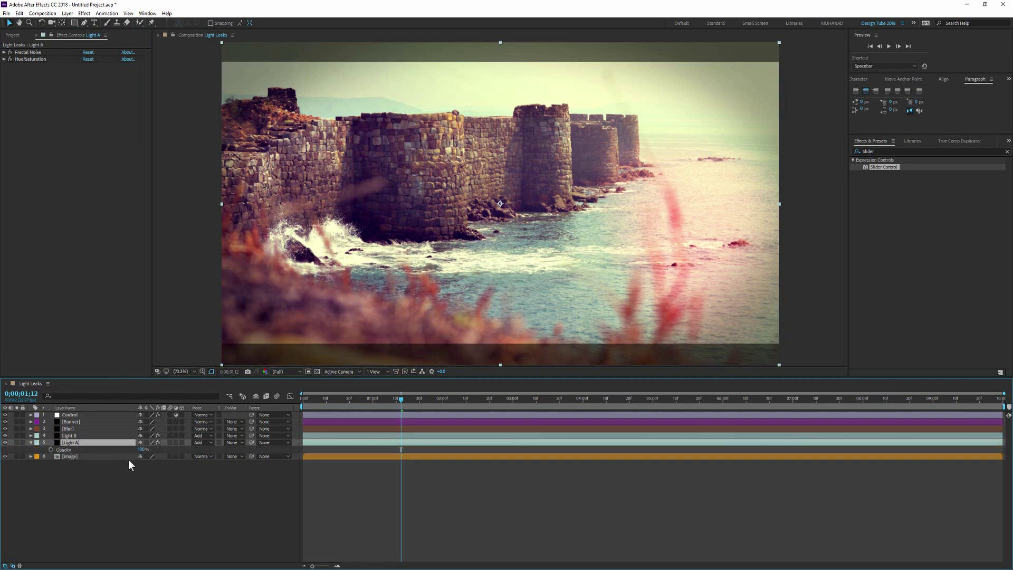
left_click(51, 450, "alt")
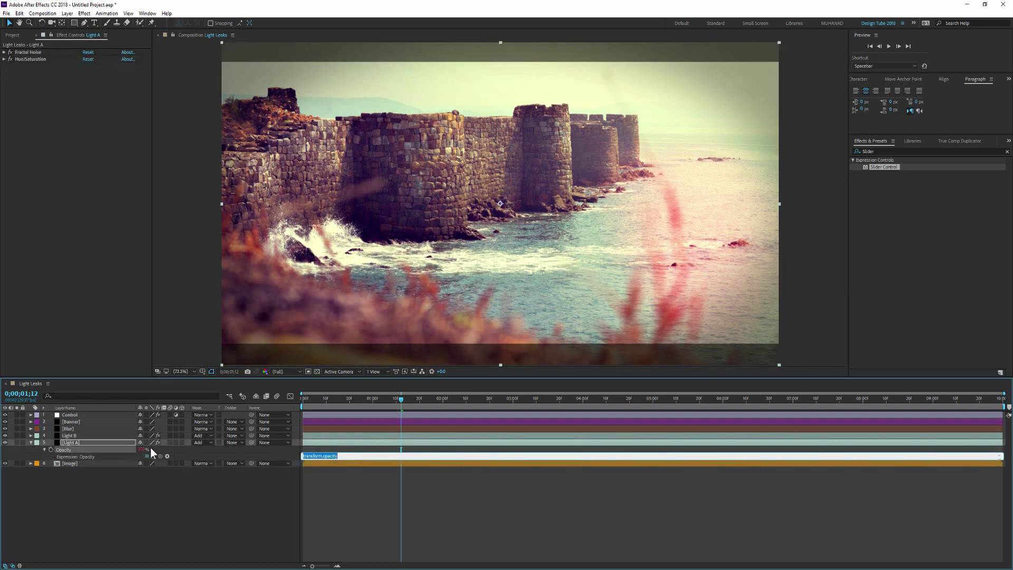
left_click(71, 416)
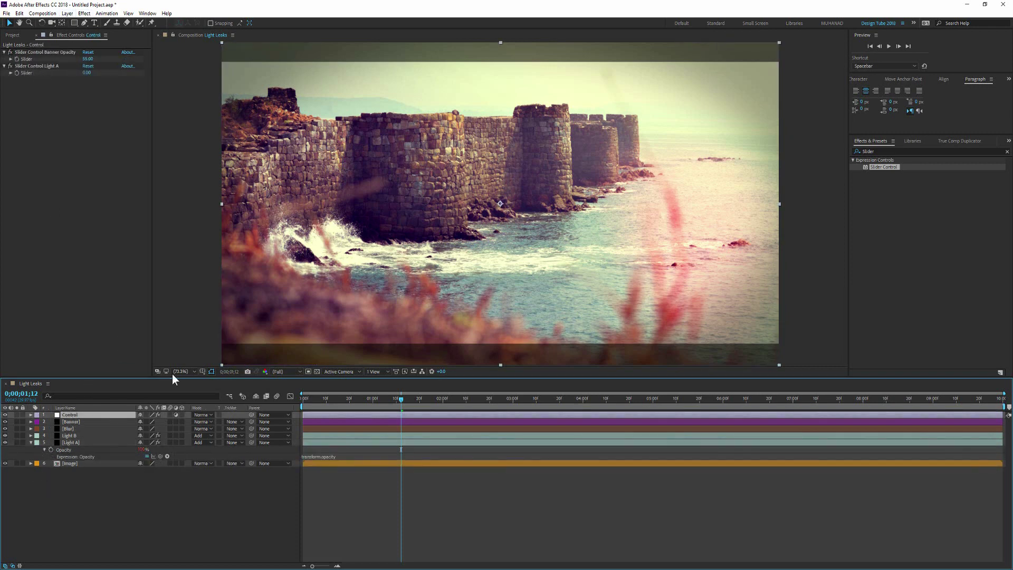
left_click_drag(161, 457, 20, 72)
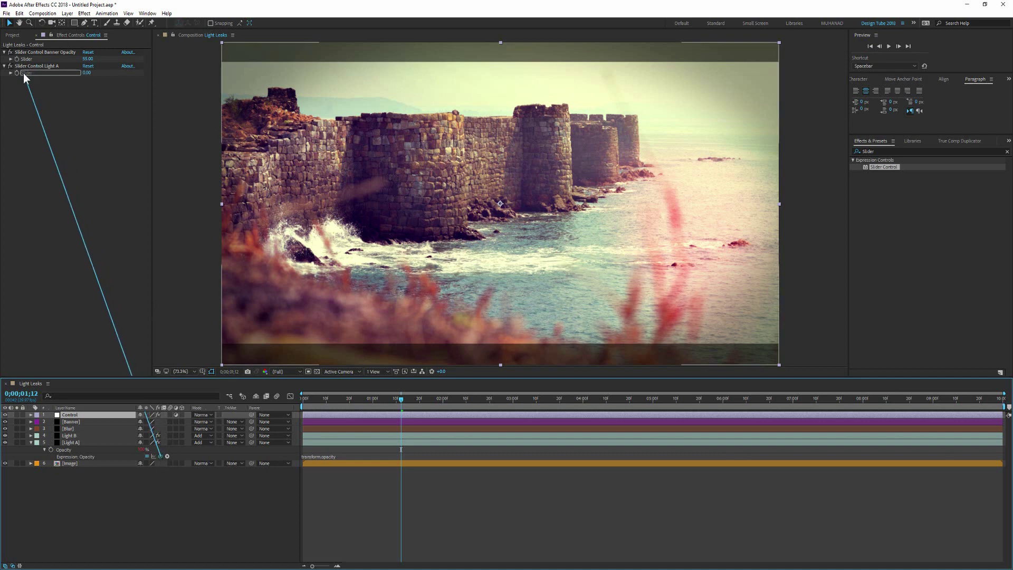
left_click_drag(21, 72, 24, 73)
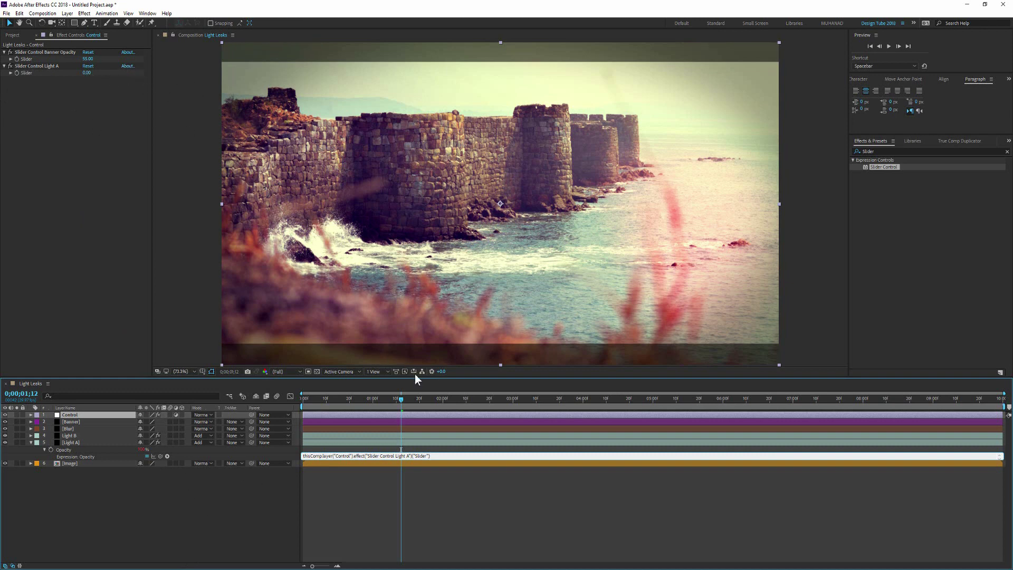
left_click(100, 102)
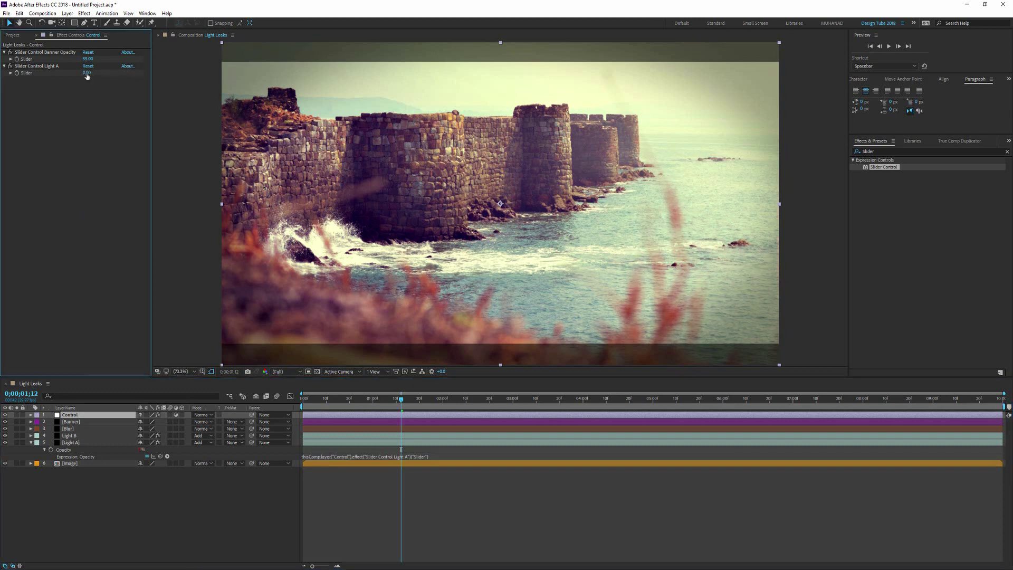
Adjust the Light A slider to 66 for a visible warm leak, then collapse Light A.
left_click_drag(85, 72, 147, 81)
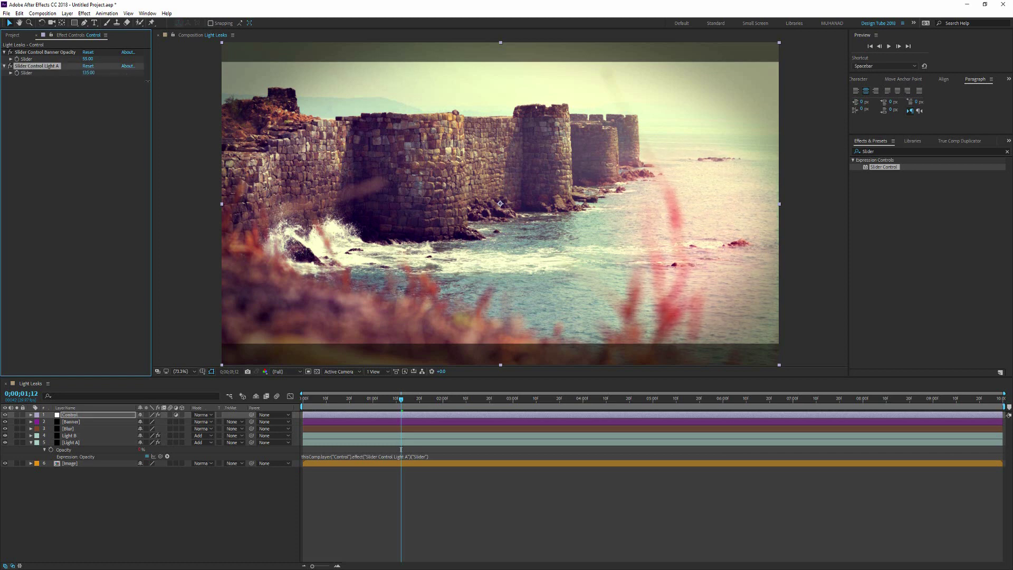
mouse_move(215, 86)
left_mouse_down()
mouse_move(107, 83)
mouse_move(133, 84)
left_mouse_up()
left_click_drag(402, 400, 340, 400)
left_click_drag(89, 73, 86, 74)
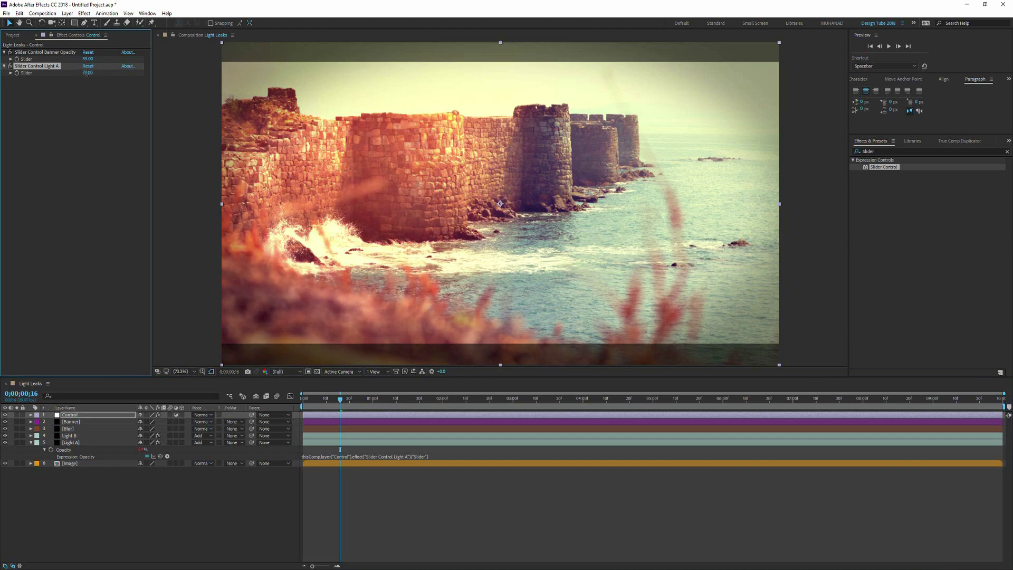
left_click_drag(86, 75, 81, 78)
left_click(87, 73)
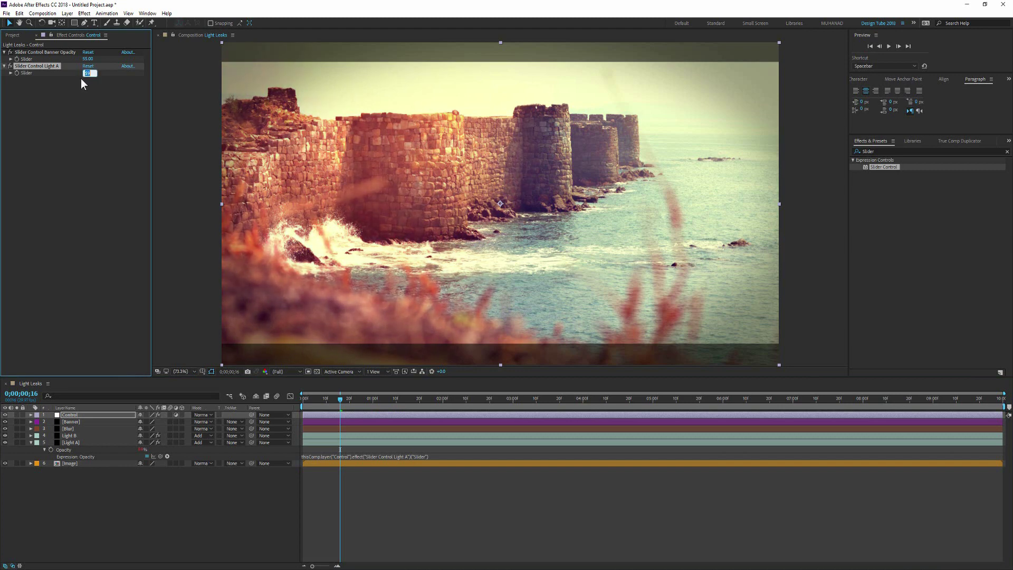
type("66")
key("Return")
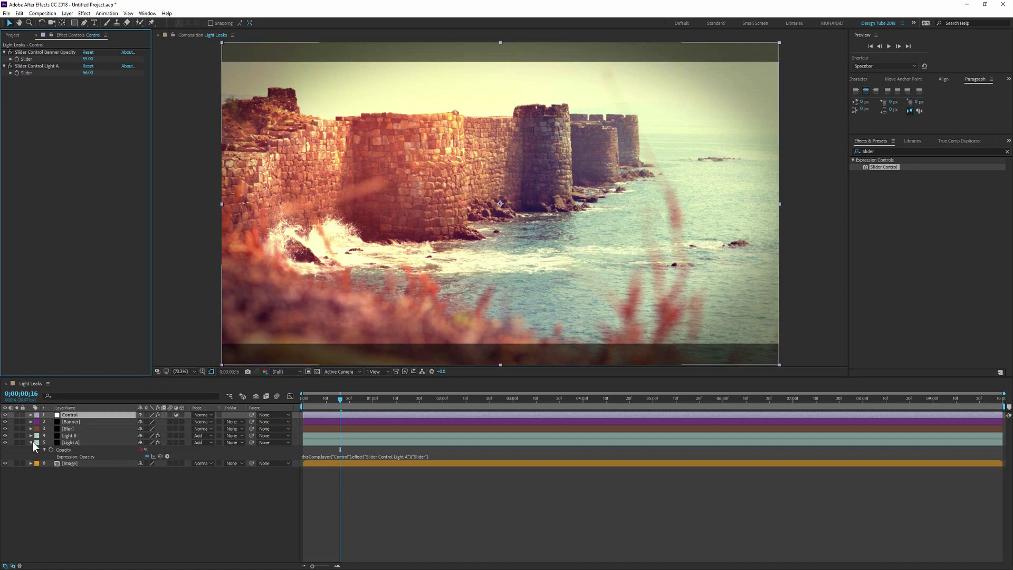
left_click(32, 443)
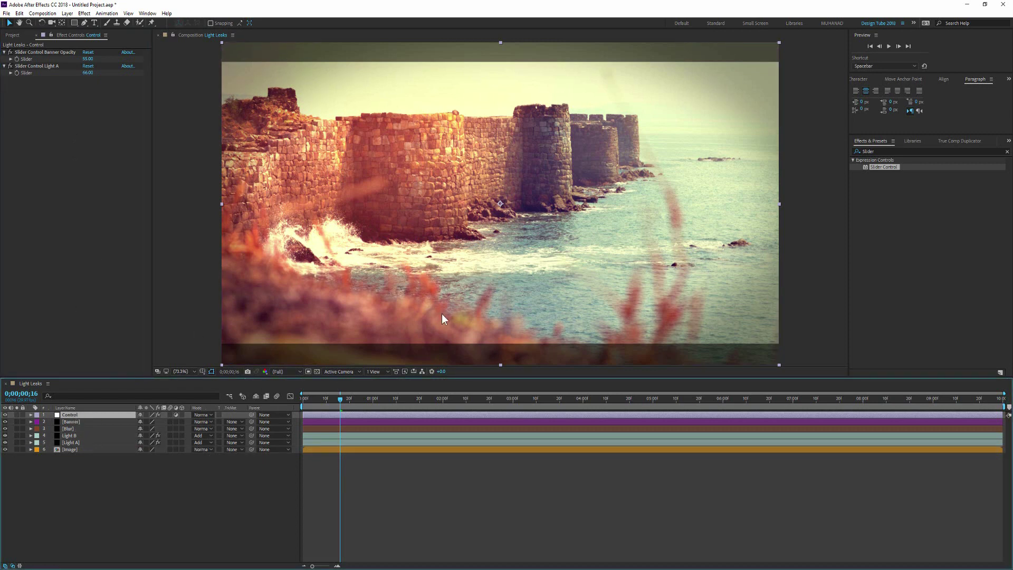
Add a third Slider Control to the Control layer and rename it to end in B.
left_click_drag(878, 168, 71, 415)
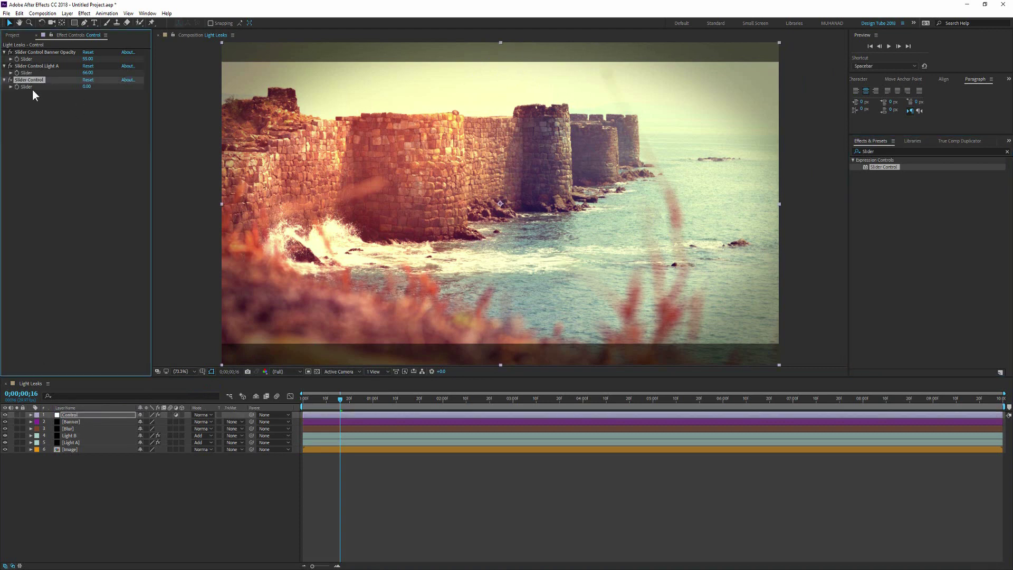
left_click(44, 67)
key("Return")
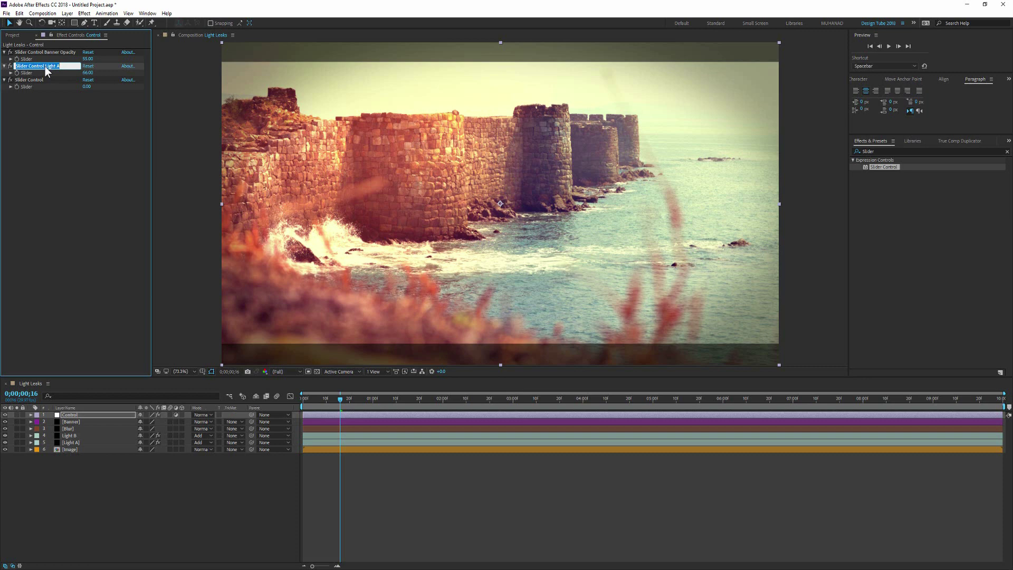
left_click(30, 80)
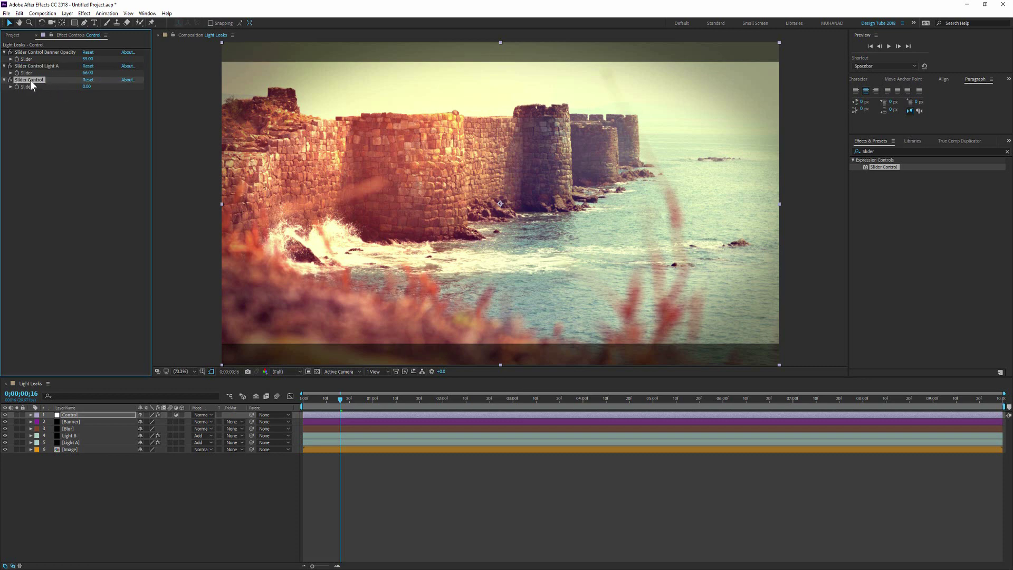
key("Return")
double_click(57, 80)
type("B")
key("Return")
left_click(56, 79)
Correct the third slider's name to 'Slider Control Light B' and select the Light B layer.
key("Return")
double_click(58, 81)
key("Return")
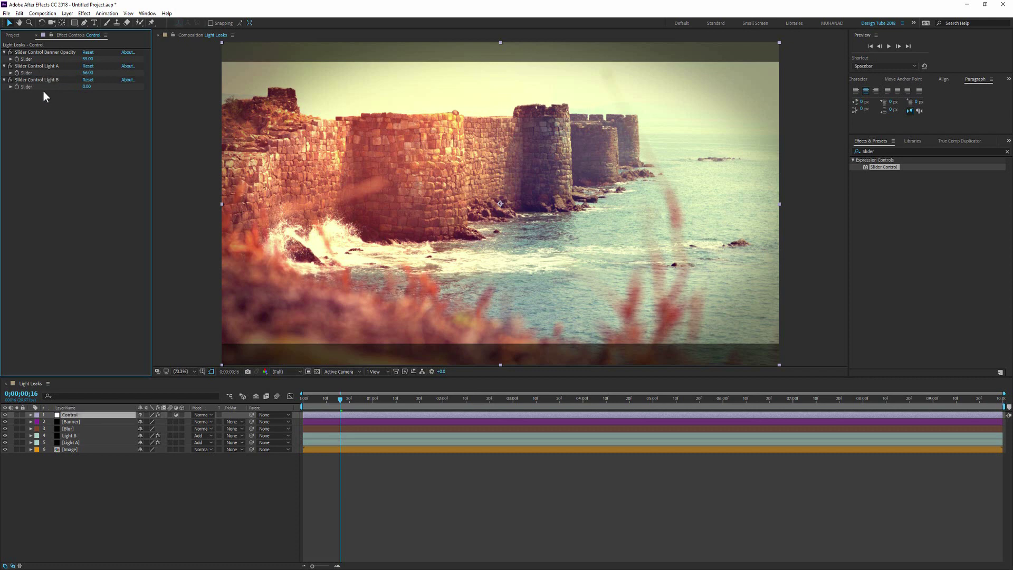
left_click(43, 79)
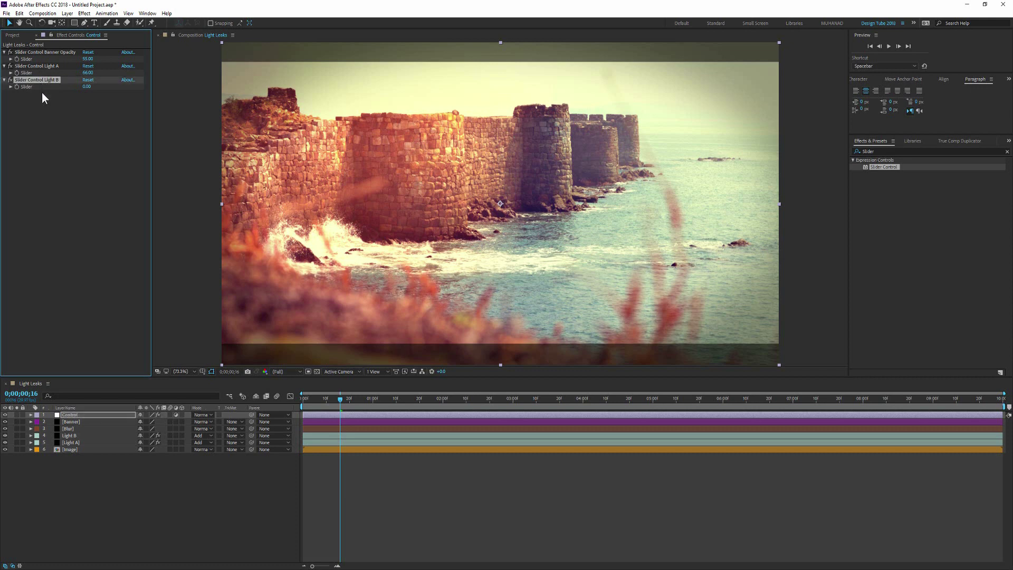
left_click(70, 437)
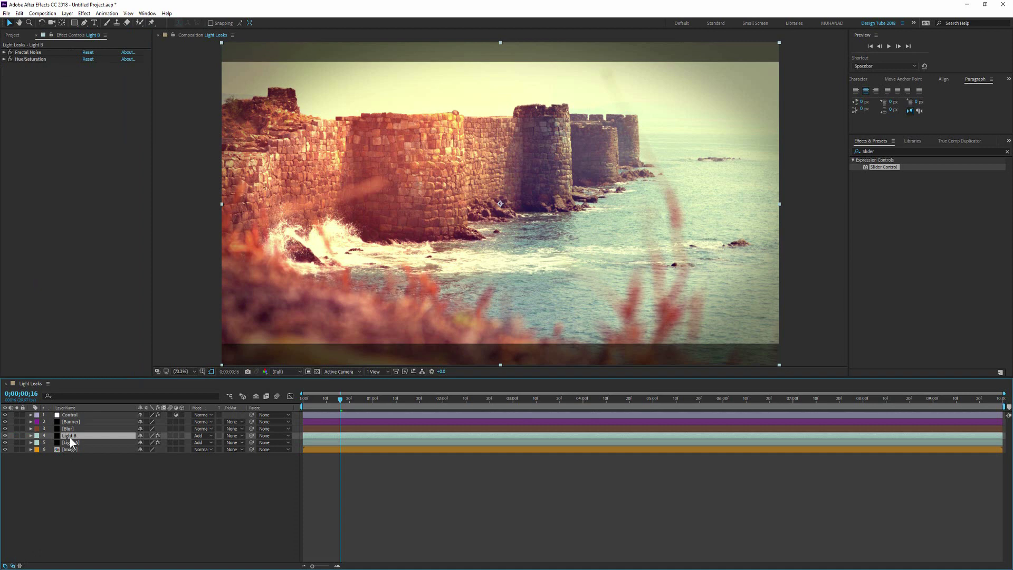
Link Light B's Opacity by expression to the Light B slider and set that slider to 77.
key("t")
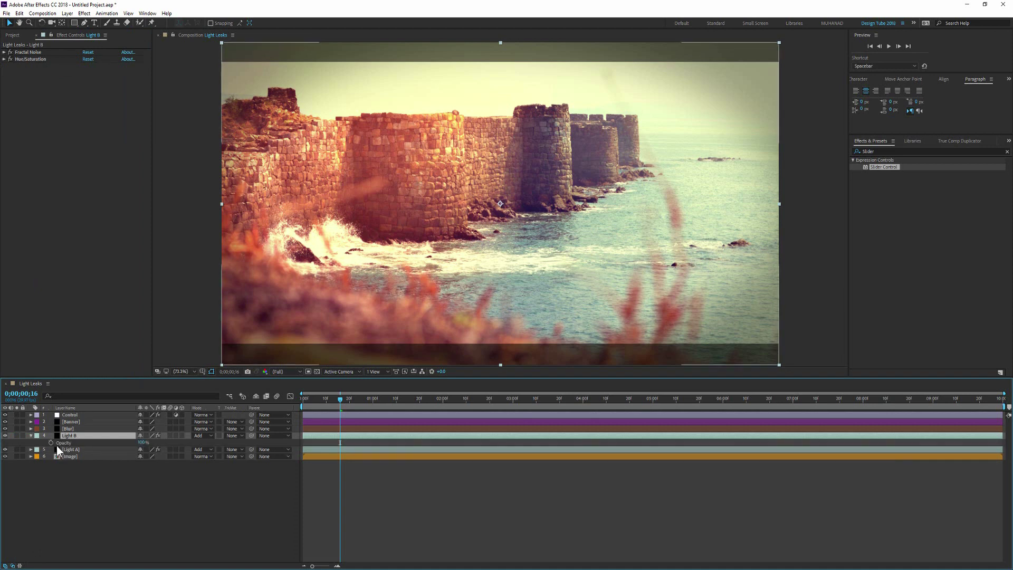
left_click(51, 442, "alt")
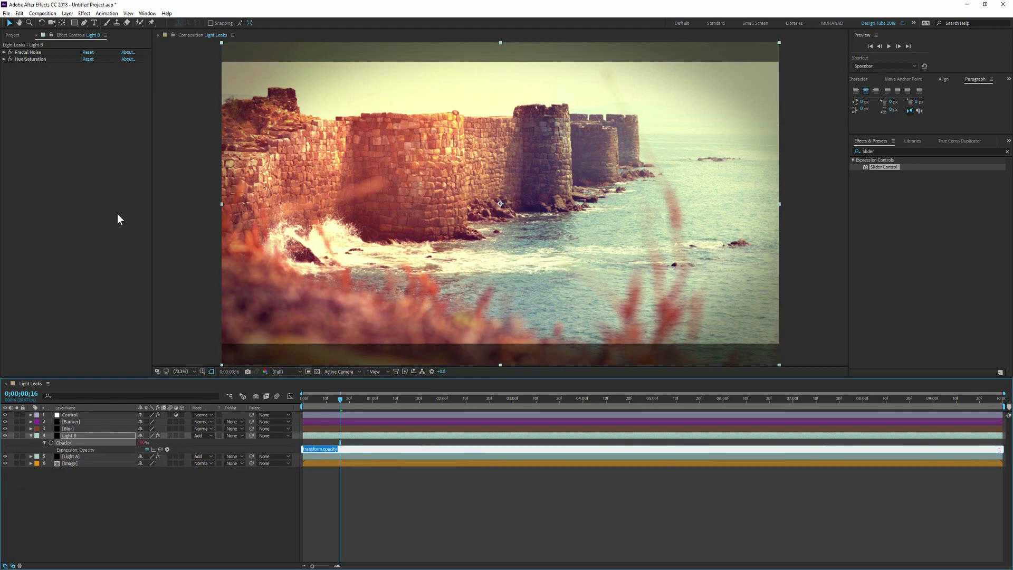
left_click(69, 414)
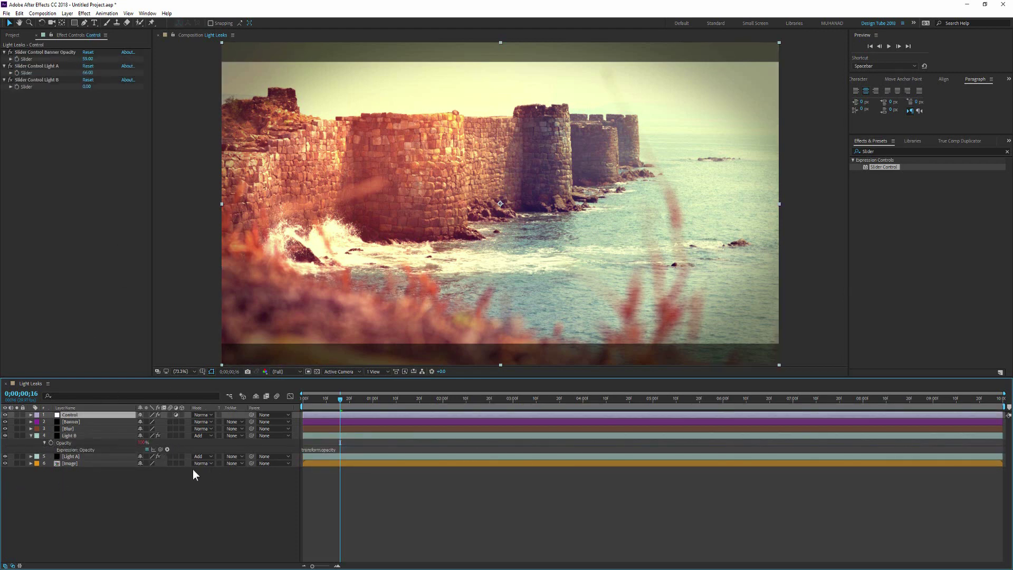
left_click_drag(161, 449, 22, 88)
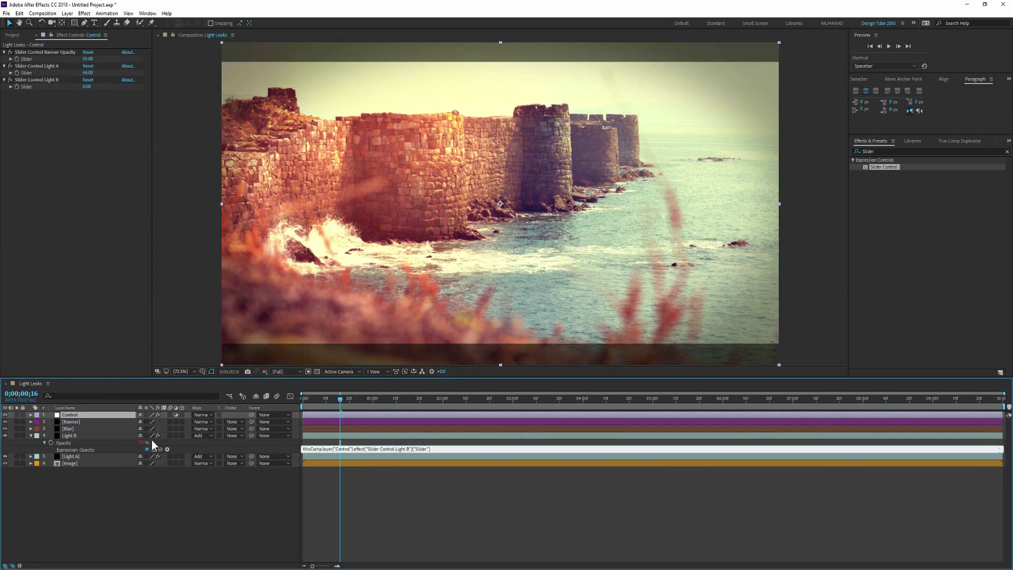
left_click(87, 87)
key("Caps_Lock")
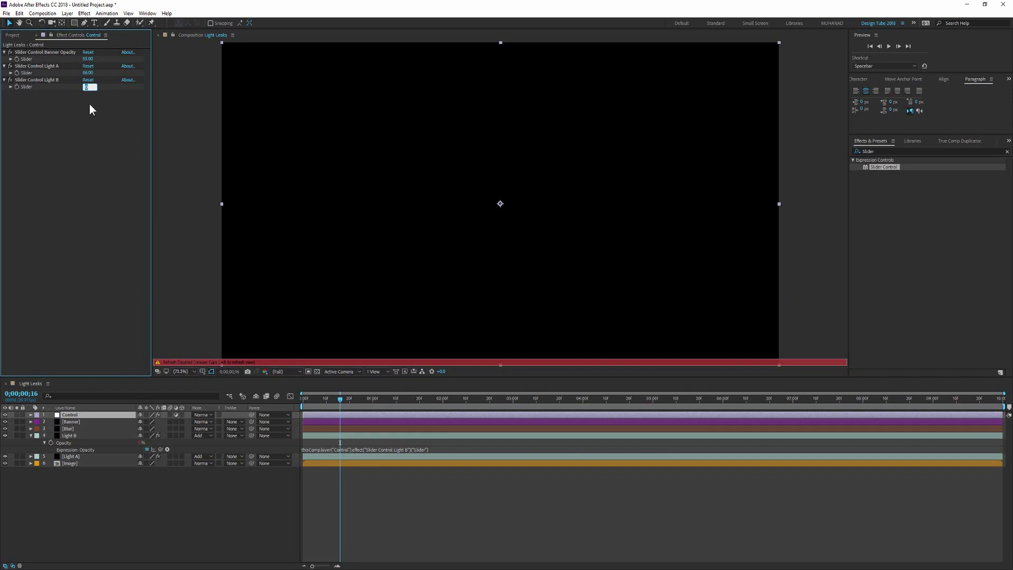
key("Caps_Lock")
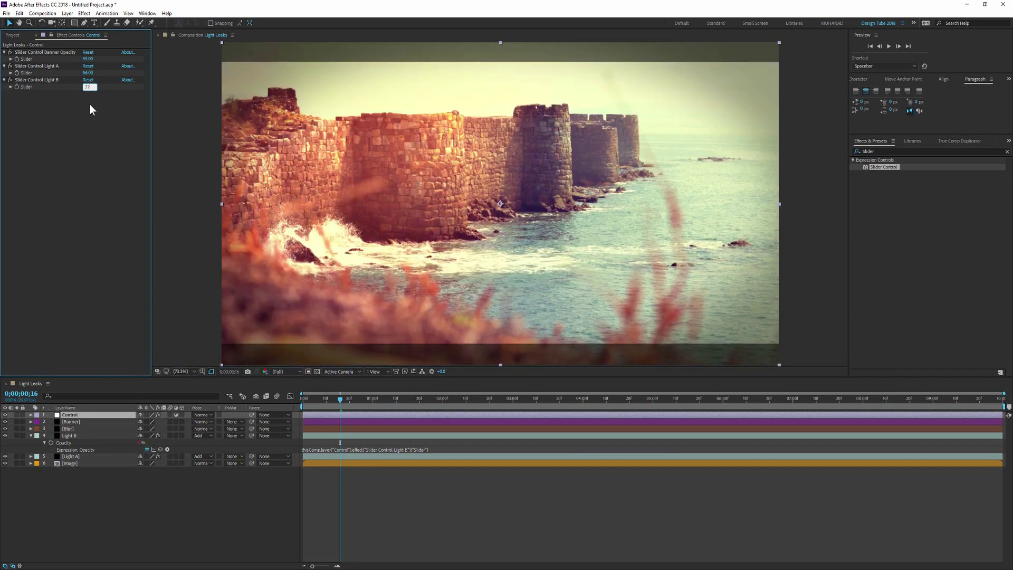
key("Return")
left_click_drag(338, 398, 300, 400)
Preview the comp, lower the Light B slider to 55, and collapse Light B.
key("space")
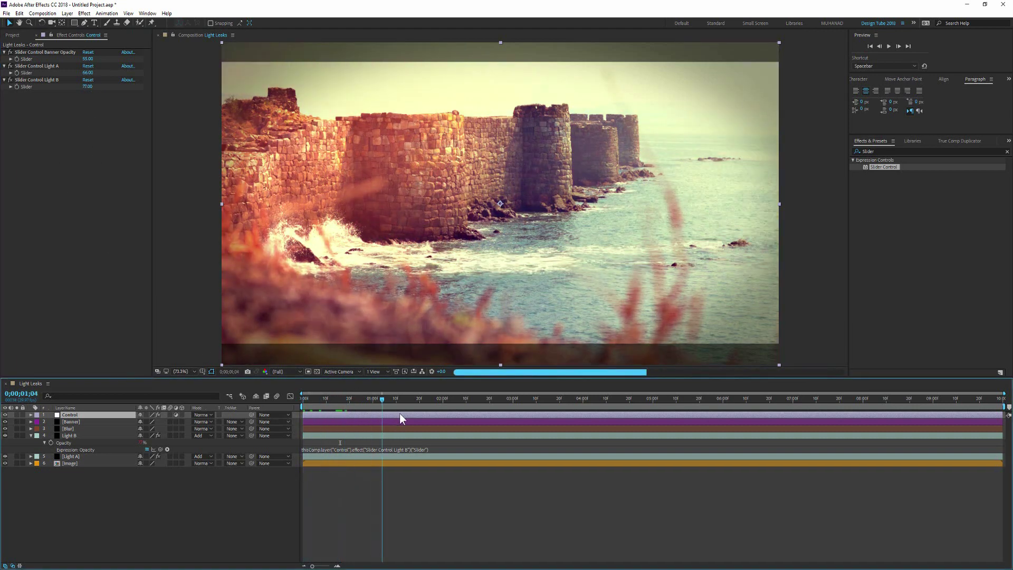
left_click_drag(543, 424, 506, 427)
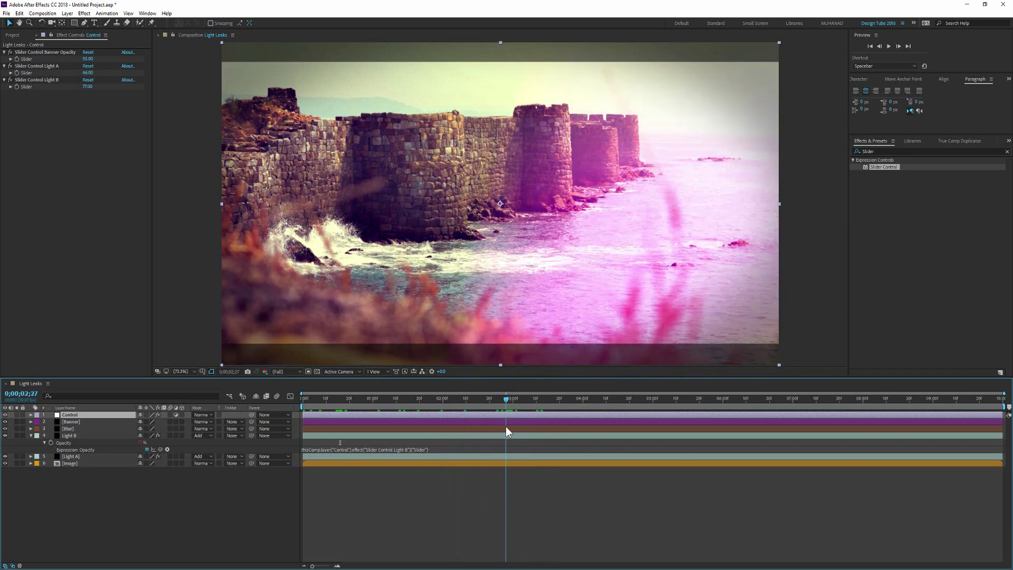
left_click_drag(86, 86, 74, 87)
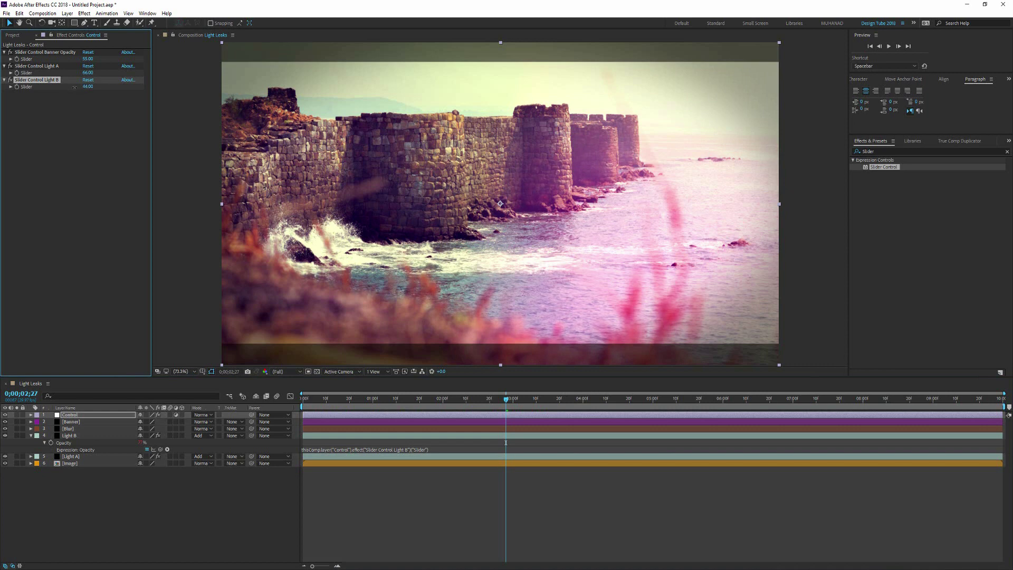
left_click(89, 87)
left_click(102, 166)
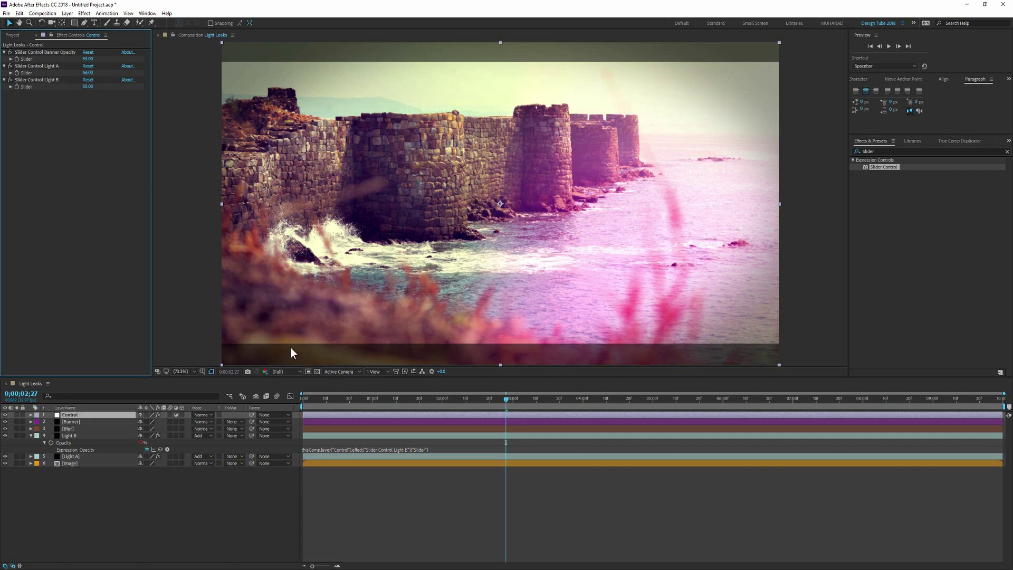
left_click(31, 435)
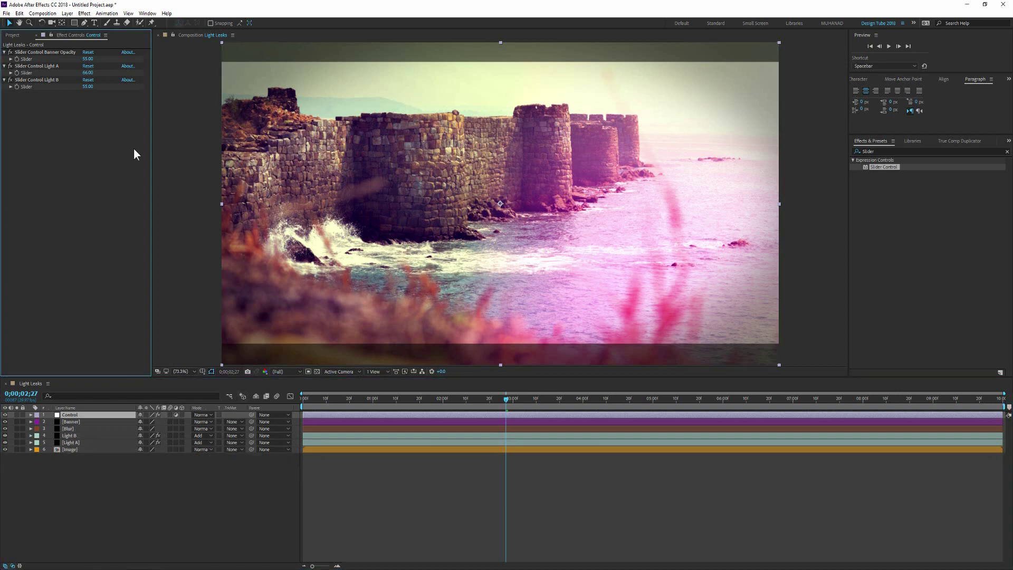
Drag Banner Opacity down to 34, then show the Project panel's item list.
left_click(71, 416)
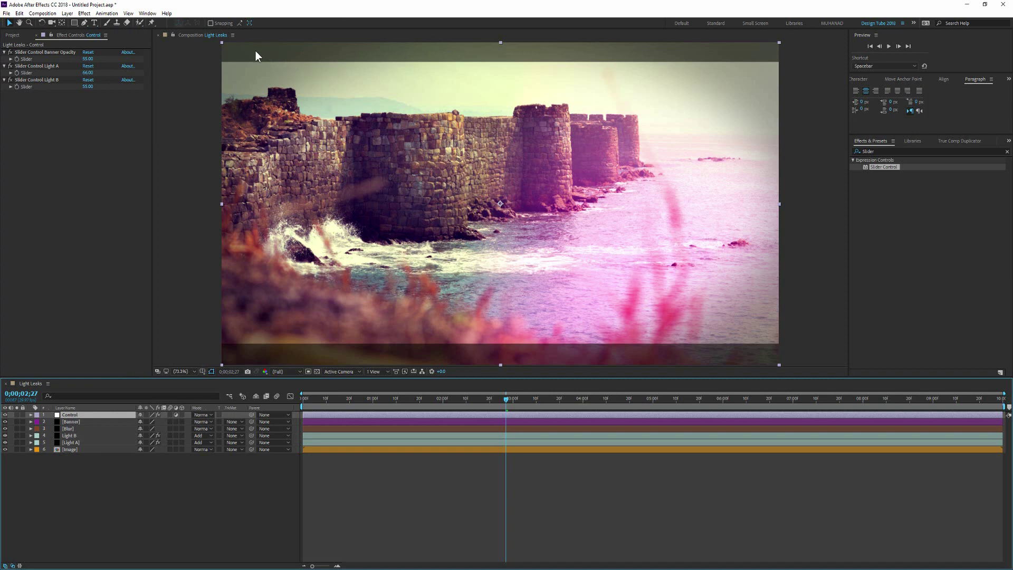
left_click_drag(87, 59, 100, 59)
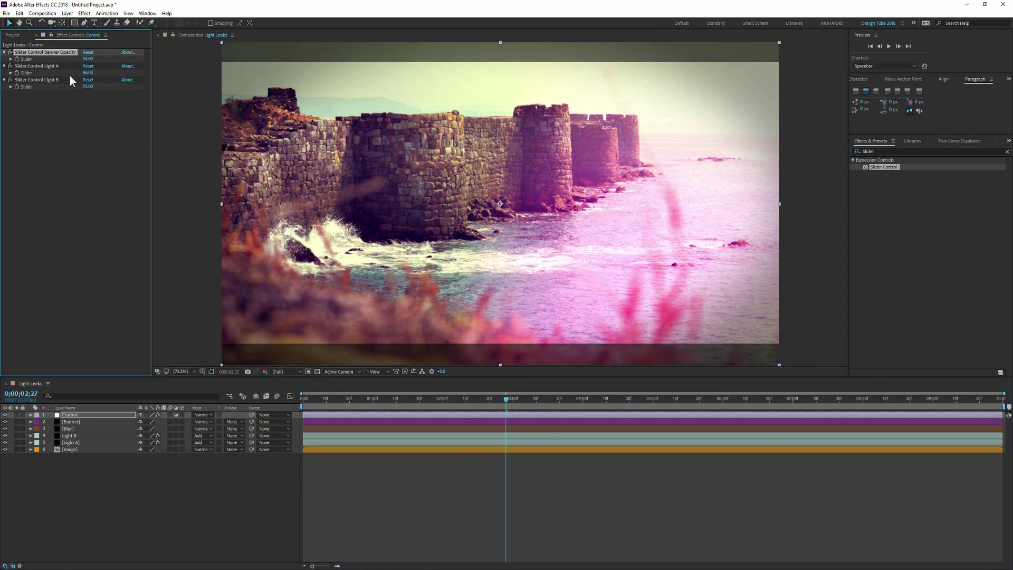
mouse_move(507, 400)
left_mouse_down()
mouse_move(338, 402)
mouse_move(377, 399)
left_mouse_up()
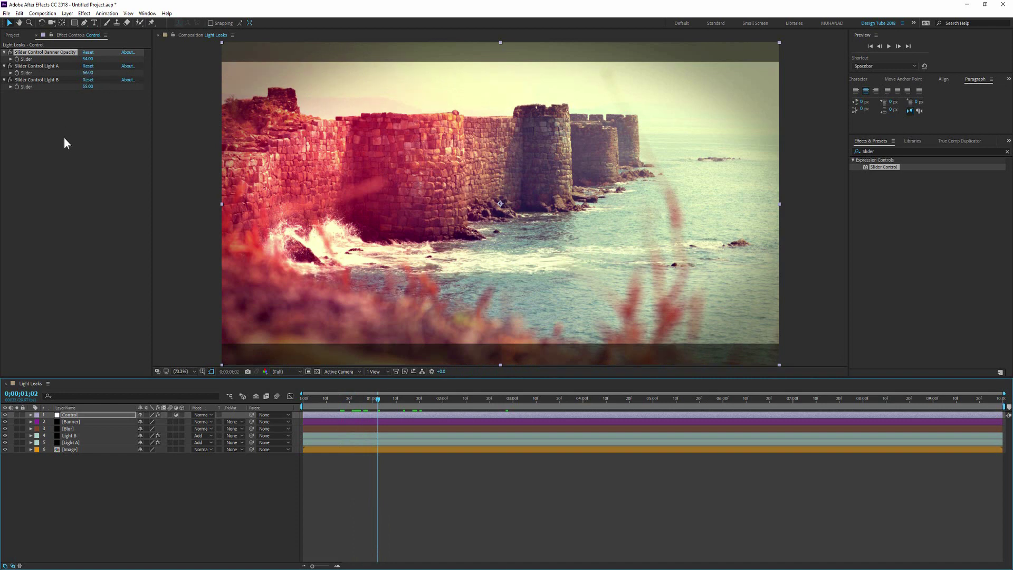
left_click(112, 205)
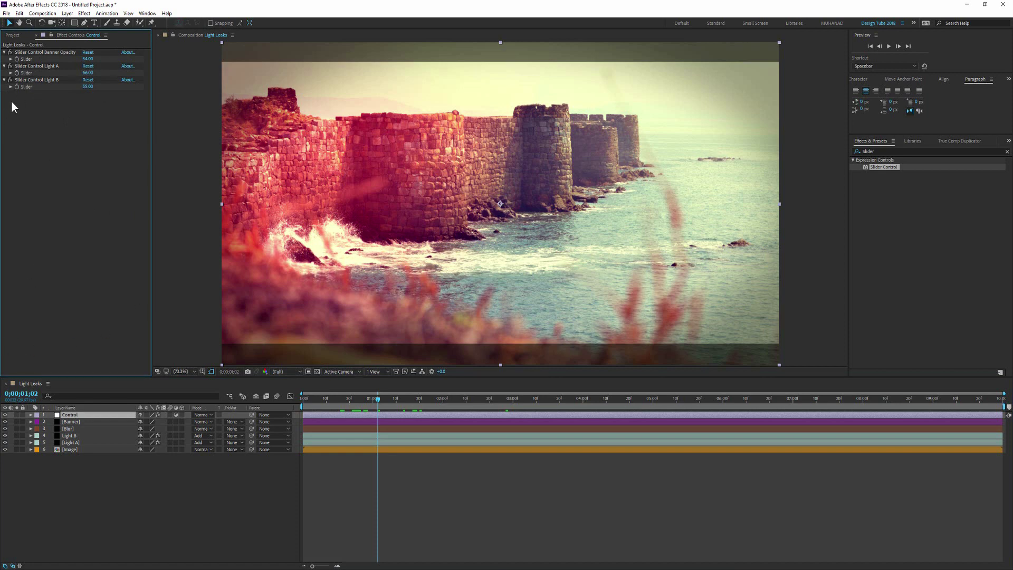
left_click(11, 35)
left_click(62, 265)
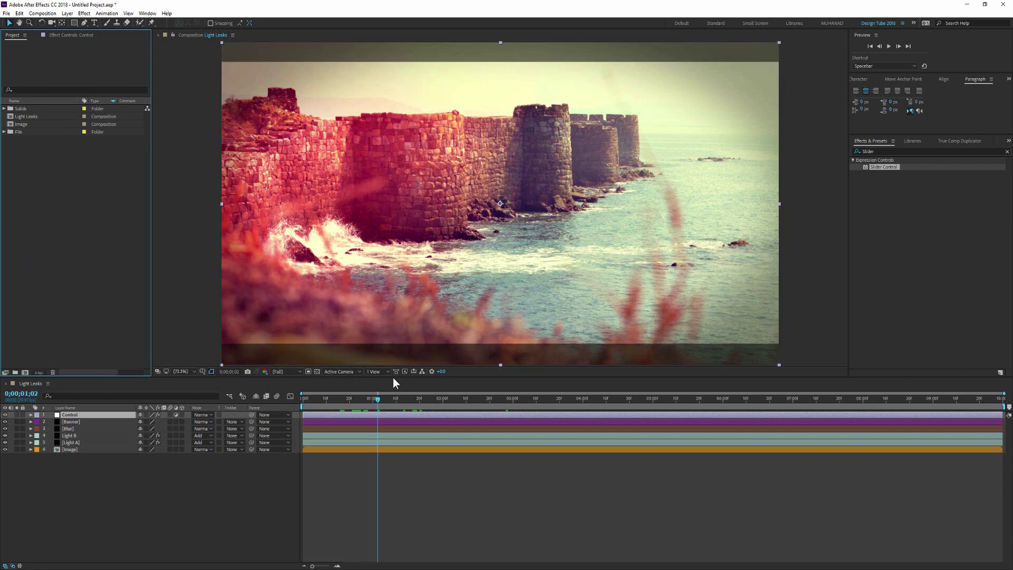
Open the Image comp and replace the A.jpg layer's source with B.jpg.
left_click(20, 125)
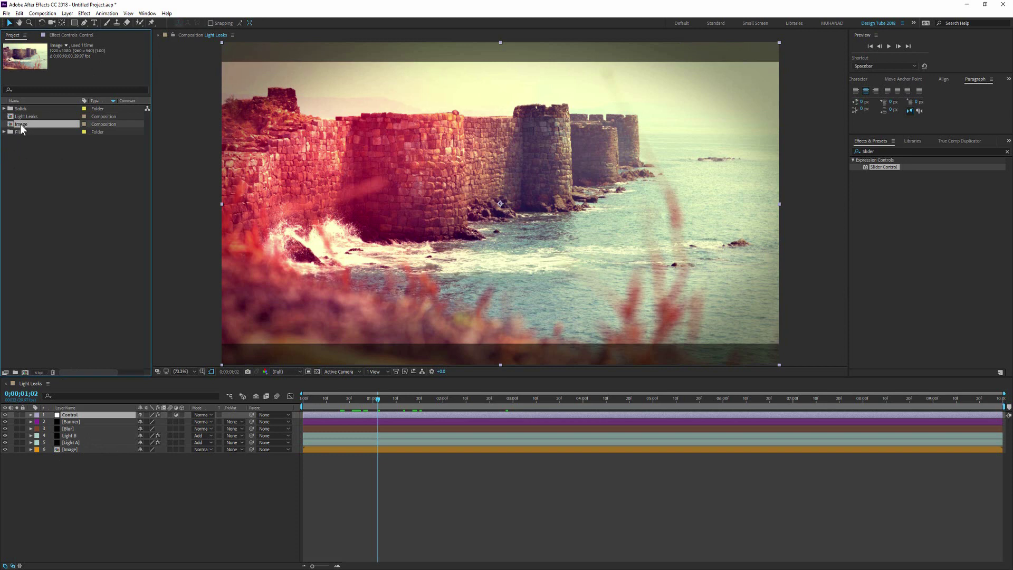
double_click(20, 125)
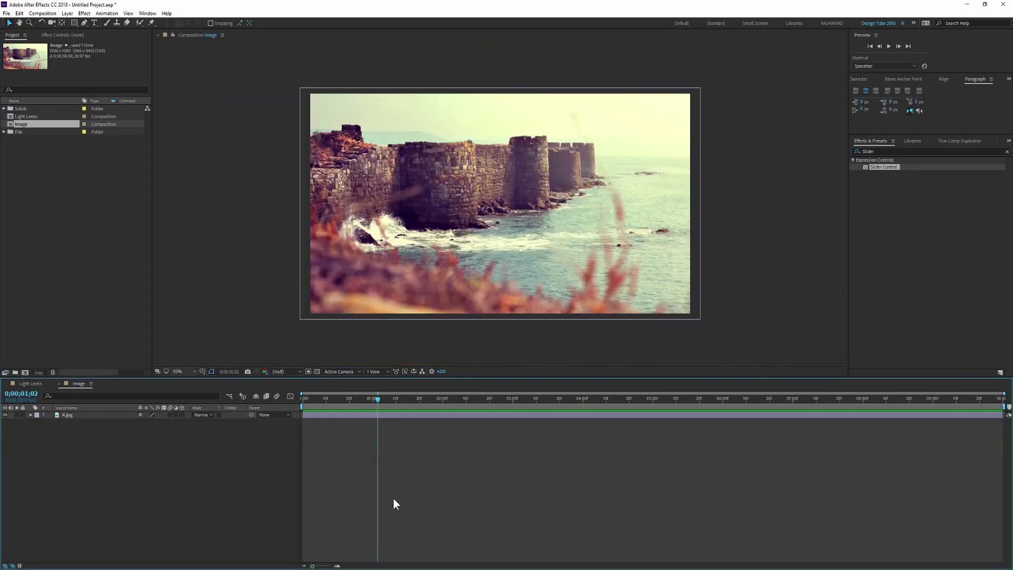
left_click(90, 414)
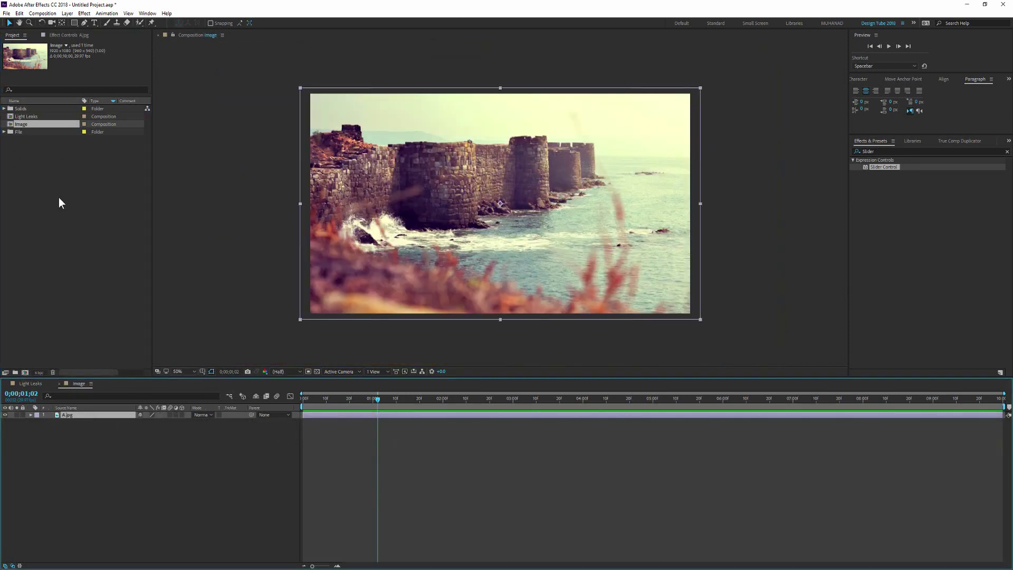
left_click(4, 132)
left_click(27, 140)
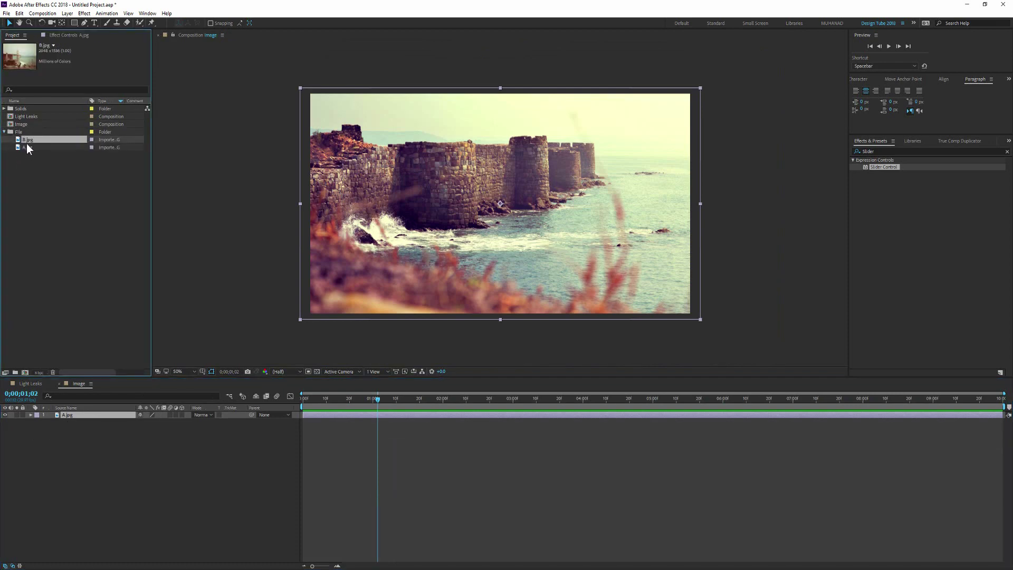
key("alt")
left_click_drag(37, 144, 72, 421)
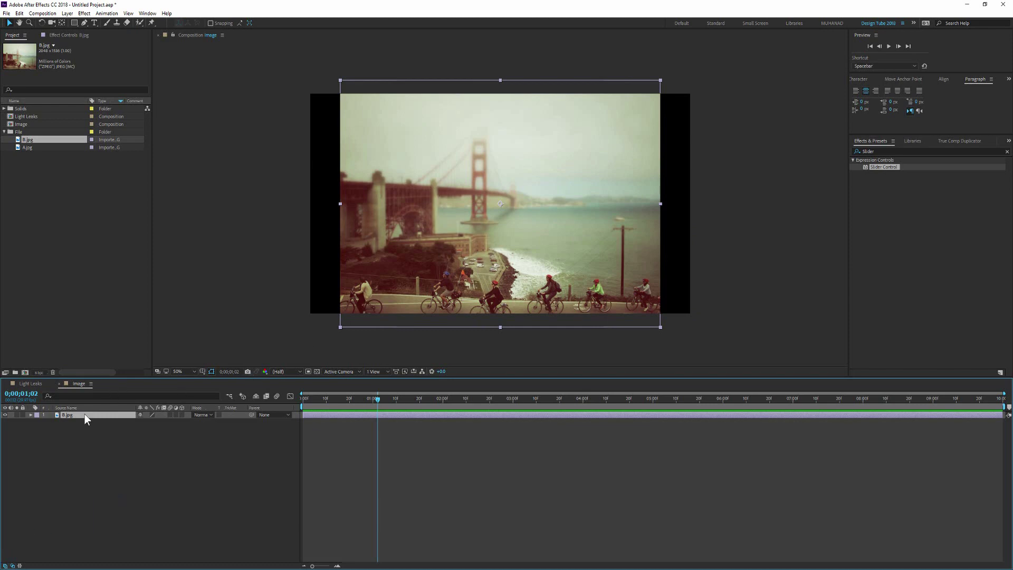
Scale B.jpg to 130% and move it up to show the cyclists, then return to Light Leaks.
key("s")
left_click(152, 476)
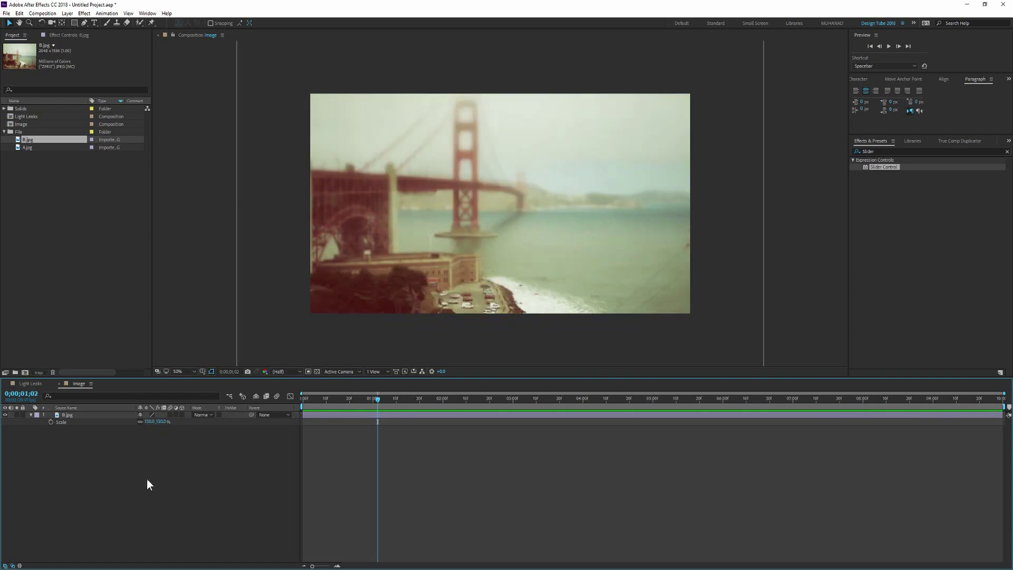
mouse_move(618, 274)
left_mouse_down()
mouse_move(606, 186)
mouse_move(610, 196)
left_mouse_up()
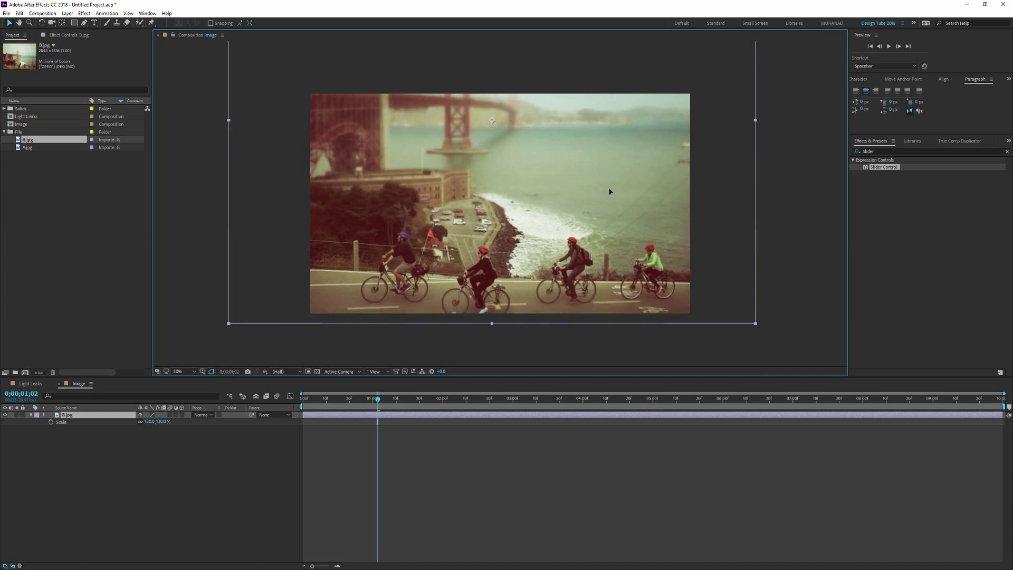
key("Return")
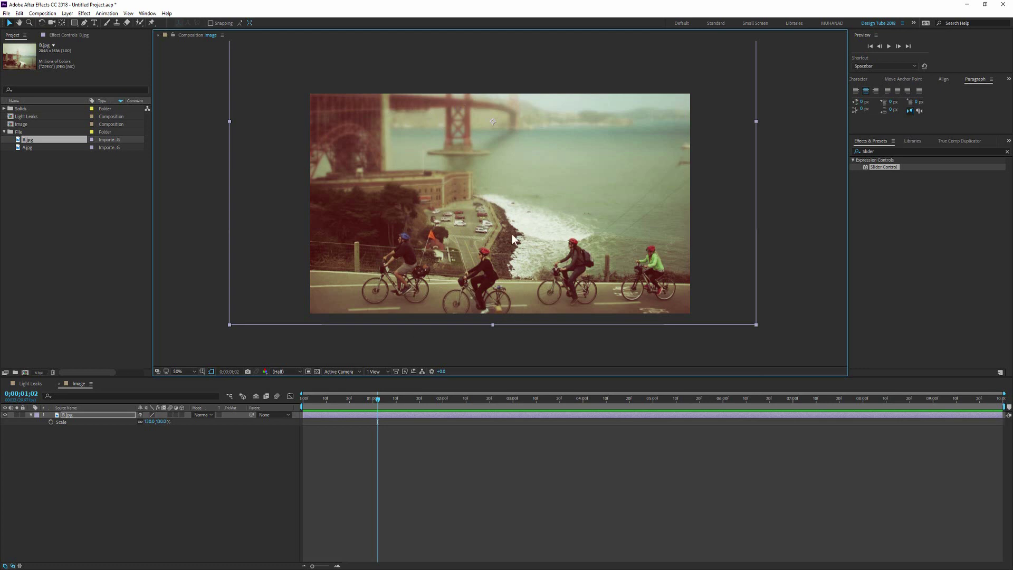
left_click(29, 384)
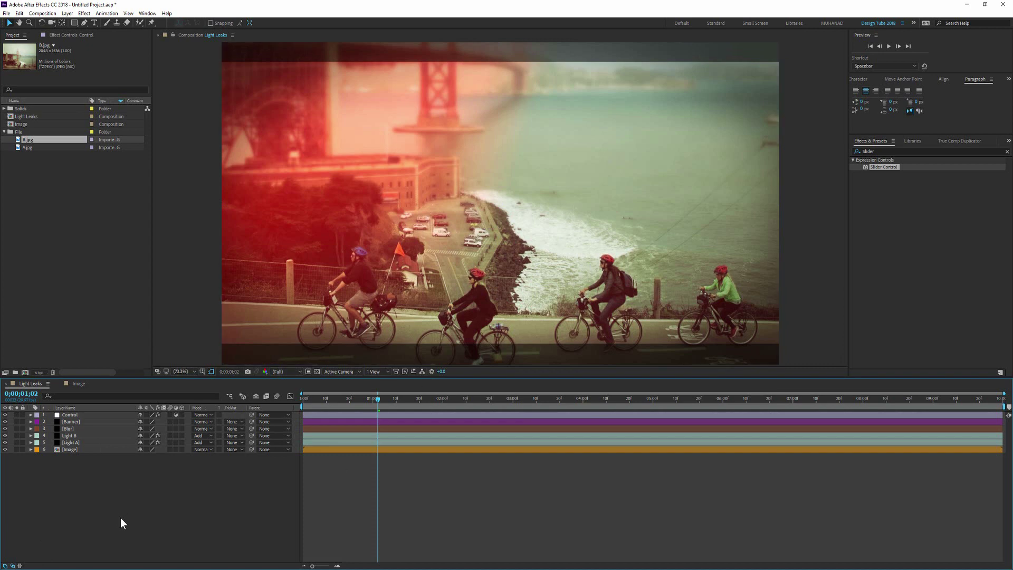
left_click(871, 46)
left_click(534, 512)
key("space")
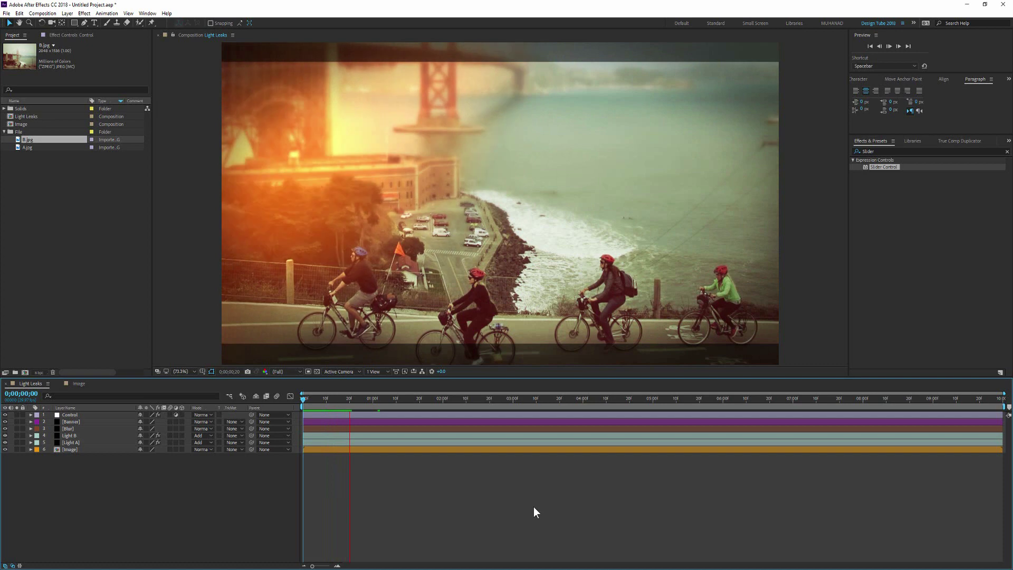
key("space")
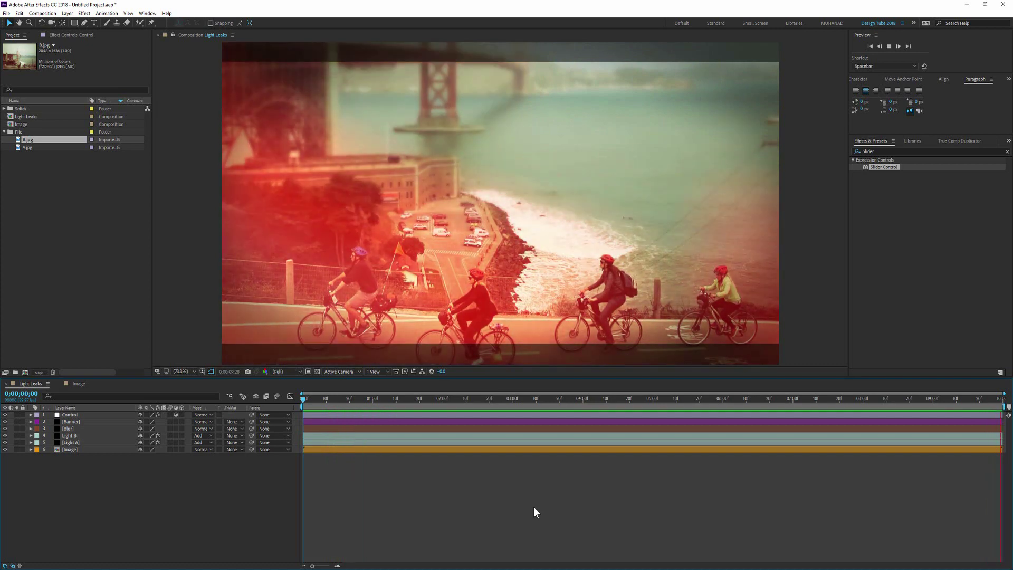
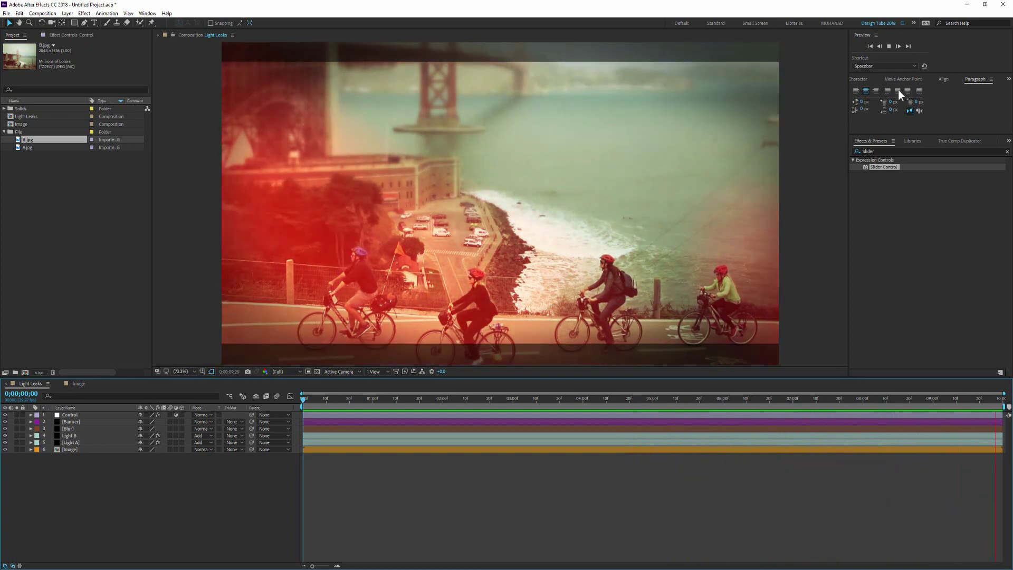
Stop the preview, park the playhead at 0;00;02;00, and select the Control layer.
left_click(889, 46)
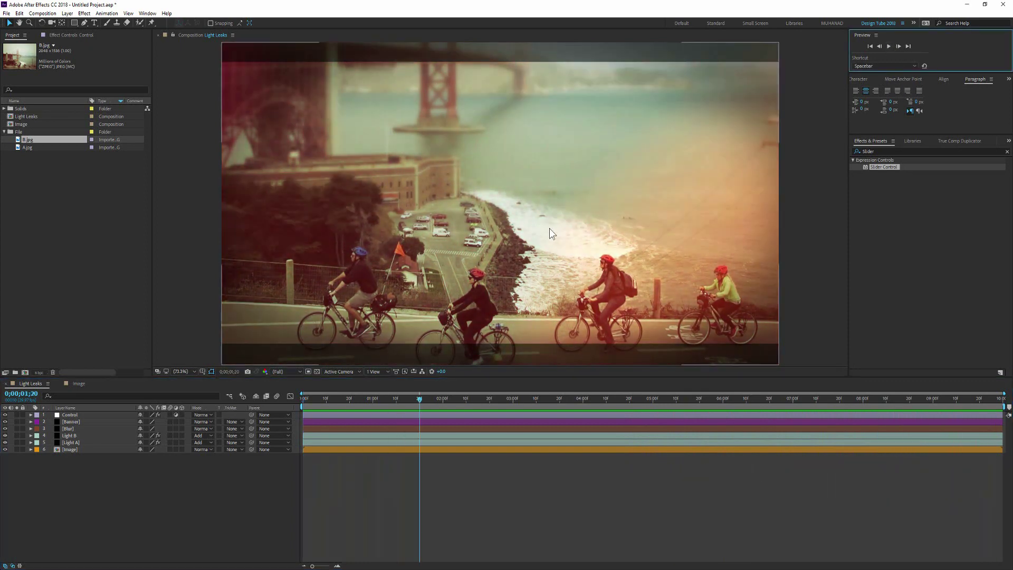
left_click_drag(420, 396, 444, 399)
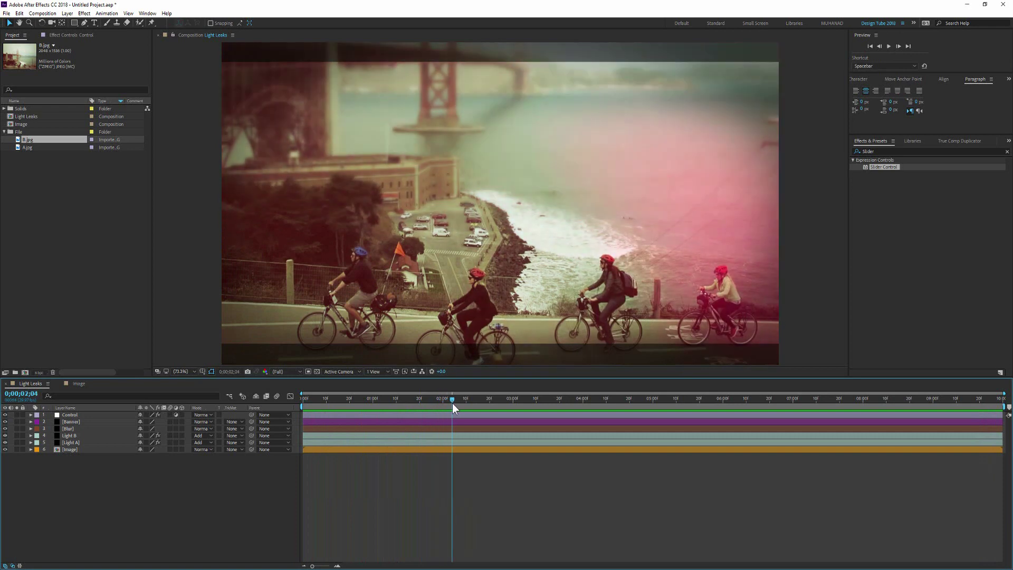
left_click(66, 416)
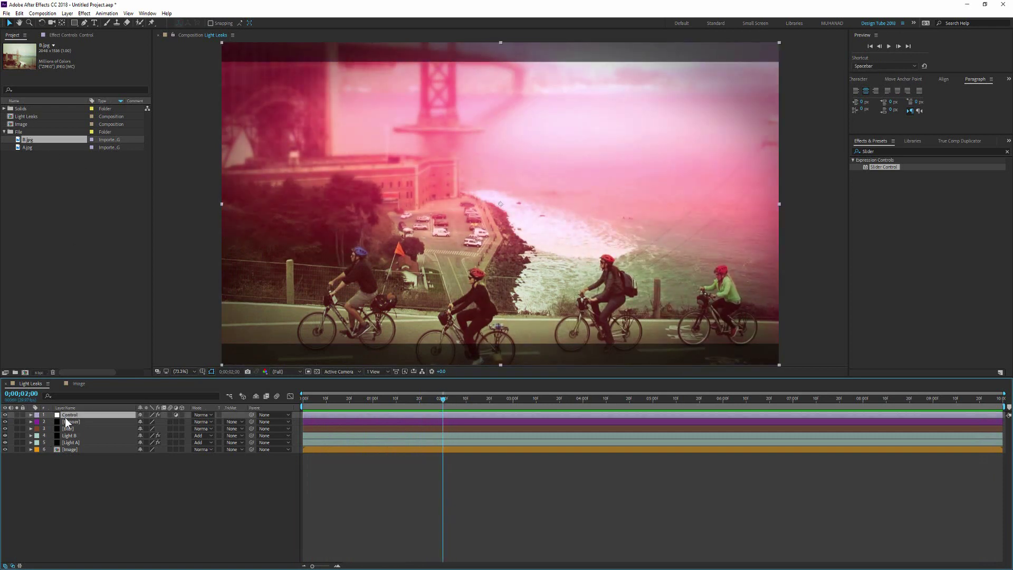
In the Control layer's effects, lower Light A from 66 to 39 and Light B from 55 to 44.
left_click(5, 131)
left_click(73, 35)
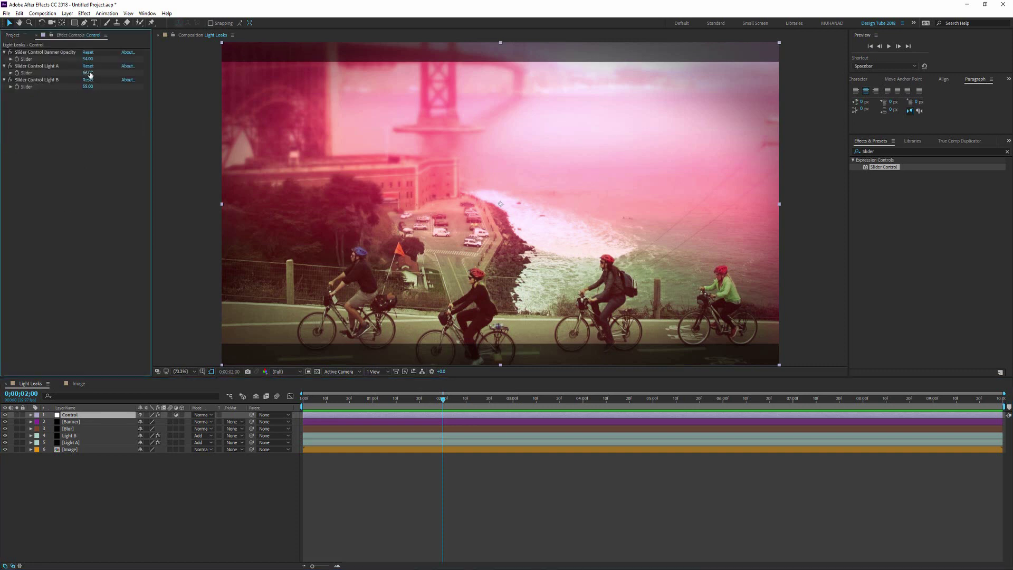
left_click_drag(90, 75, 76, 74)
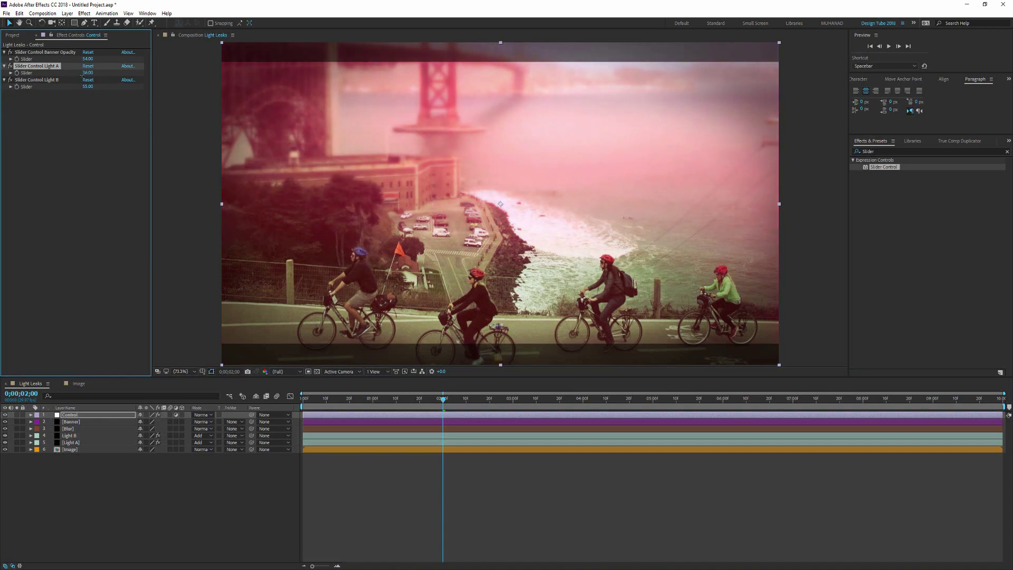
mouse_move(87, 87)
left_mouse_down()
mouse_move(101, 85)
mouse_move(85, 87)
left_mouse_up()
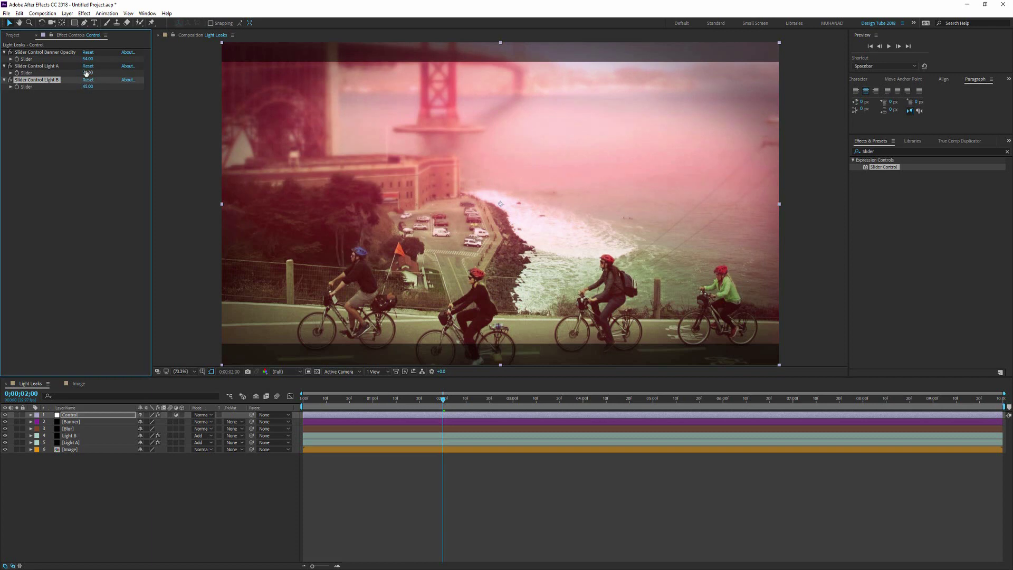
Enter 35 for Light A, play the preview, and return to the Project panel.
type("5")
key("Return")
key("space")
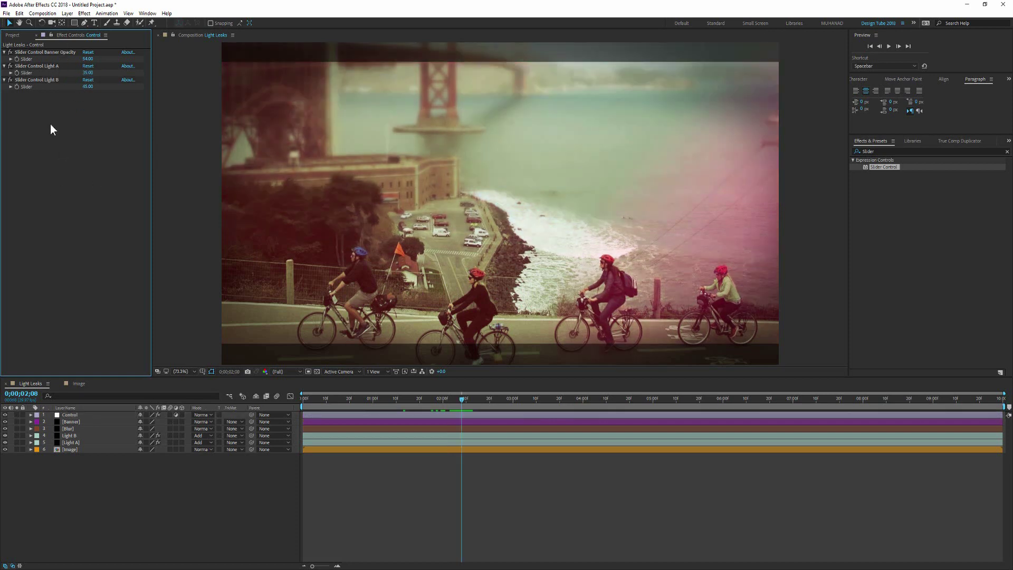
left_click(15, 34)
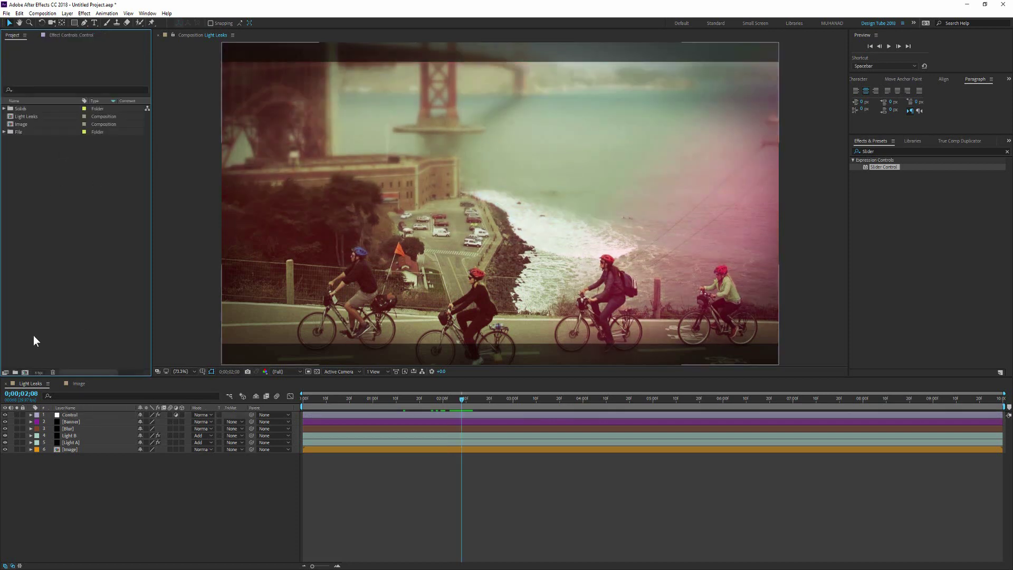